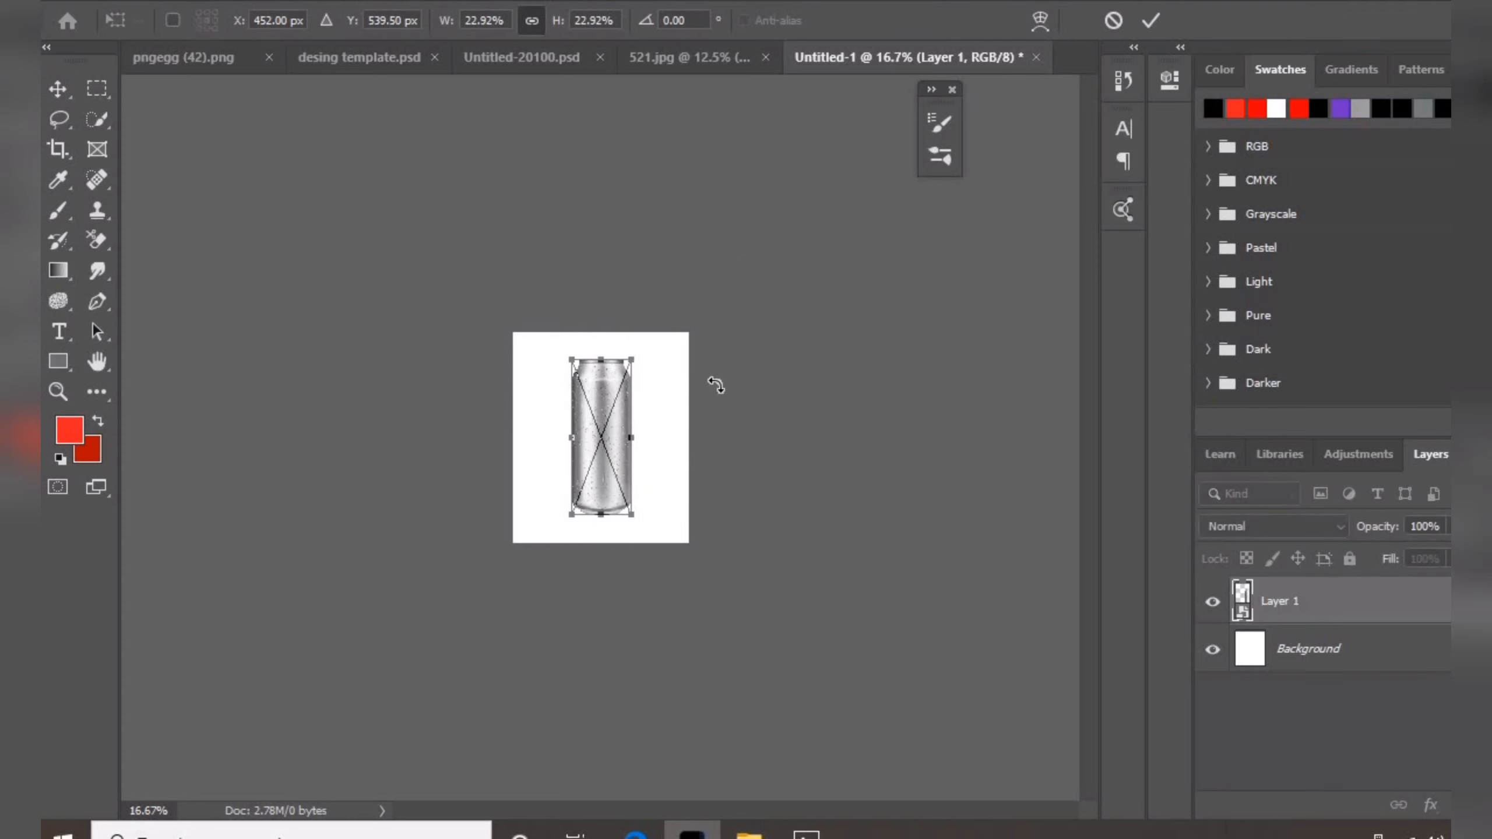
- Scale up the placed can image proportionally and position it centred across the canvas near the bottom edge
key("ctrl+plus")
key("ctrl+plus")
key("ctrl+plus")
key("ctrl+plus")
key("ctrl+minus")
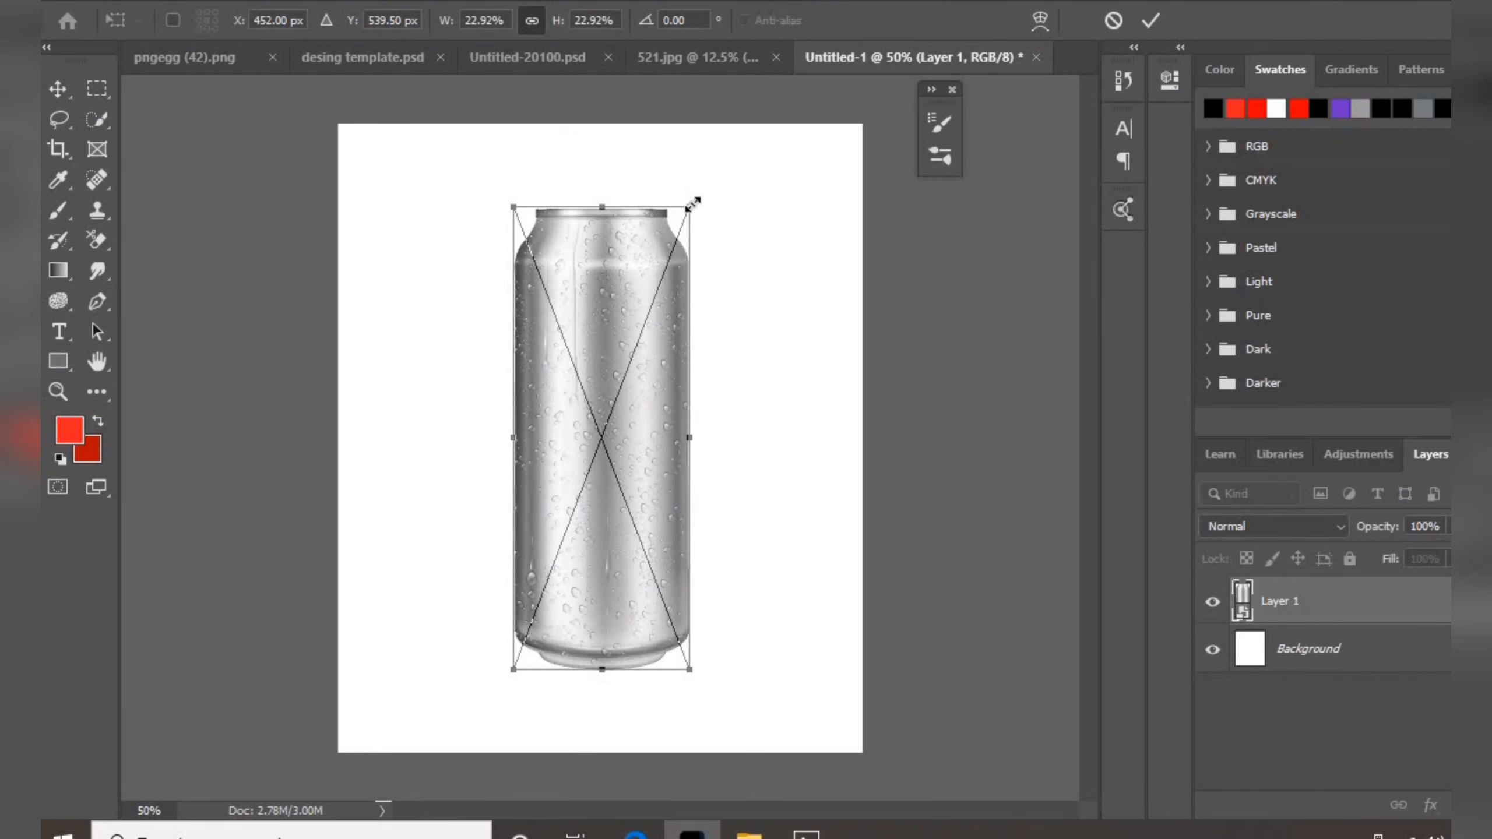
left_click_drag(693, 202, 714, 159)
left_click(1151, 20)
left_click_drag(643, 356, 604, 377)
left_click(893, 337)
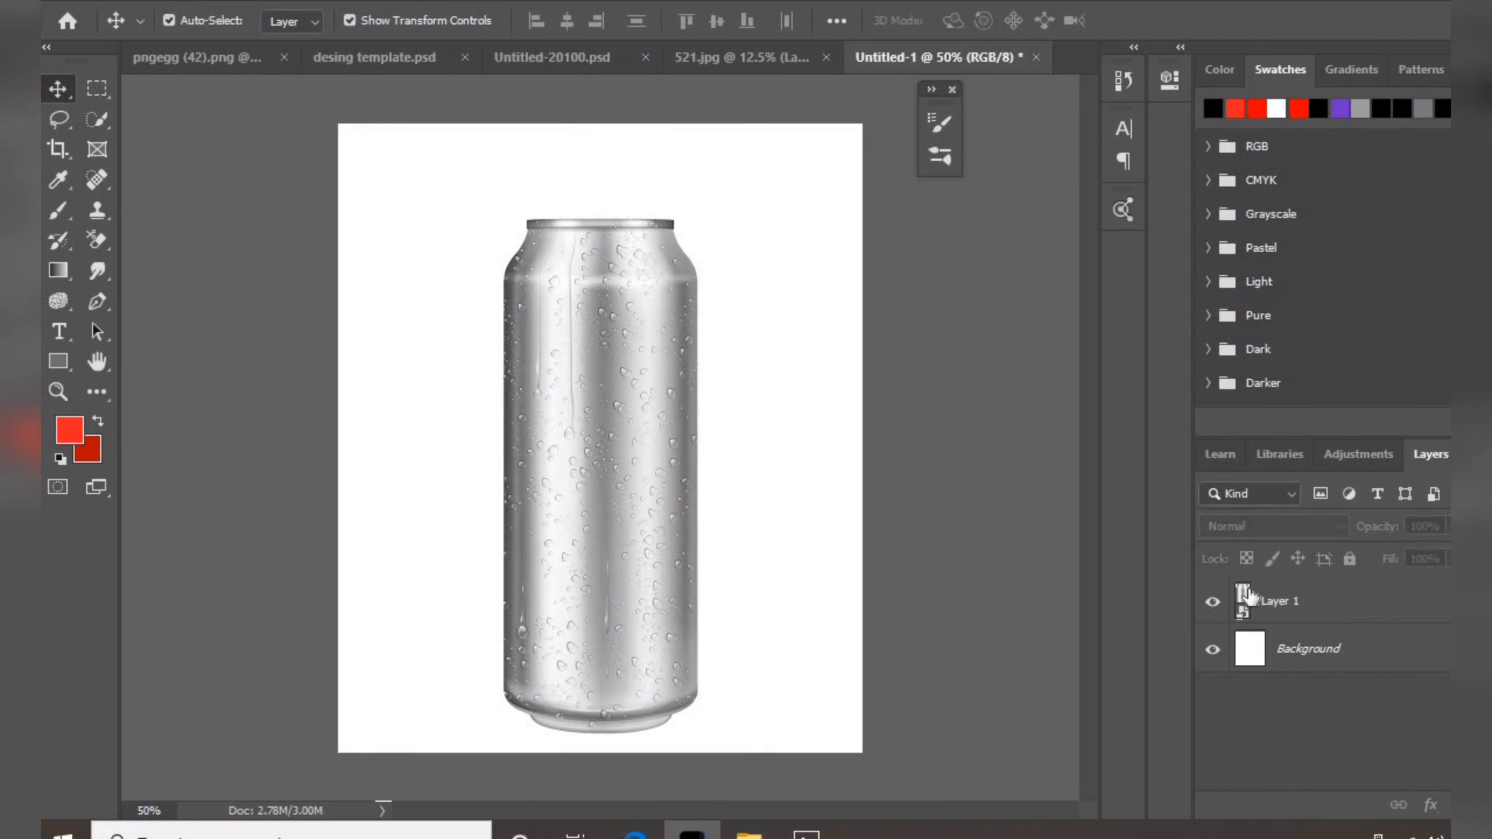
- Add a Solid Color fill layer with colour 964646 and place it beneath the can layer
left_click(1323, 604)
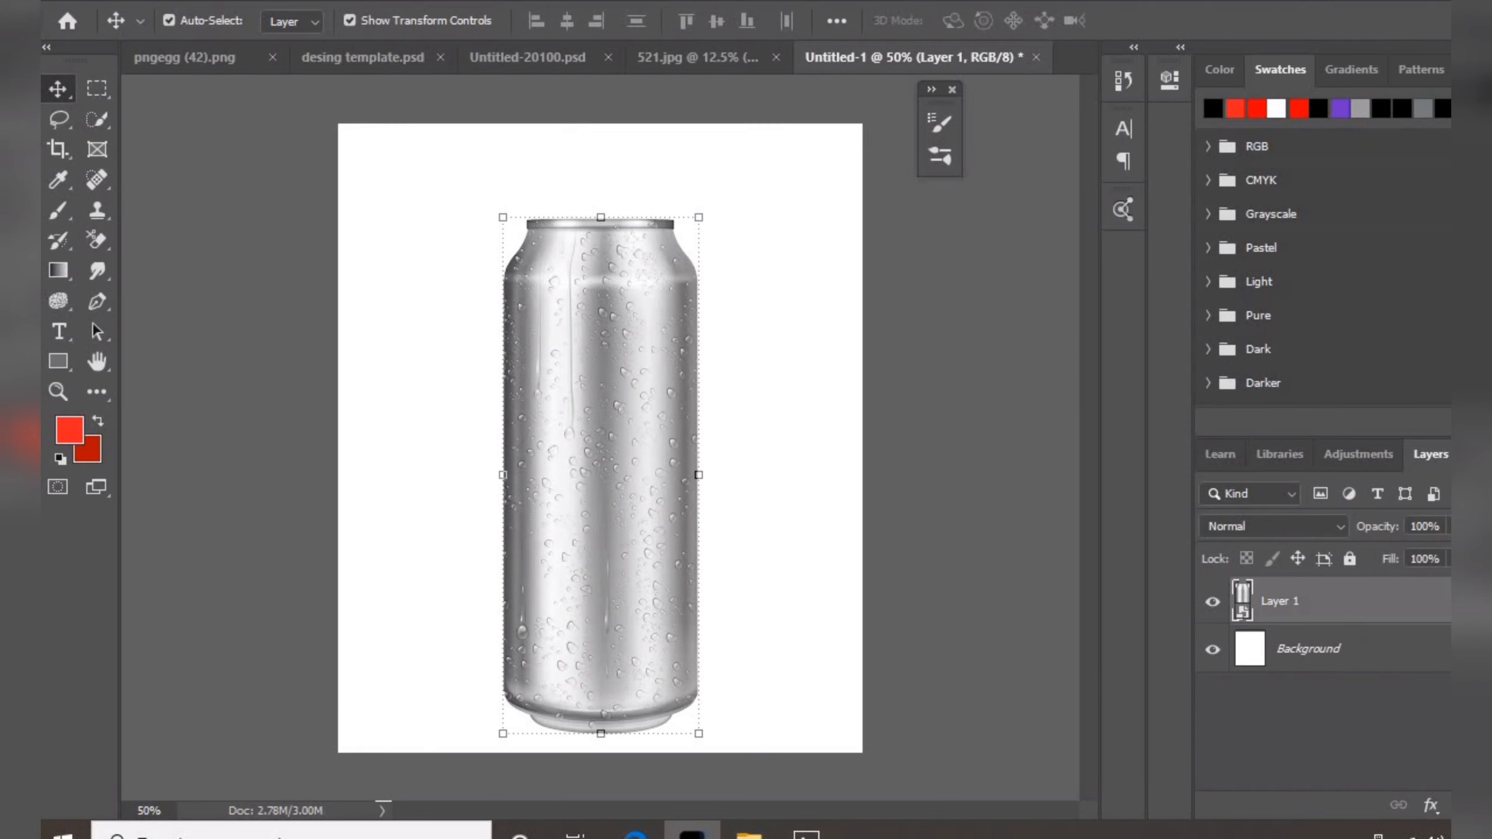
left_click(1486, 805)
left_click(1440, 410)
left_click(1168, 389)
key("Return")
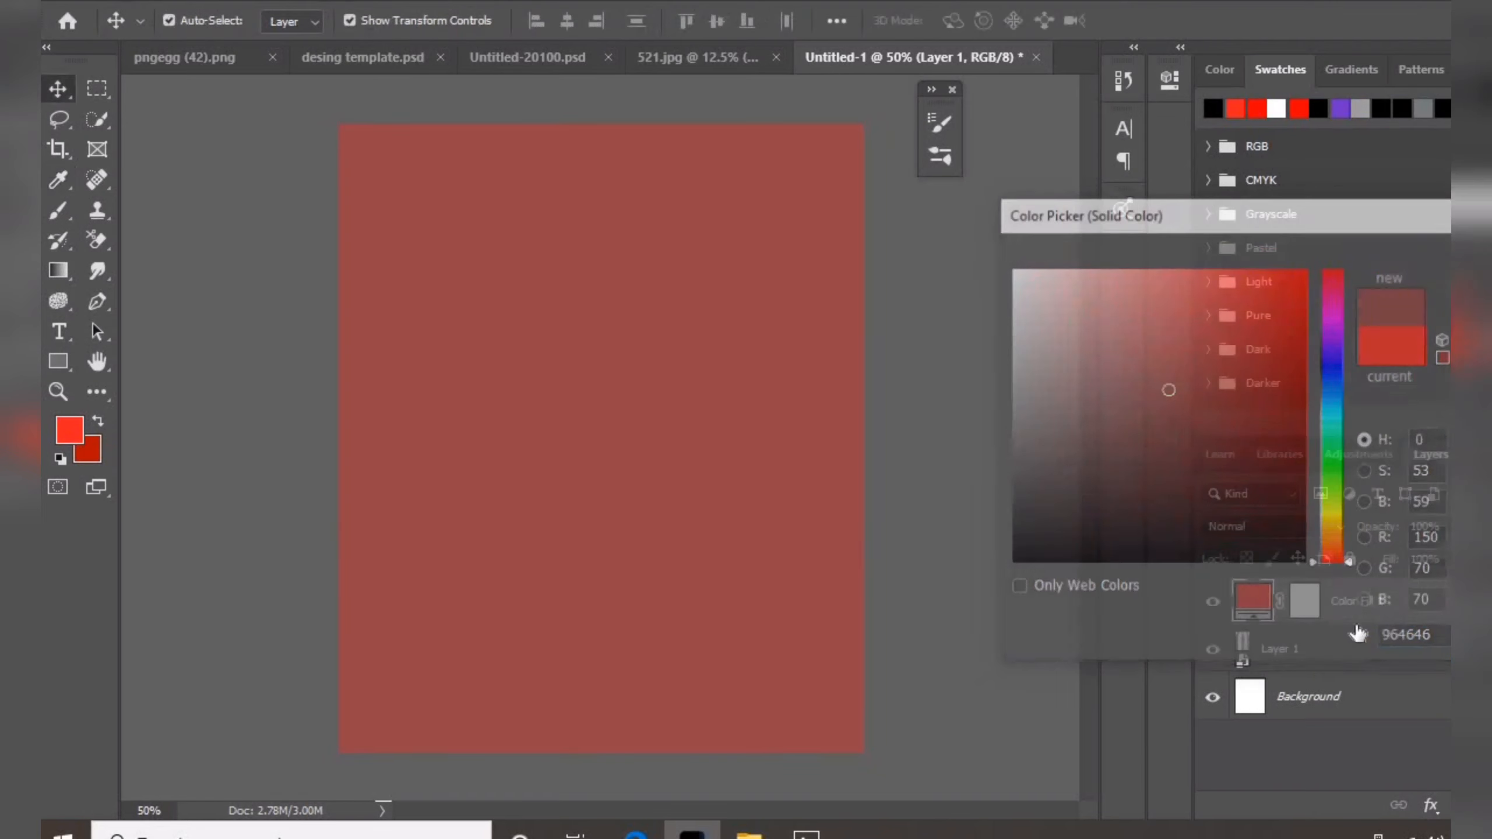
left_click_drag(1357, 634, 1361, 676)
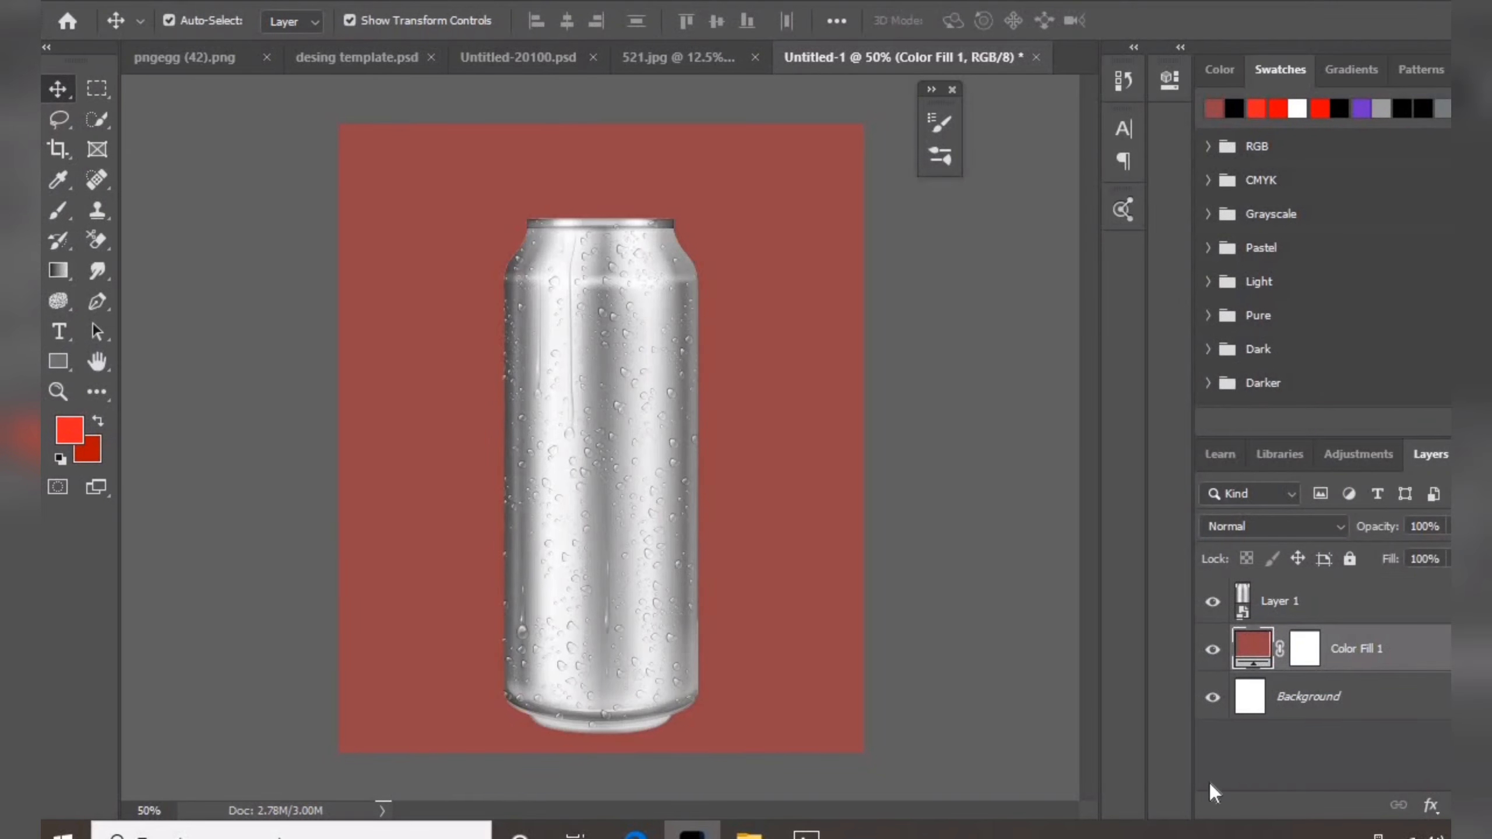
- Start a Pen path at the can's lower left corner and trace it up the left side to the shoulder
key("p")
key("ctrl+plus")
key("ctrl+plus")
left_click_drag(411, 759, 500, 271)
left_click(499, 479)
mouse_move(506, 170)
left_mouse_down()
mouse_move(471, 764)
mouse_move(516, 140)
left_mouse_up()
left_click(466, 220)
key("ctrl+z")
key("ctrl+plus")
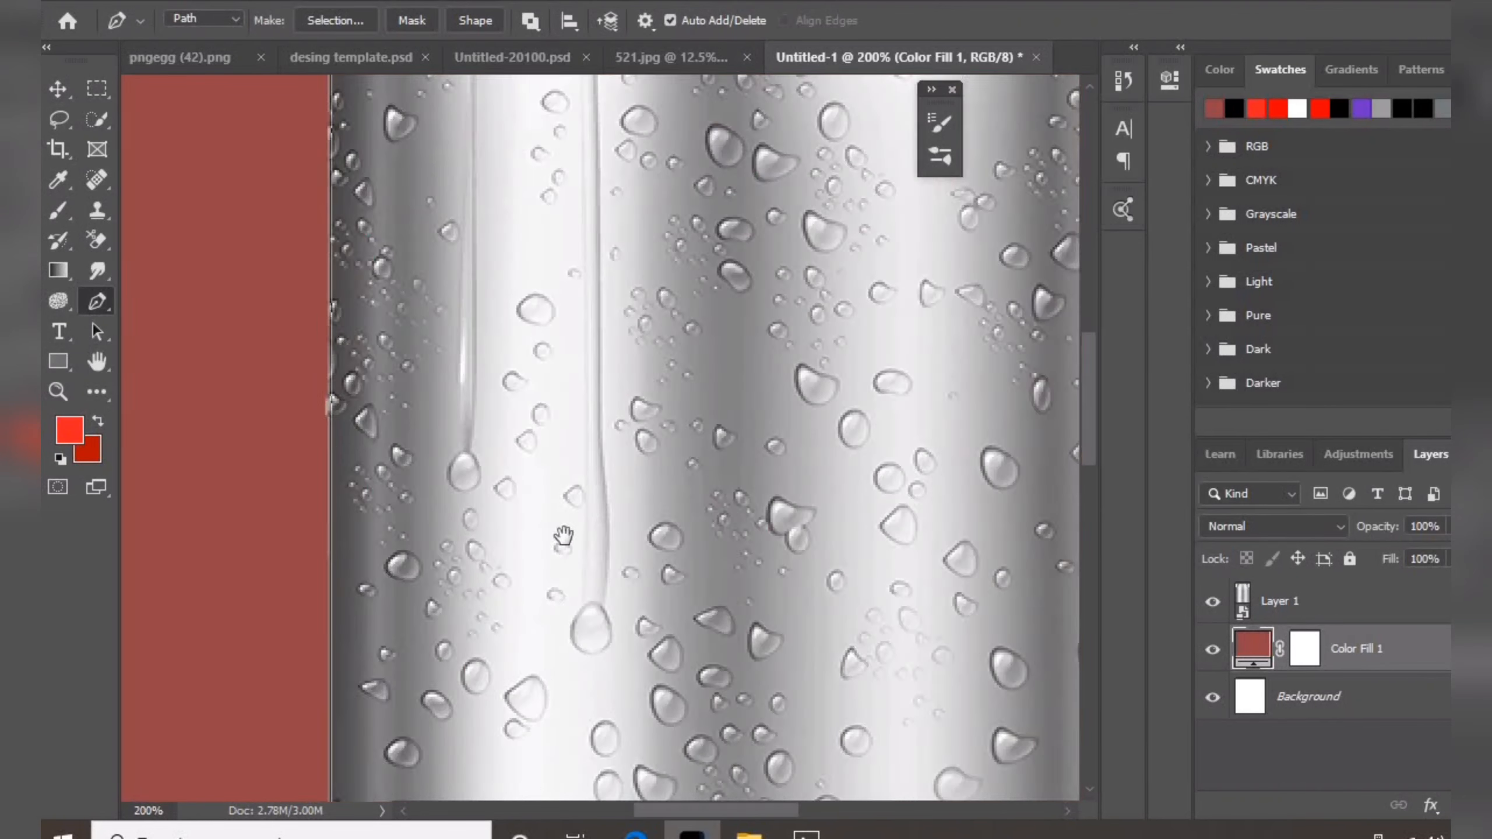
- Continue the Pen path across the can just below the top rim and curve it around the right shoulder
scroll(473, 150, "up", 5)
left_click(1036, 207)
left_click_drag(1035, 207, 552, 216)
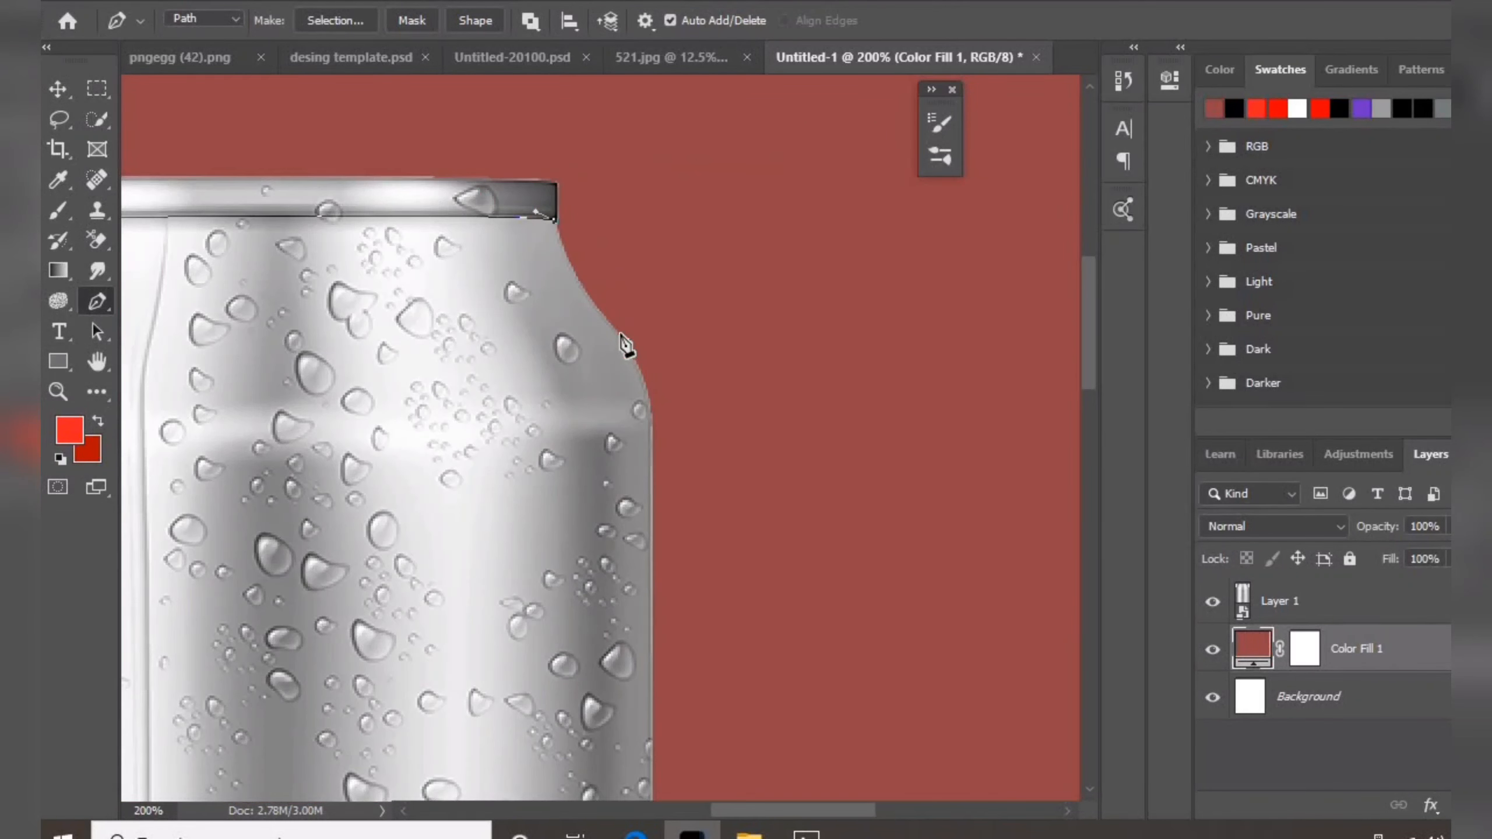
left_click_drag(620, 336, 650, 441)
left_click(620, 336, "alt")
key("ctrl+minus")
key("ctrl+minus")
key("ctrl+minus")
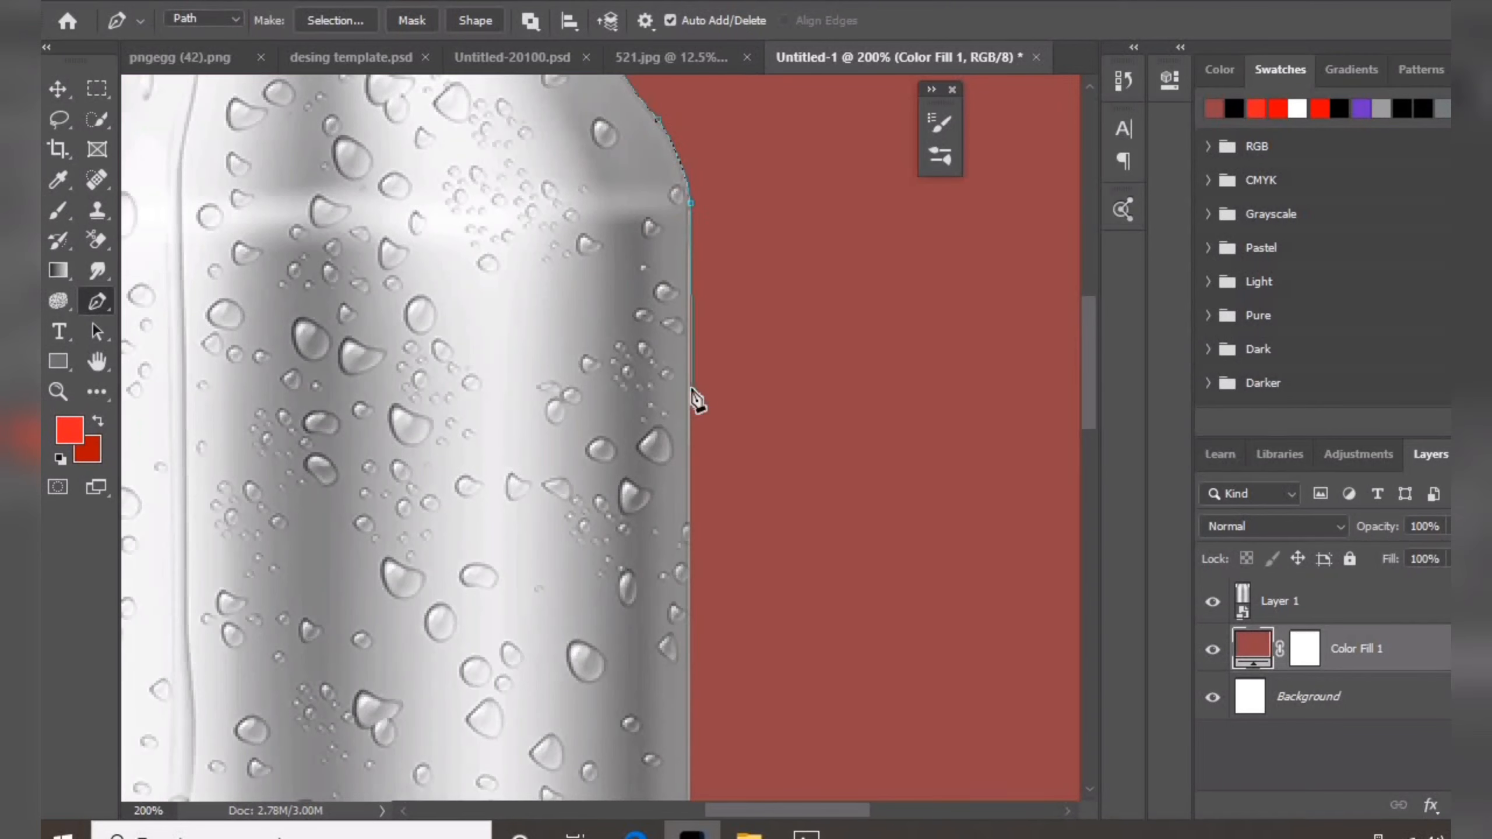
- Extend the Pen path down the can's right side and curve it around the lower right corner
scroll(696, 529, "down", 6)
key("ctrl+plus")
key("ctrl+plus")
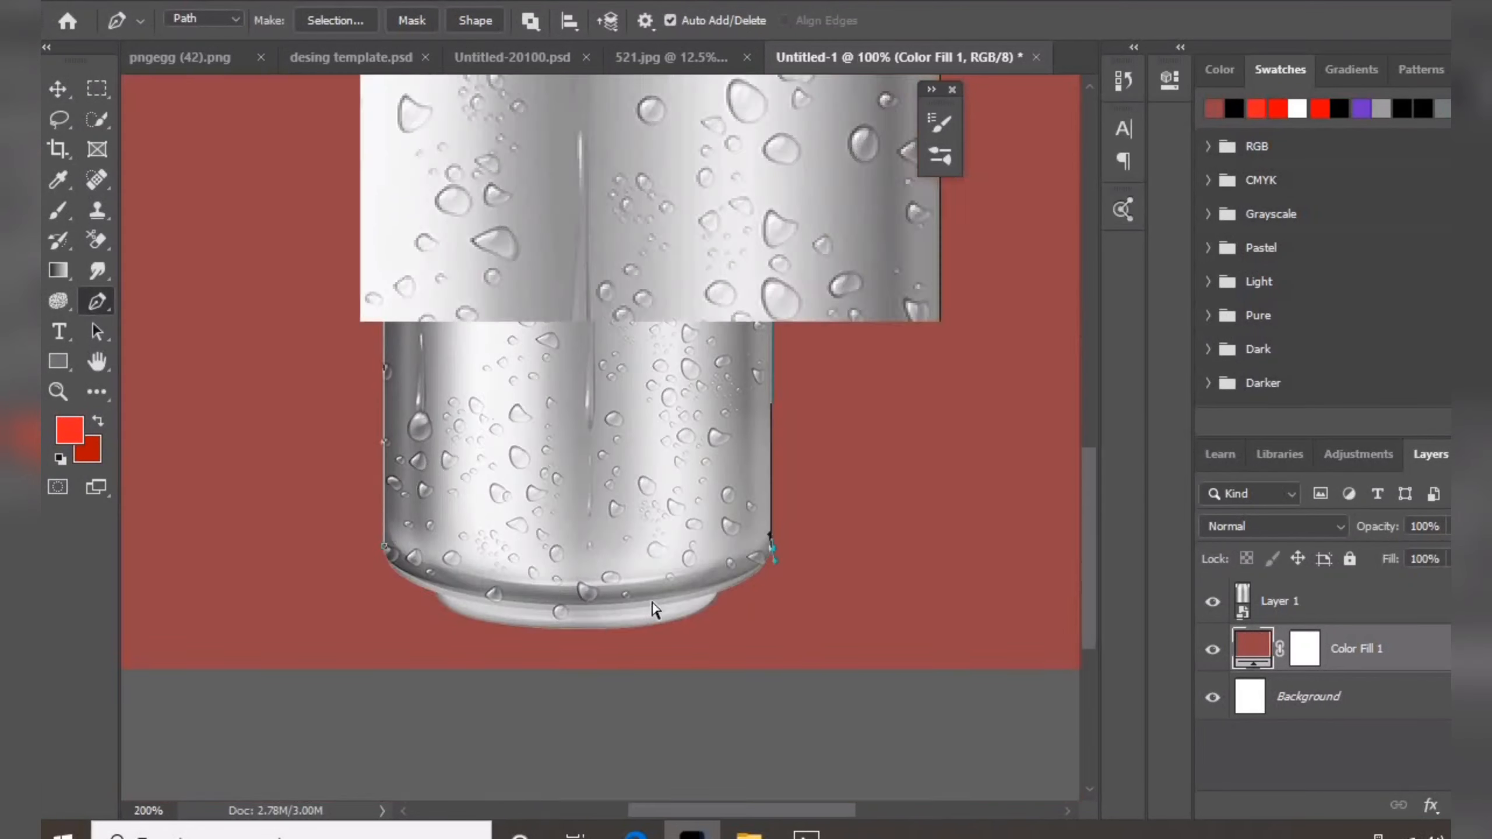
left_click_drag(946, 676, 685, 431)
left_click(711, 412, "alt")
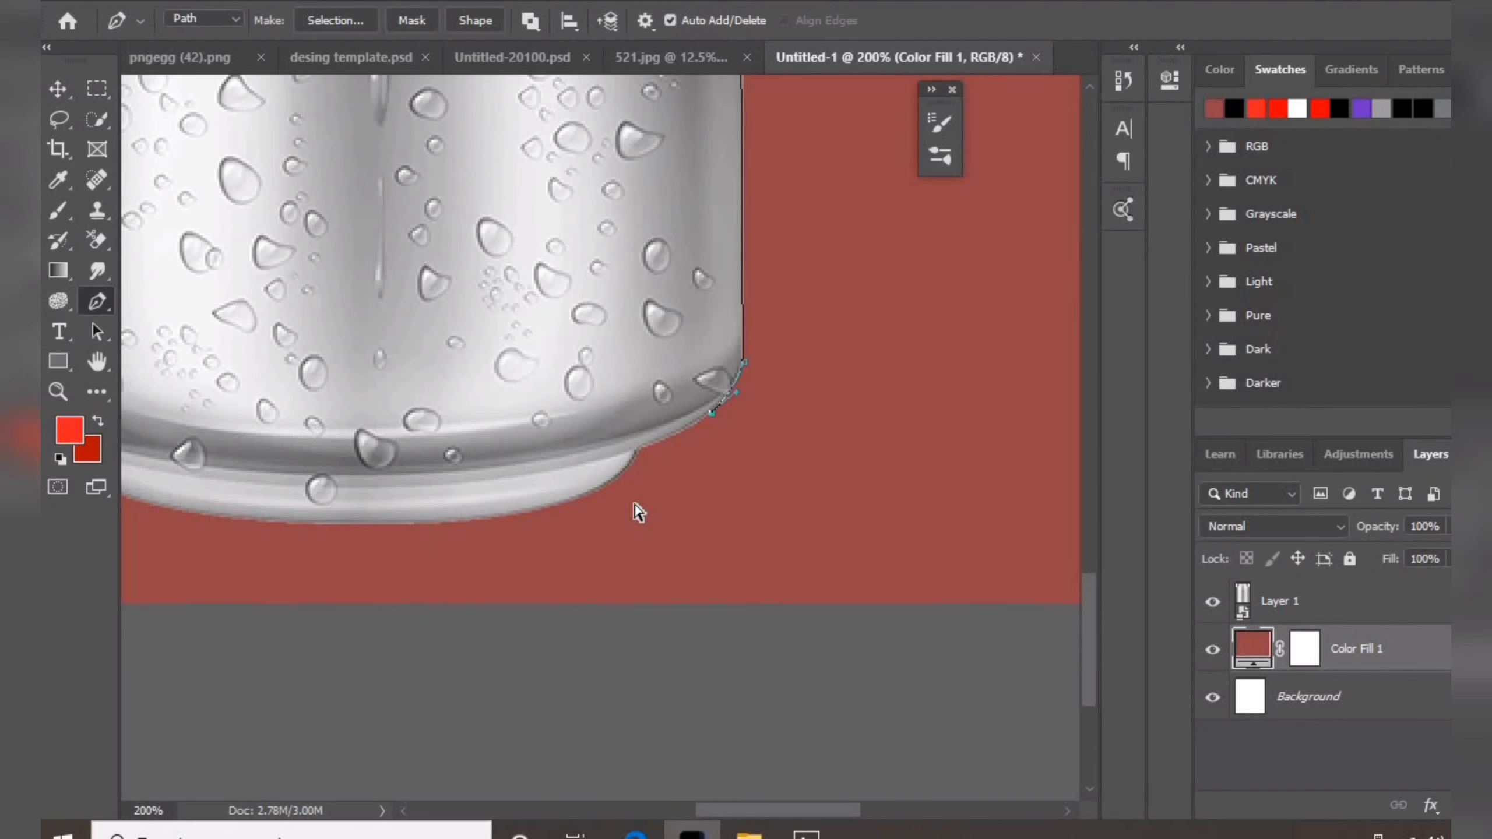
left_click_drag(435, 471, 198, 517)
left_click_drag(332, 514, 680, 538)
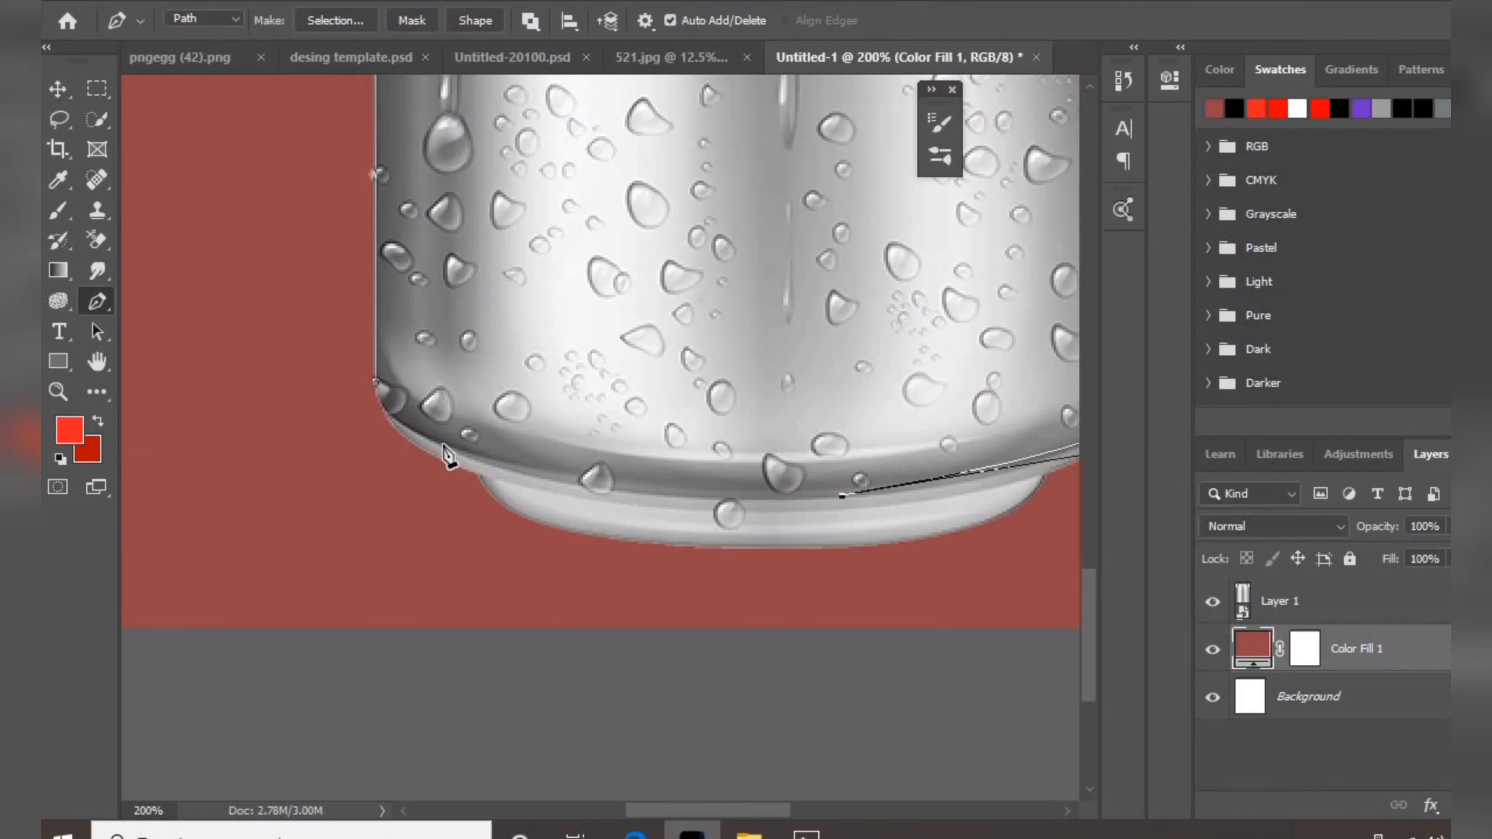
left_click_drag(444, 448, 329, 379)
key("ctrl+z")
key("ctrl+z")
- Curve the Pen path along the can's lower seam above the base and close it at the lower left corner
left_click_drag(903, 623, 649, 542)
left_click_drag(791, 394, 686, 435)
scroll(247, 352, "left", 5)
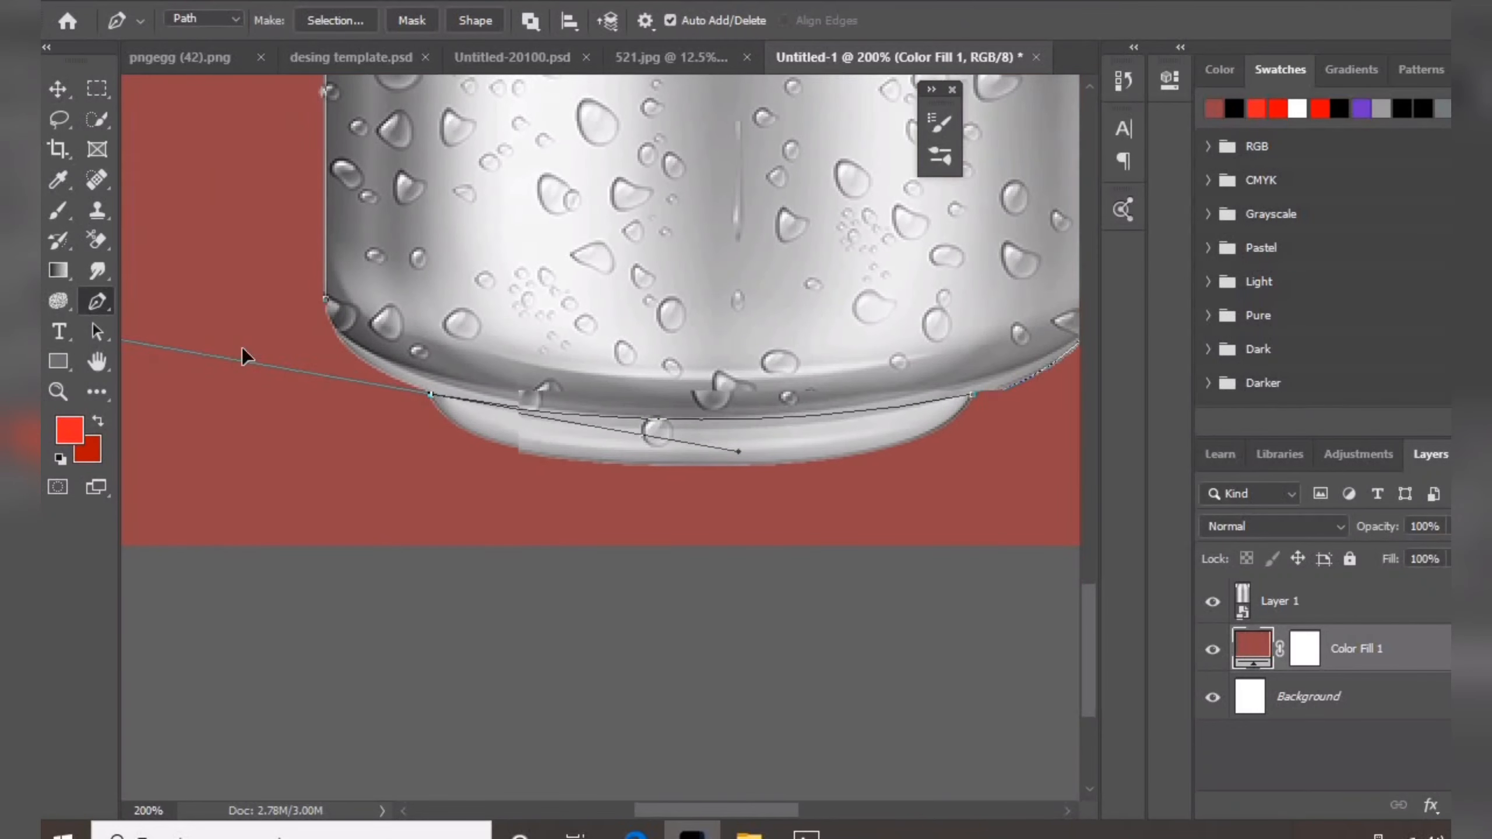
left_click_drag(368, 298, 362, 226)
- Convert the closed path to a new selection with 0 px feather and copy the selected can body to a new layer
key("ctrl+minus")
key("ctrl+minus")
key("ctrl+minus")
right_click(595, 300)
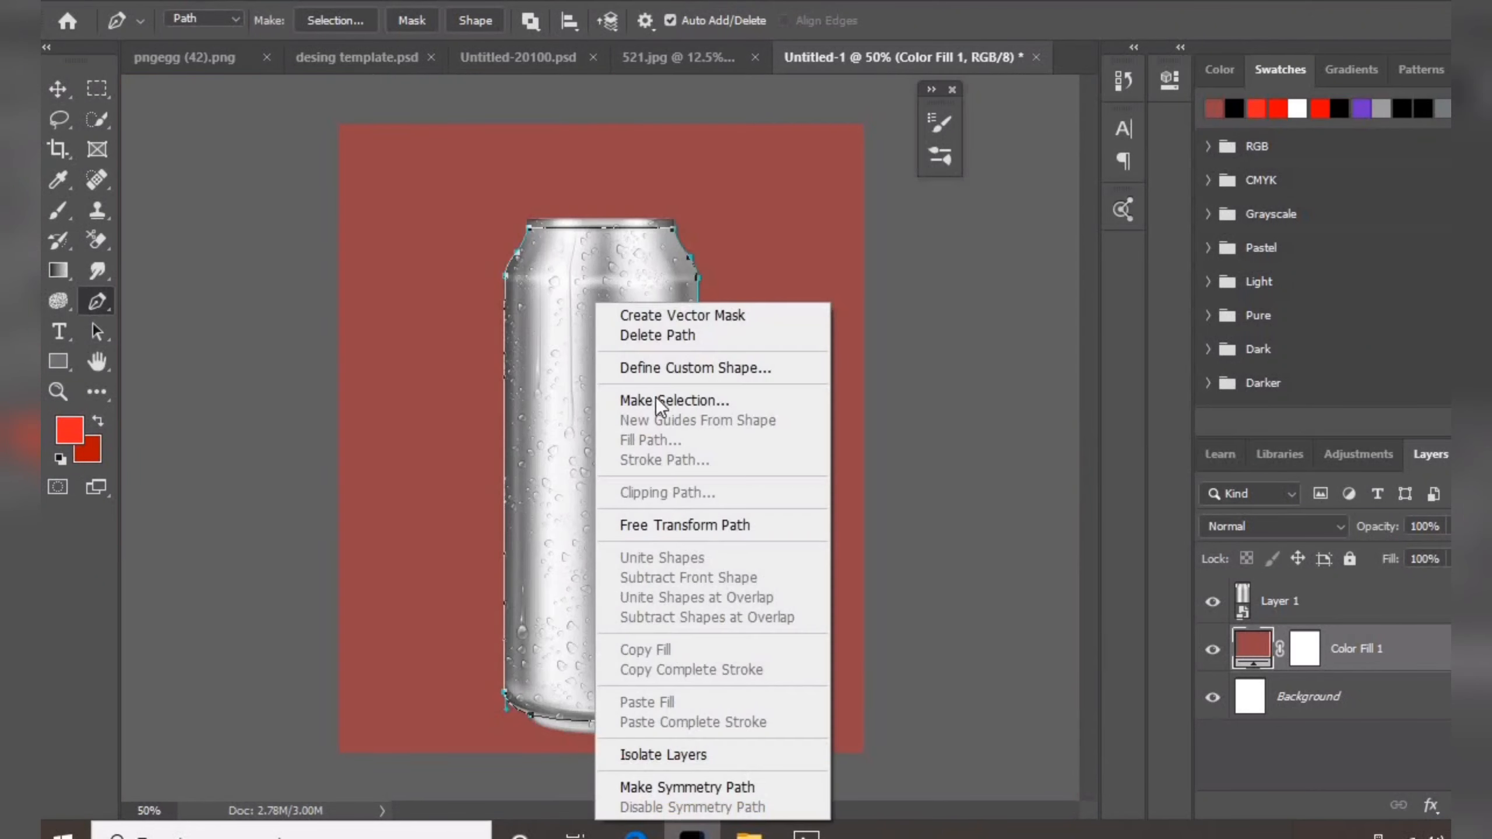
left_click(669, 401)
type("0")
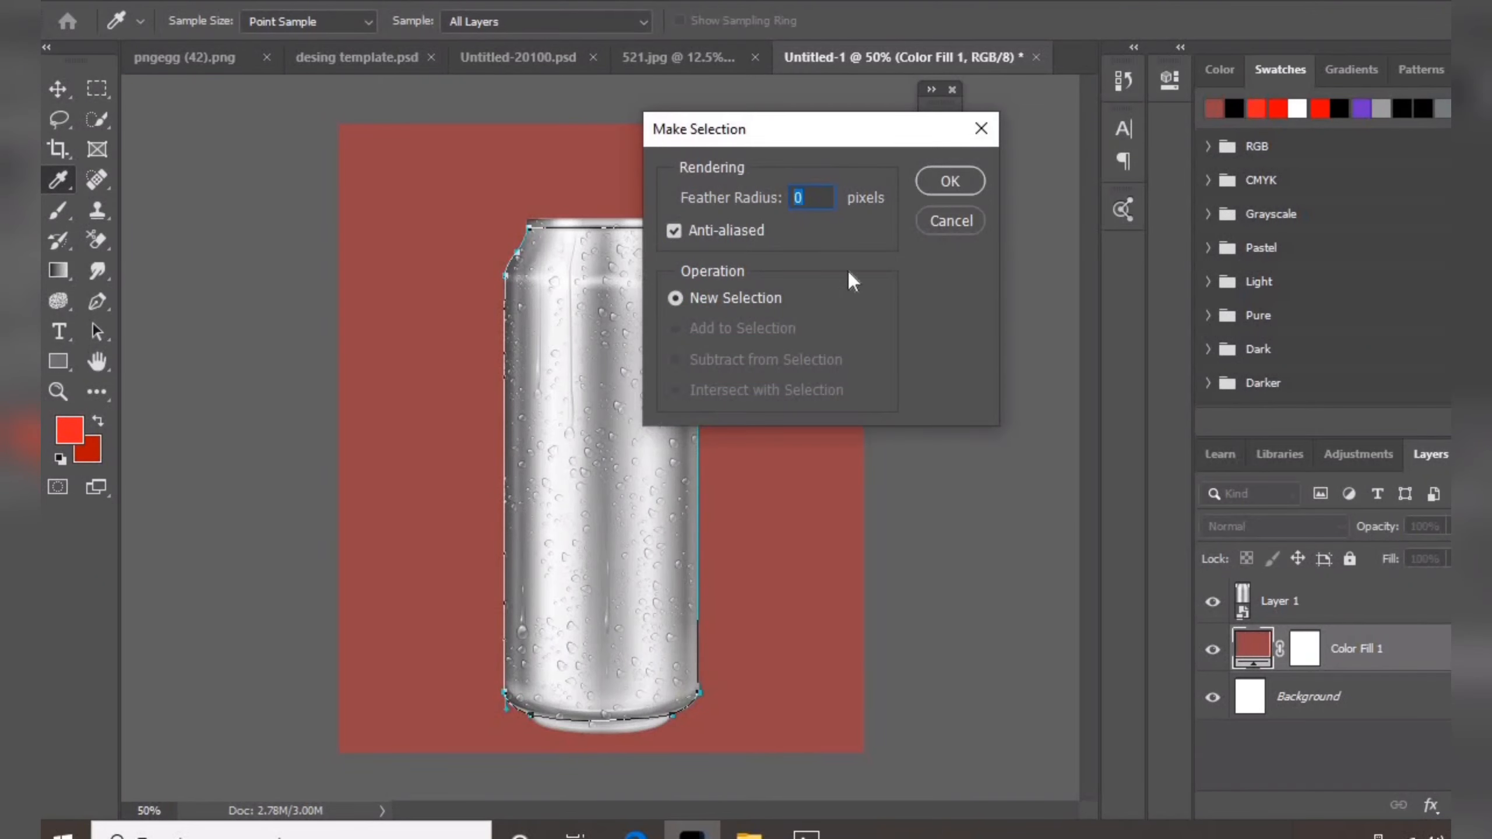
key("Return")
key("v")
key("ctrl+j")
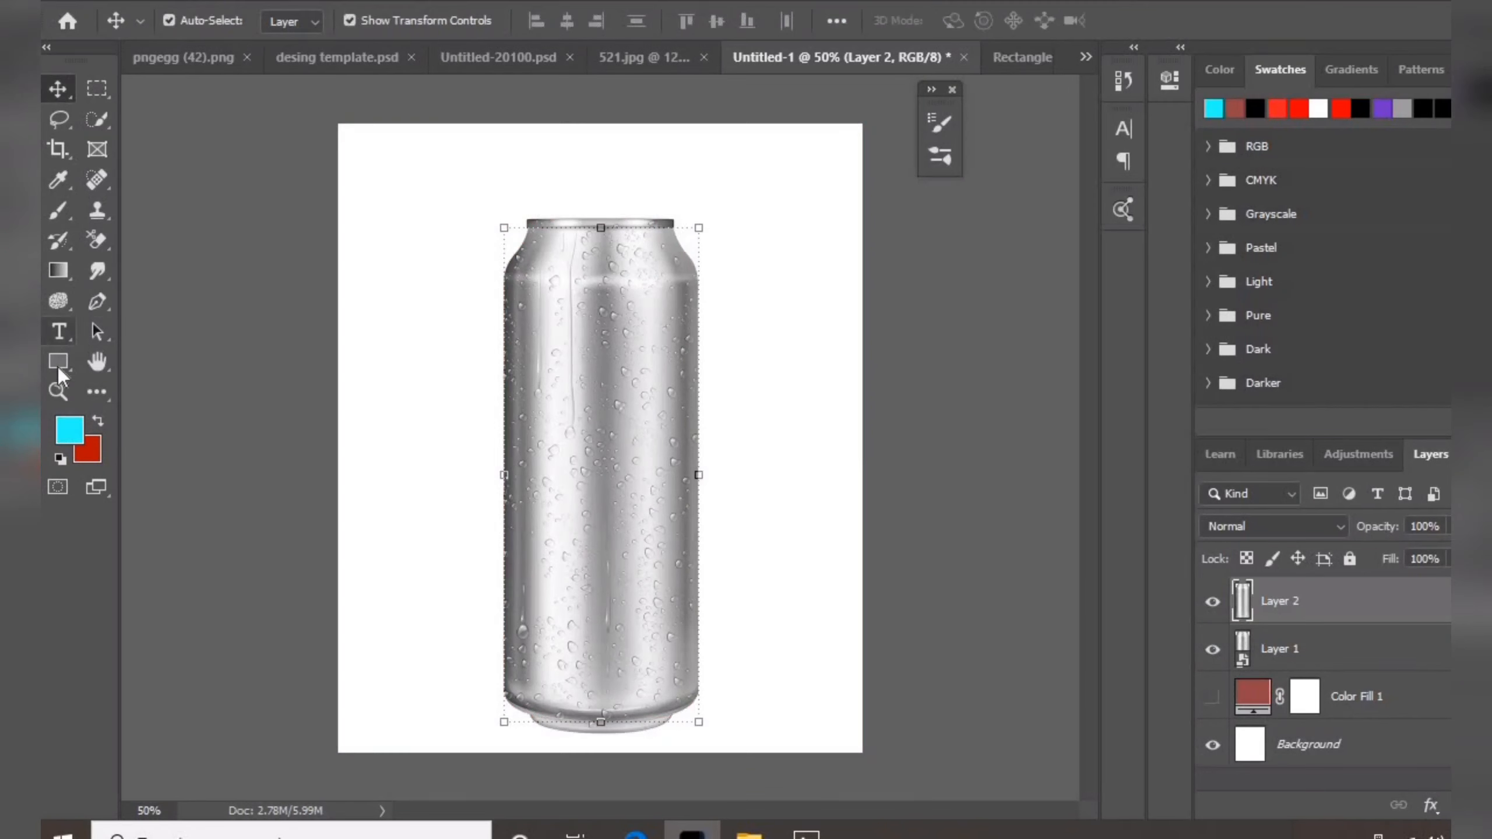
- Draw a cyan rectangle about 380 x 966 px without a stroke, covering the whole can
left_click(60, 369)
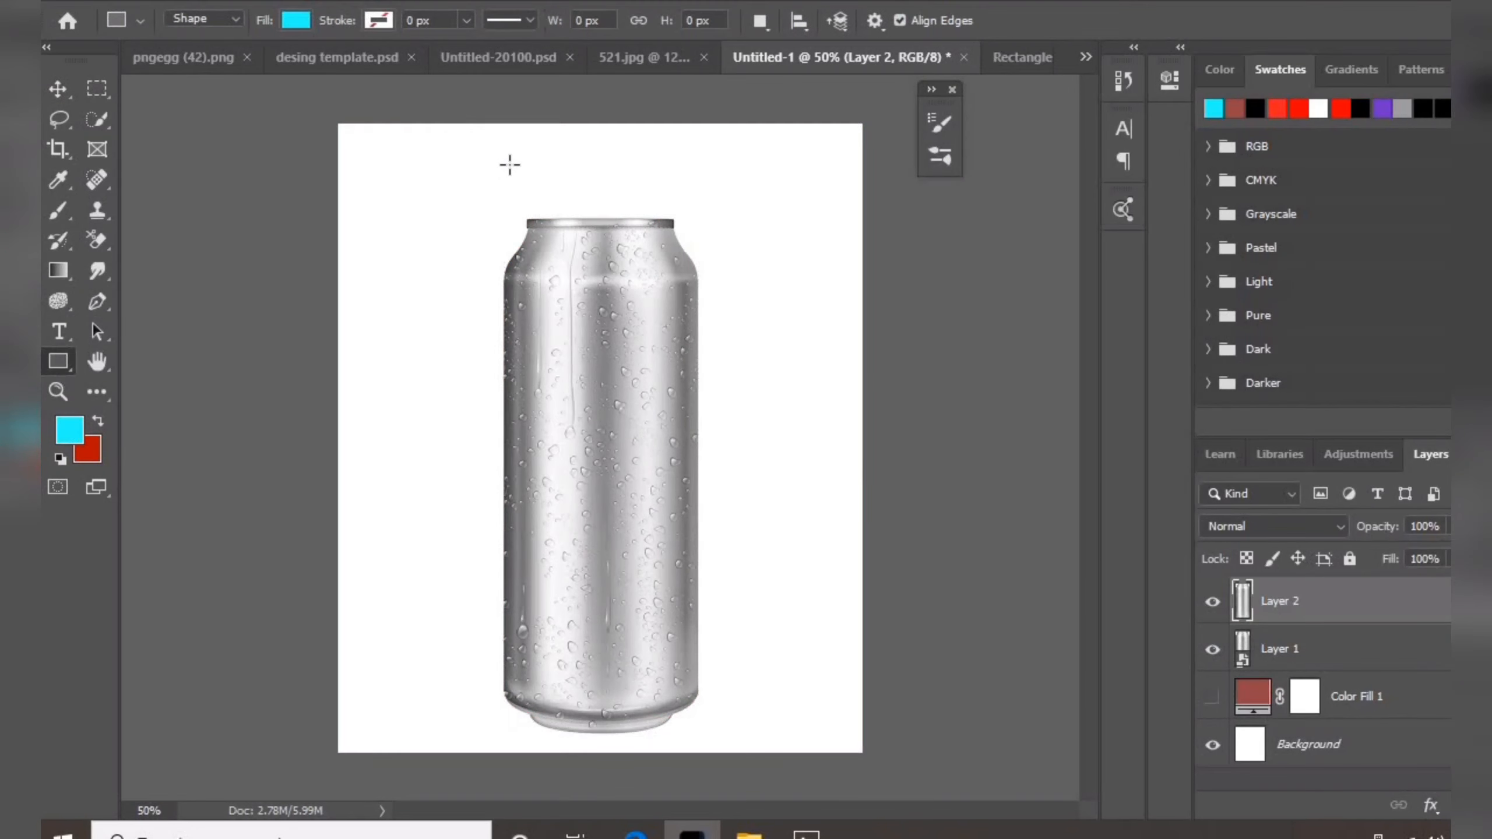
left_click_drag(494, 190, 715, 752)
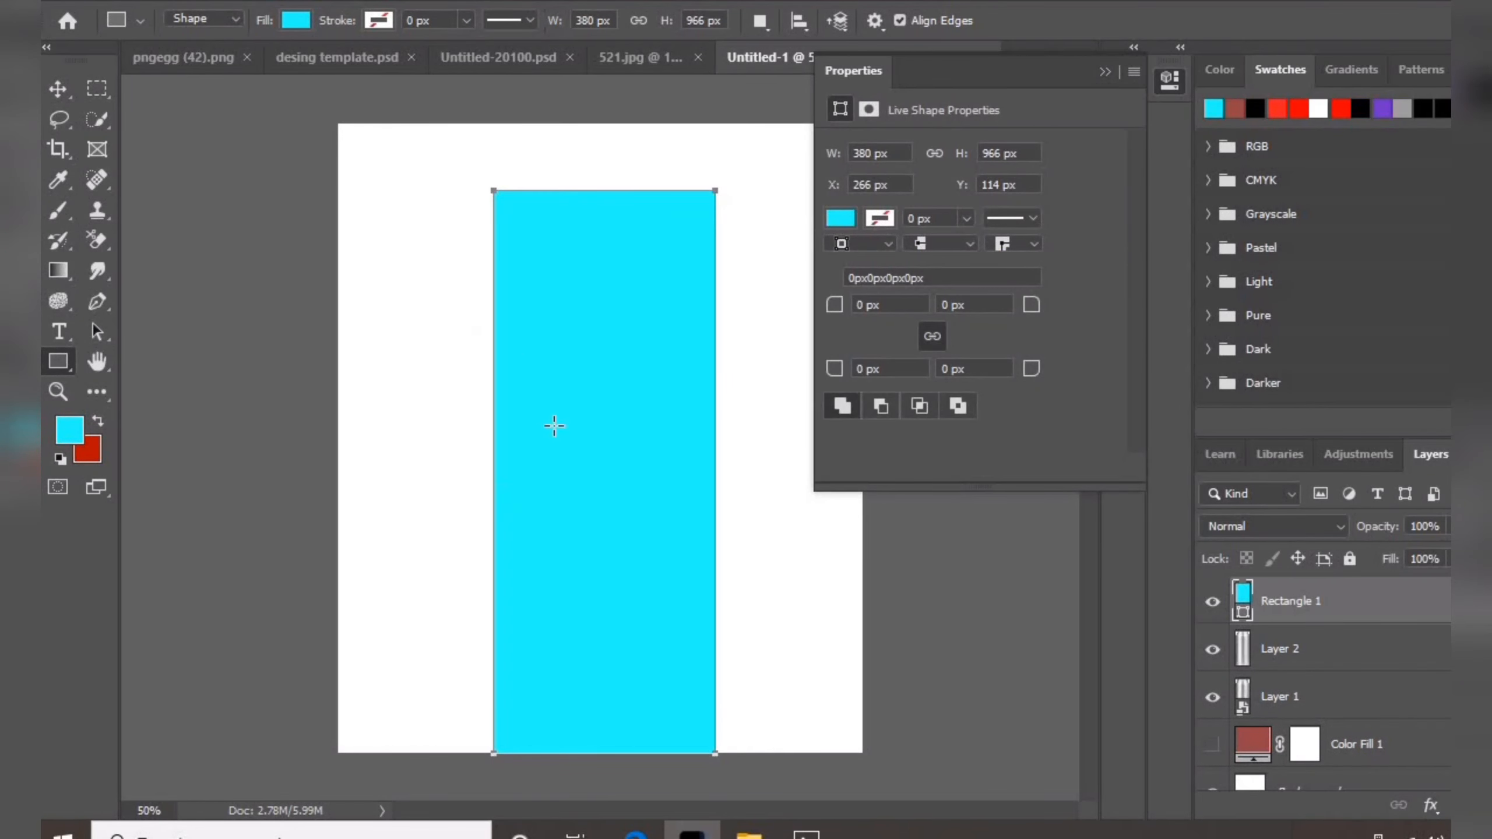
left_click(1108, 71)
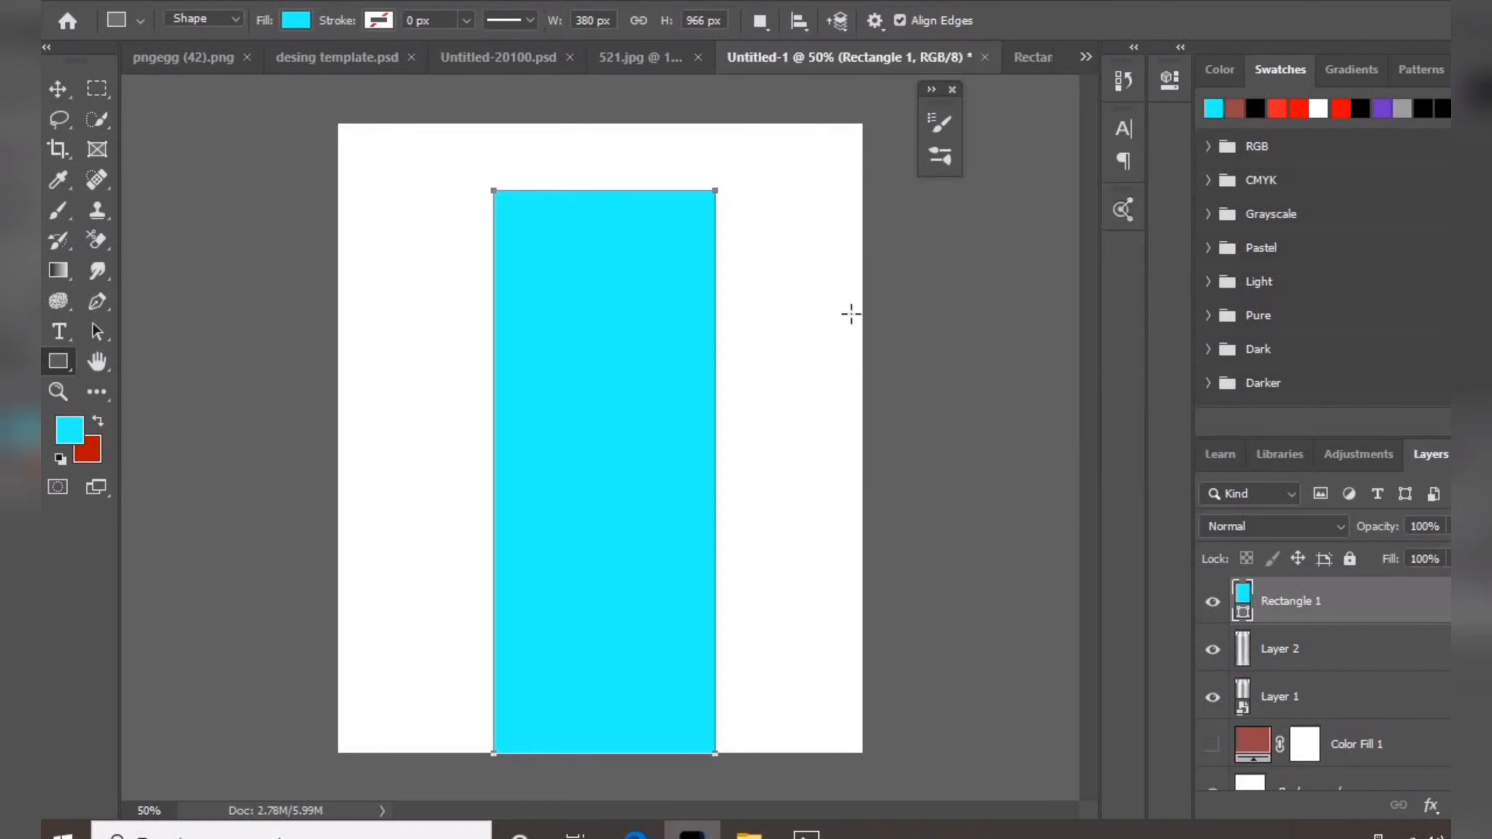
- Convert the cyan rectangle to a smart object and warp it with the Bulge preset at 50% bend
right_click(1319, 601)
left_click(1138, 296)
key("ctrl+t")
right_click(611, 322)
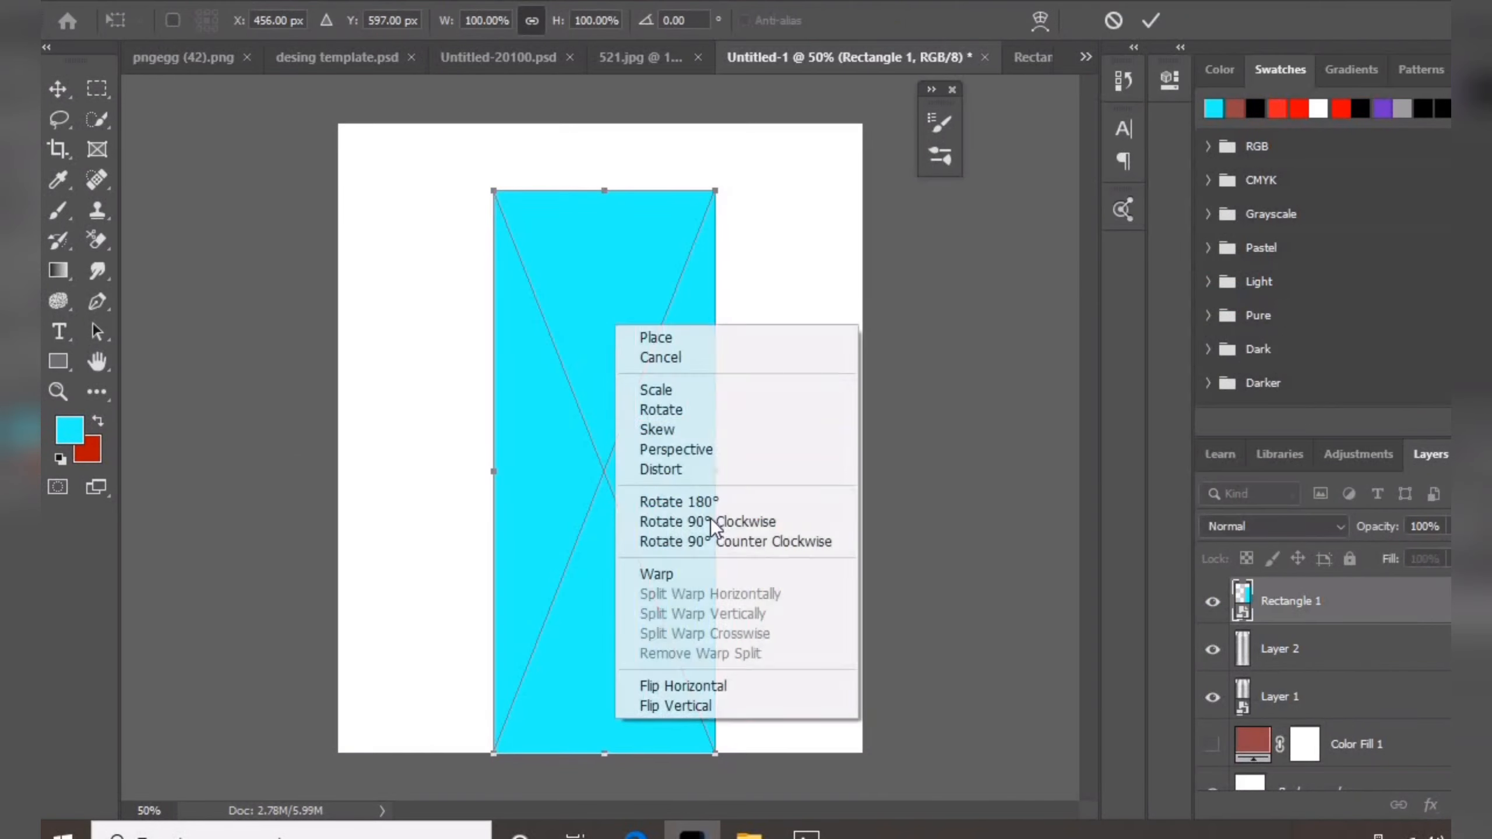
left_click(705, 574)
left_click(602, 18)
left_click(598, 170)
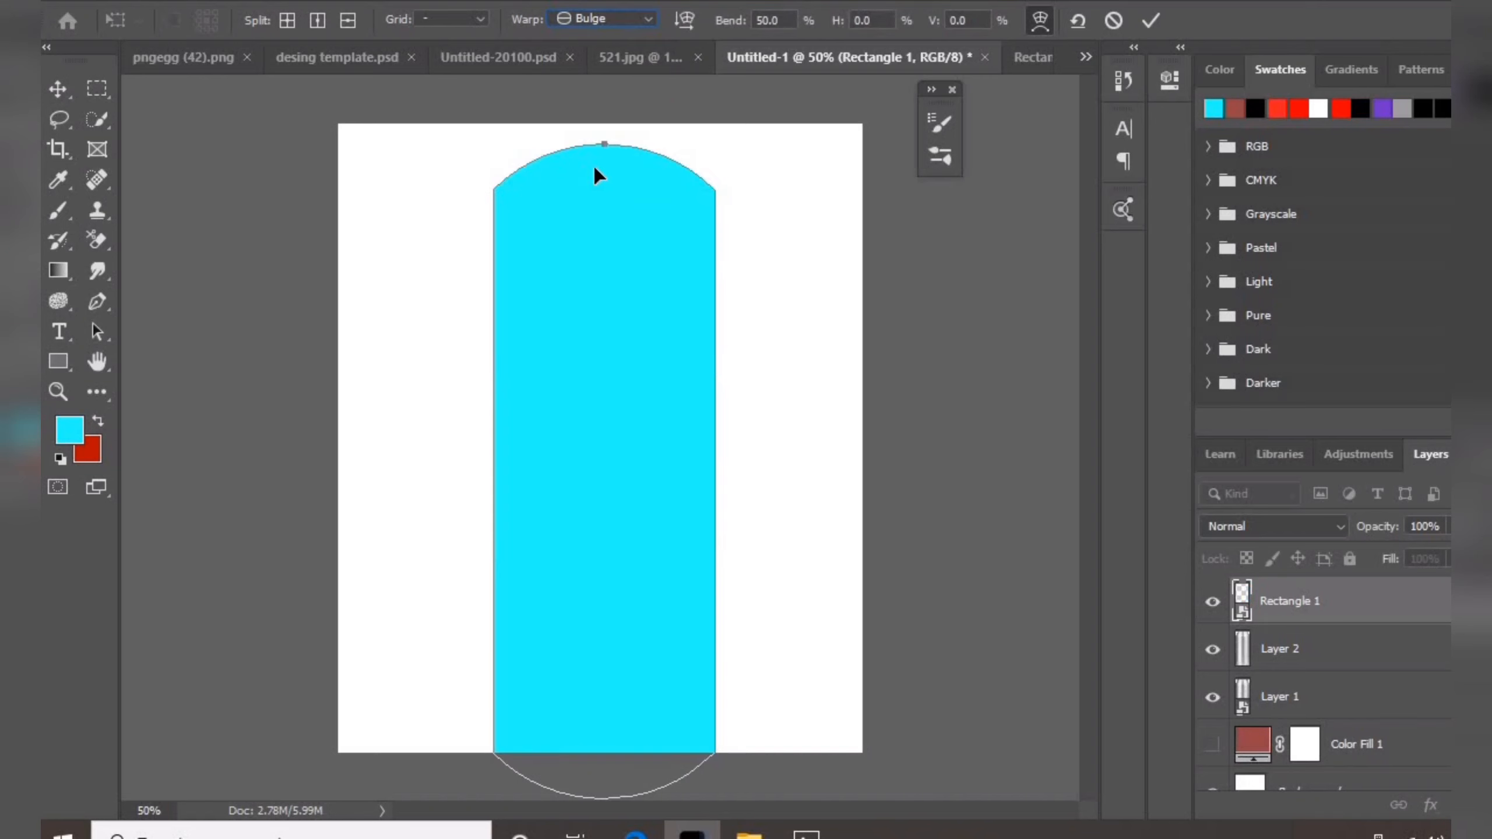
- Lower the rectangle's opacity to 51% and scale it to about 88.43% so its sides match the can's width
left_click(1449, 526)
left_click(1403, 553)
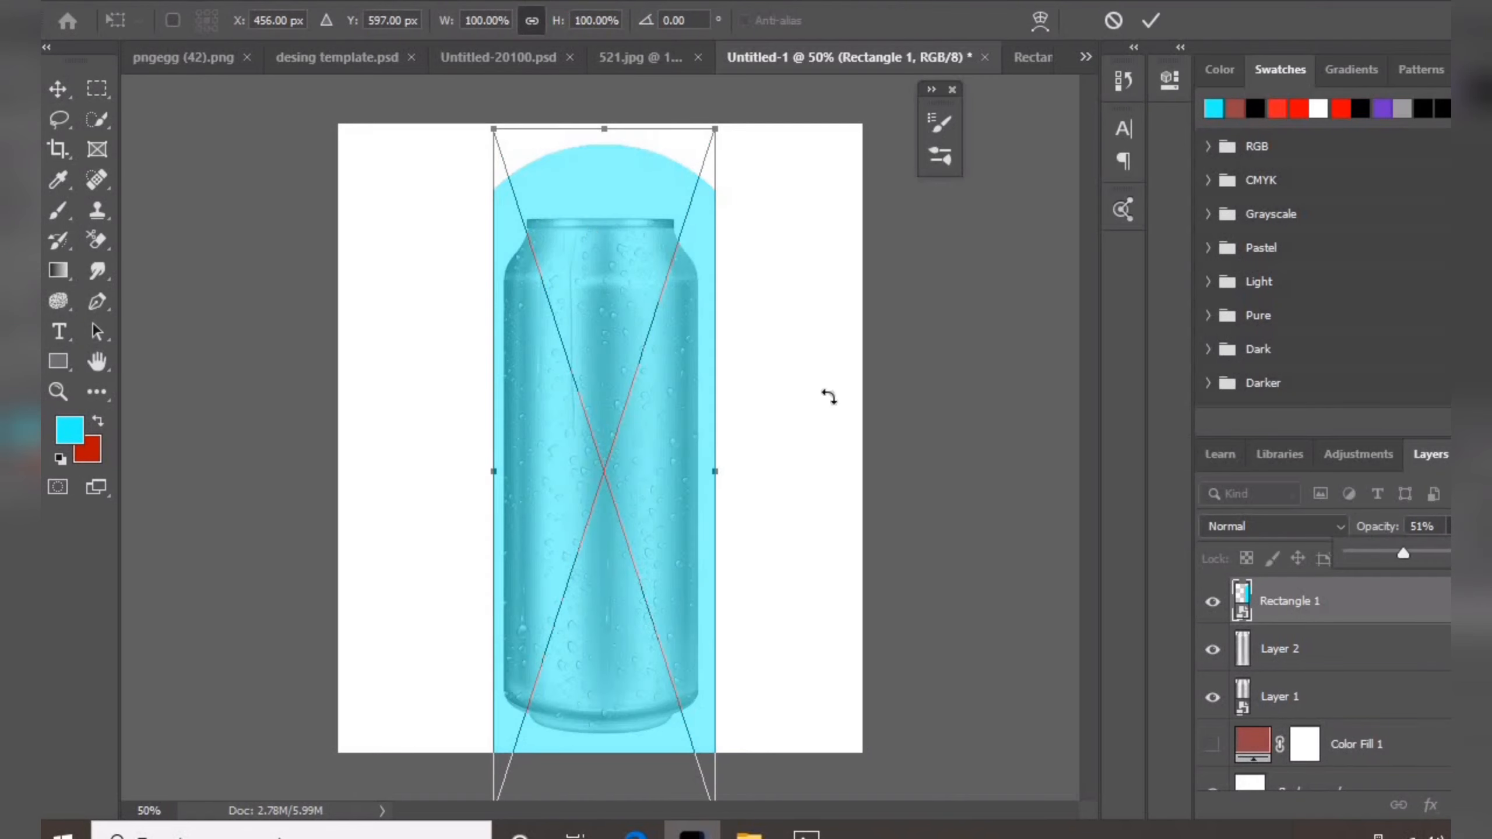
left_click_drag(604, 129, 601, 168)
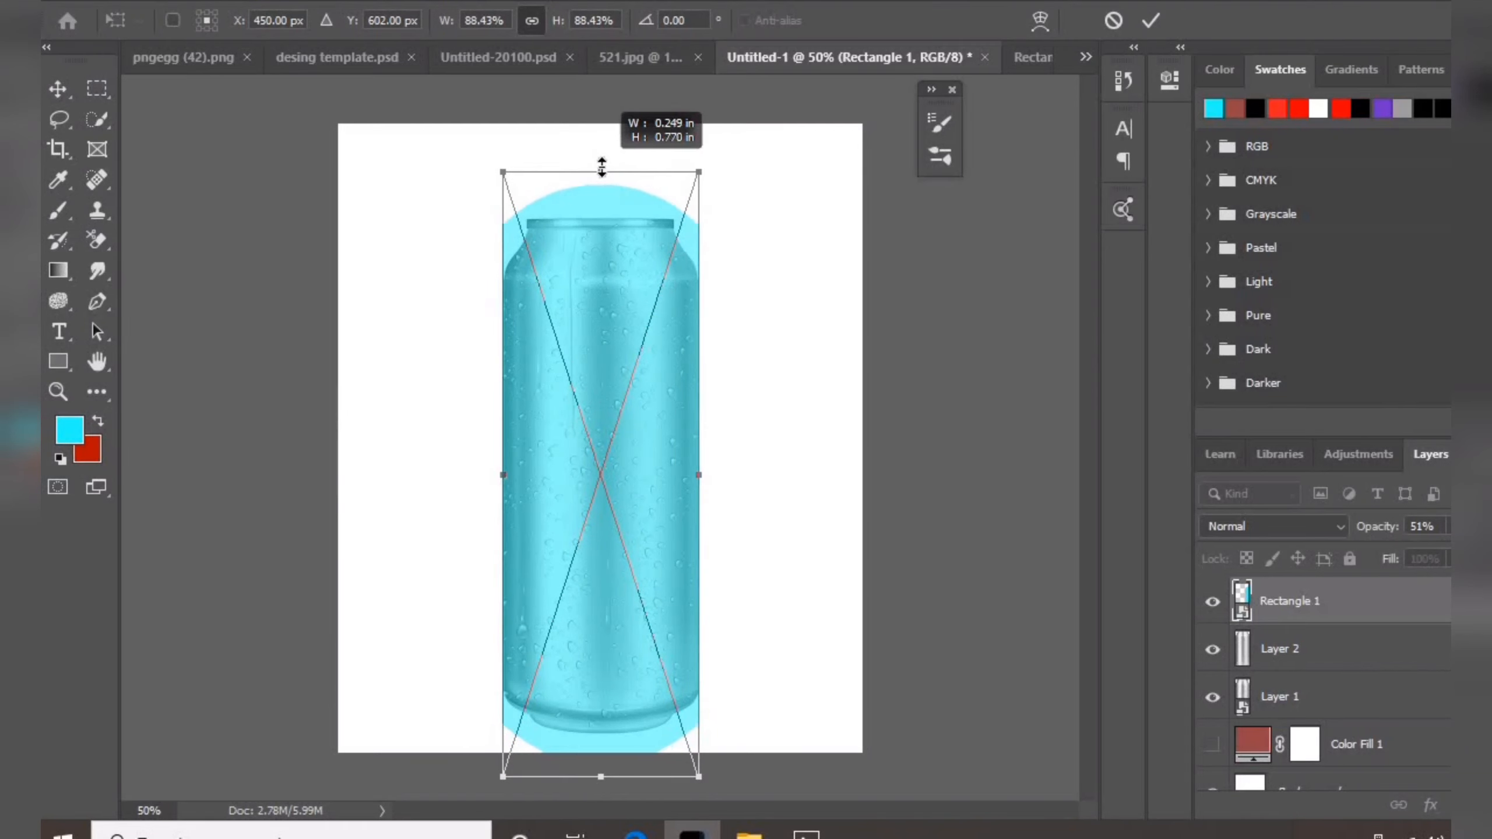
left_click(1150, 19)
- Open the rectangle's smart object contents and bring the SoFT JuICE strawberry label artwork into it above the cyan shape
double_click(1242, 596)
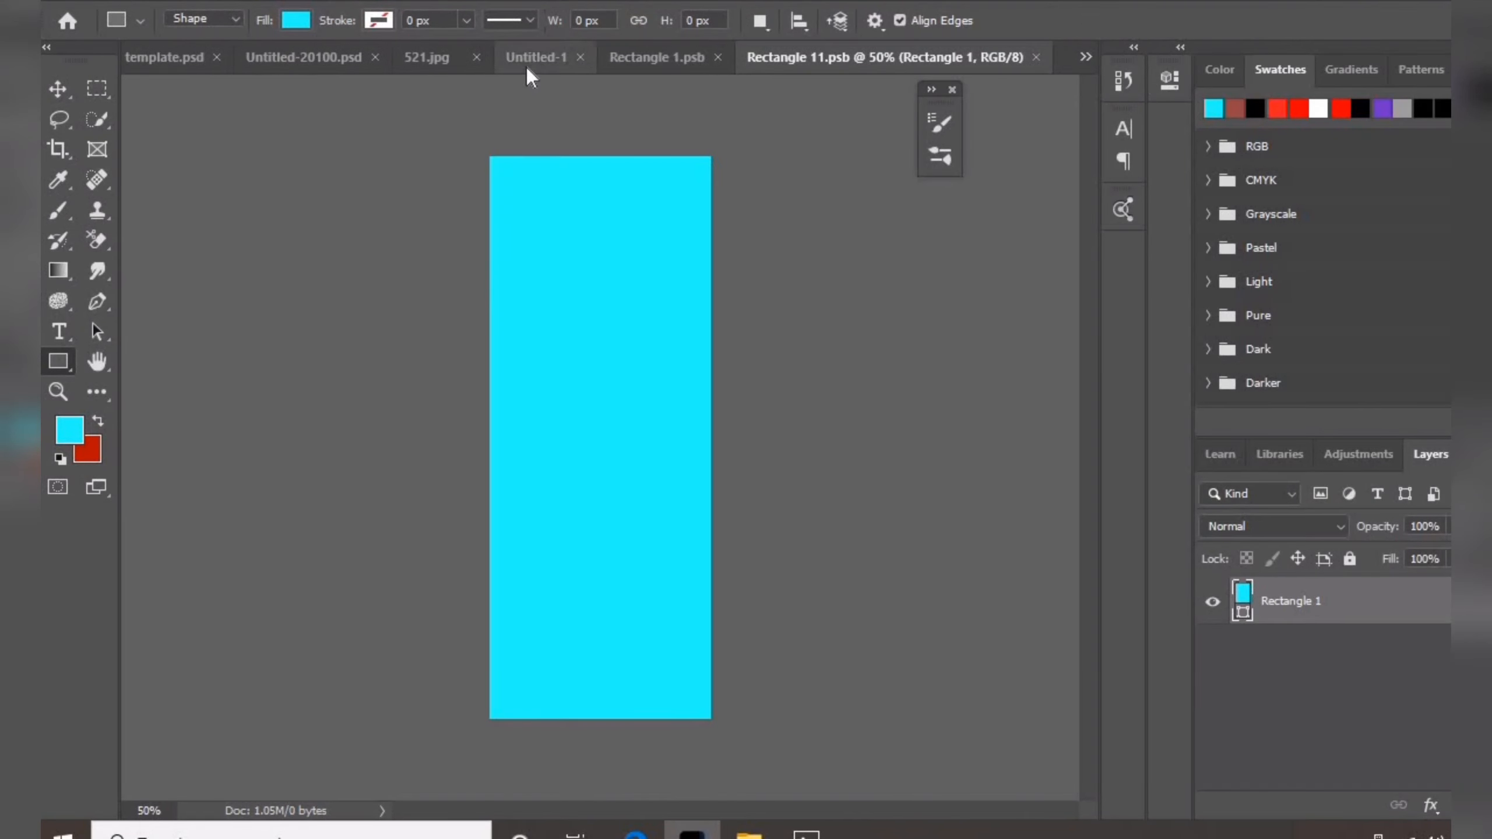
left_click(528, 62)
left_click(908, 62)
key("v")
left_click_drag(702, 341, 611, 381)
key("ctrl+t")
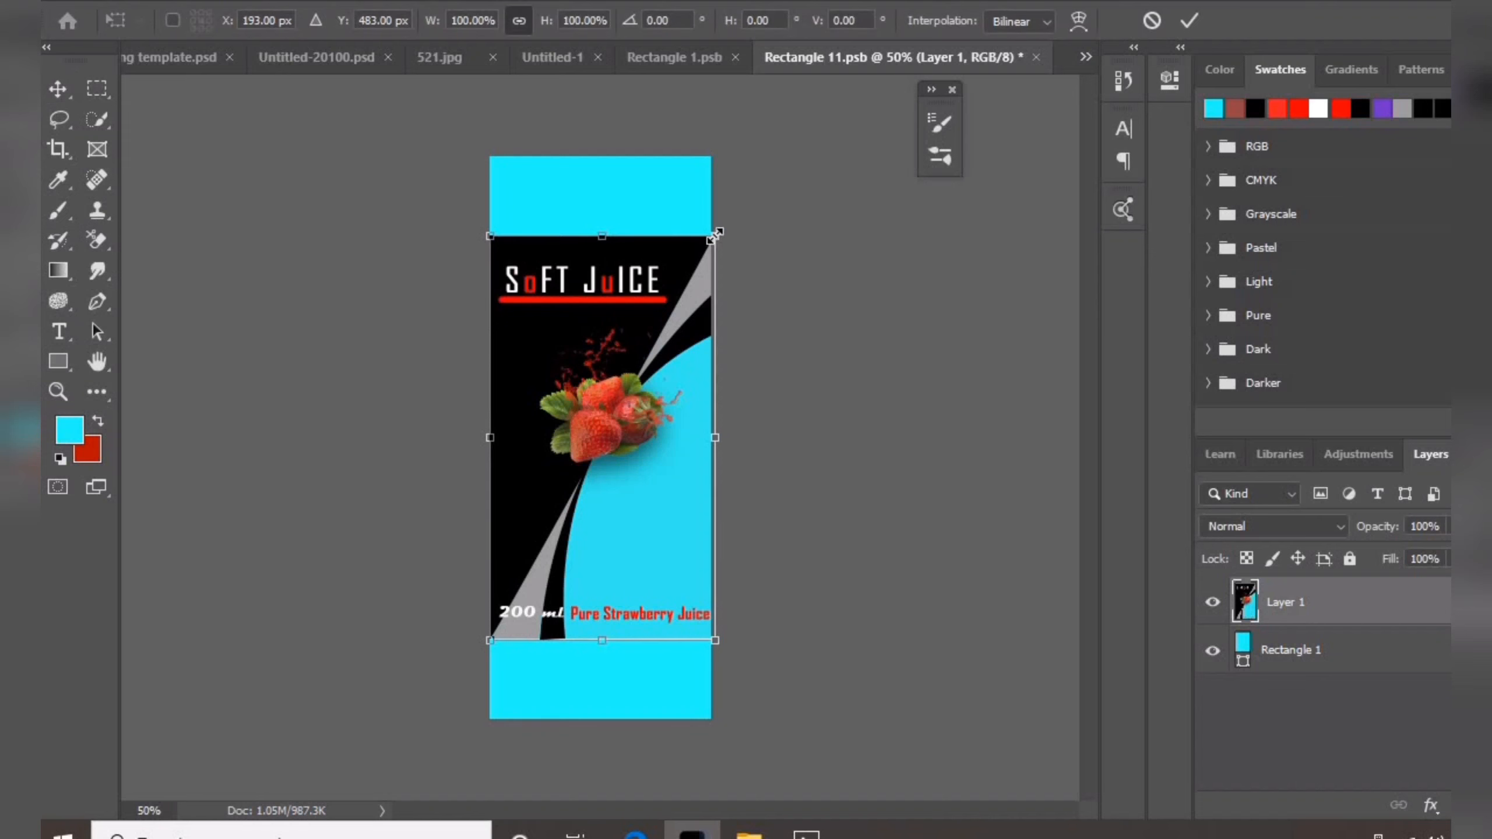
- Scale the label artwork to about 100.81% to span the rectangle's width, save the smart object and return to Untitled-1
left_click_drag(712, 235, 711, 244)
left_click_drag(648, 373, 648, 370)
left_click_drag(712, 239, 715, 234)
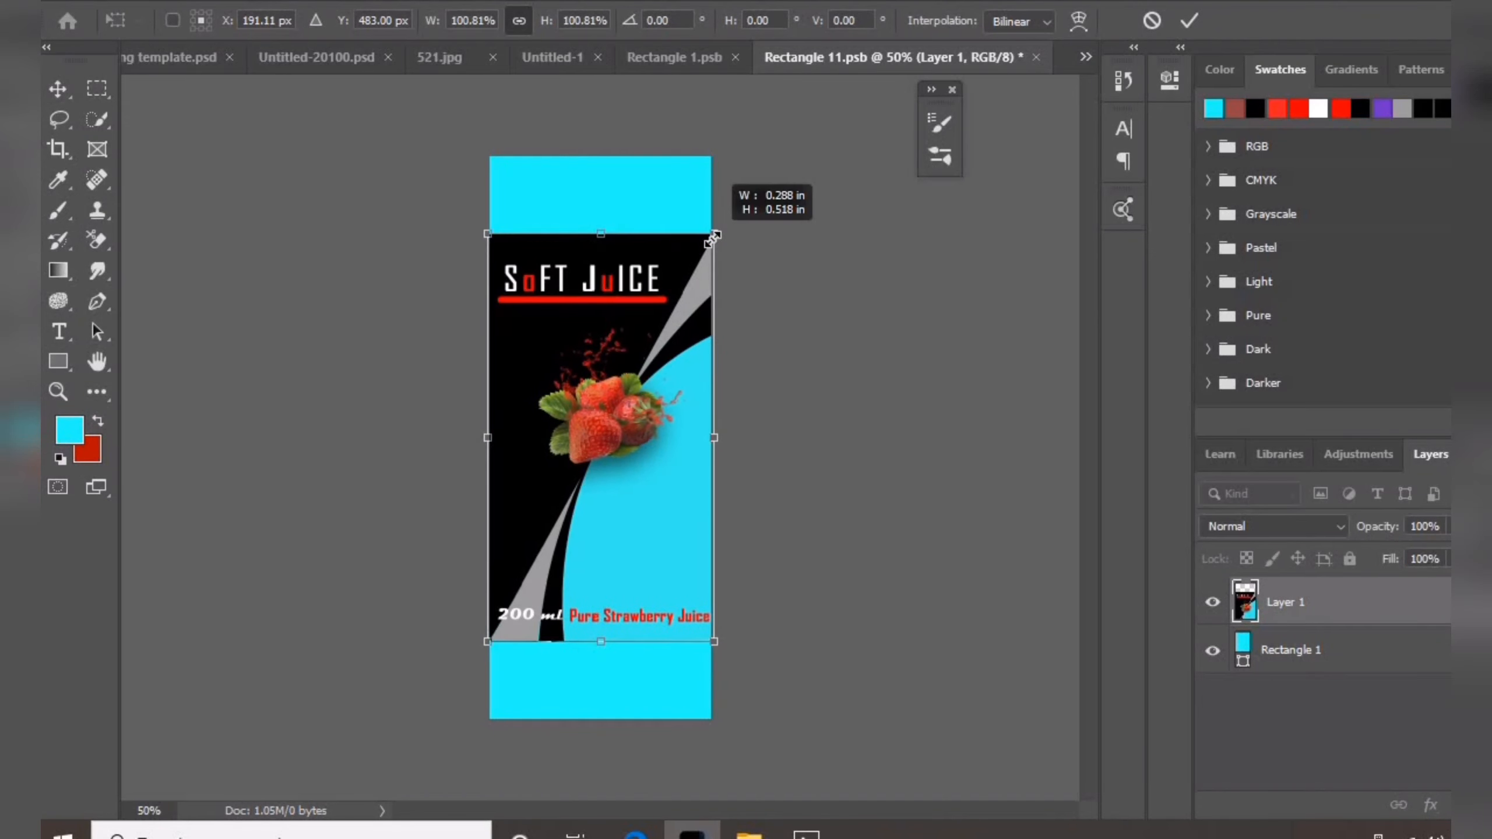
key("Left")
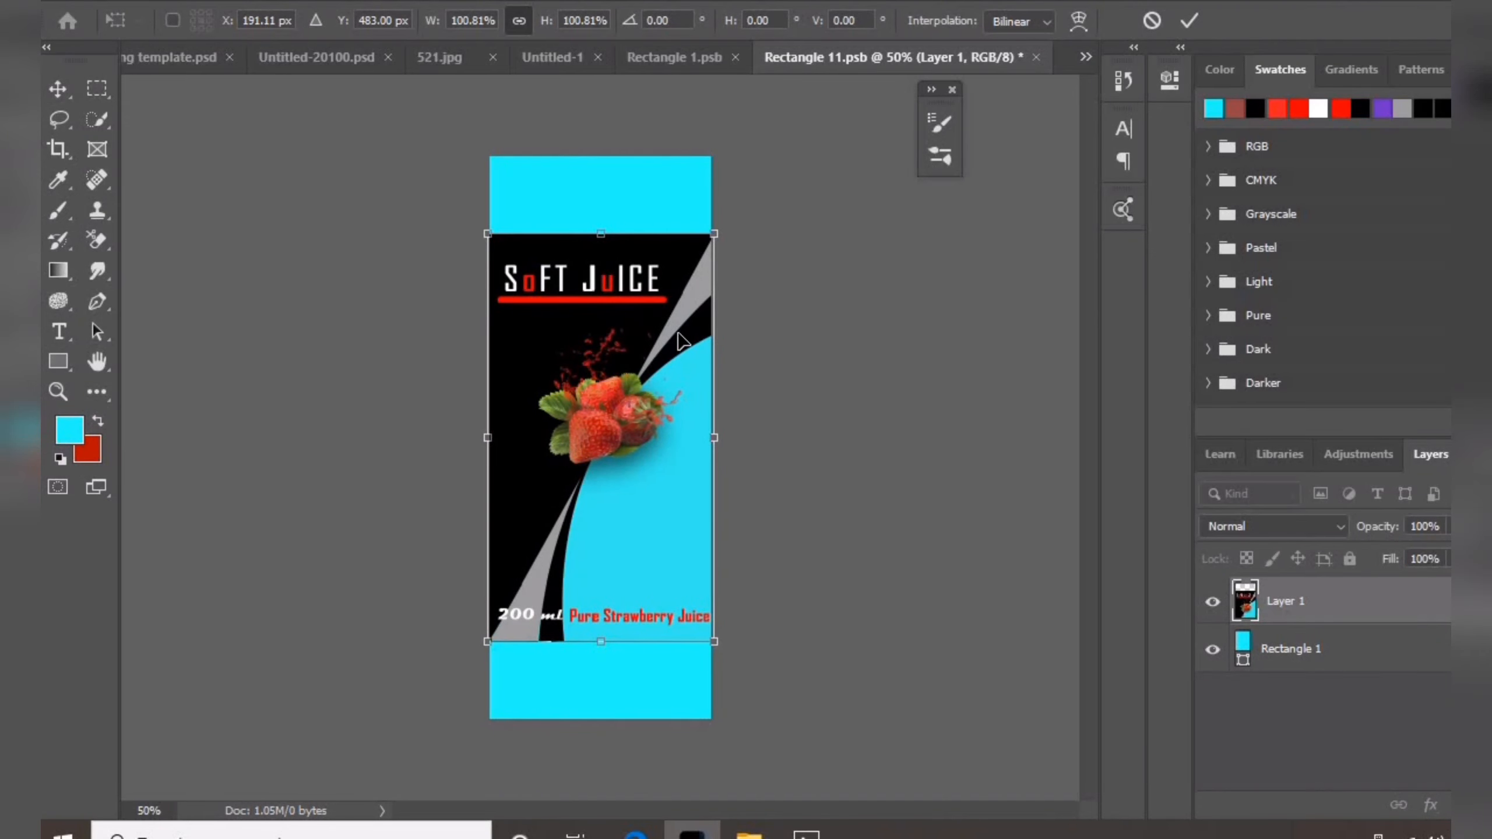
left_click(1184, 20)
key("ctrl+s")
left_click(611, 57)
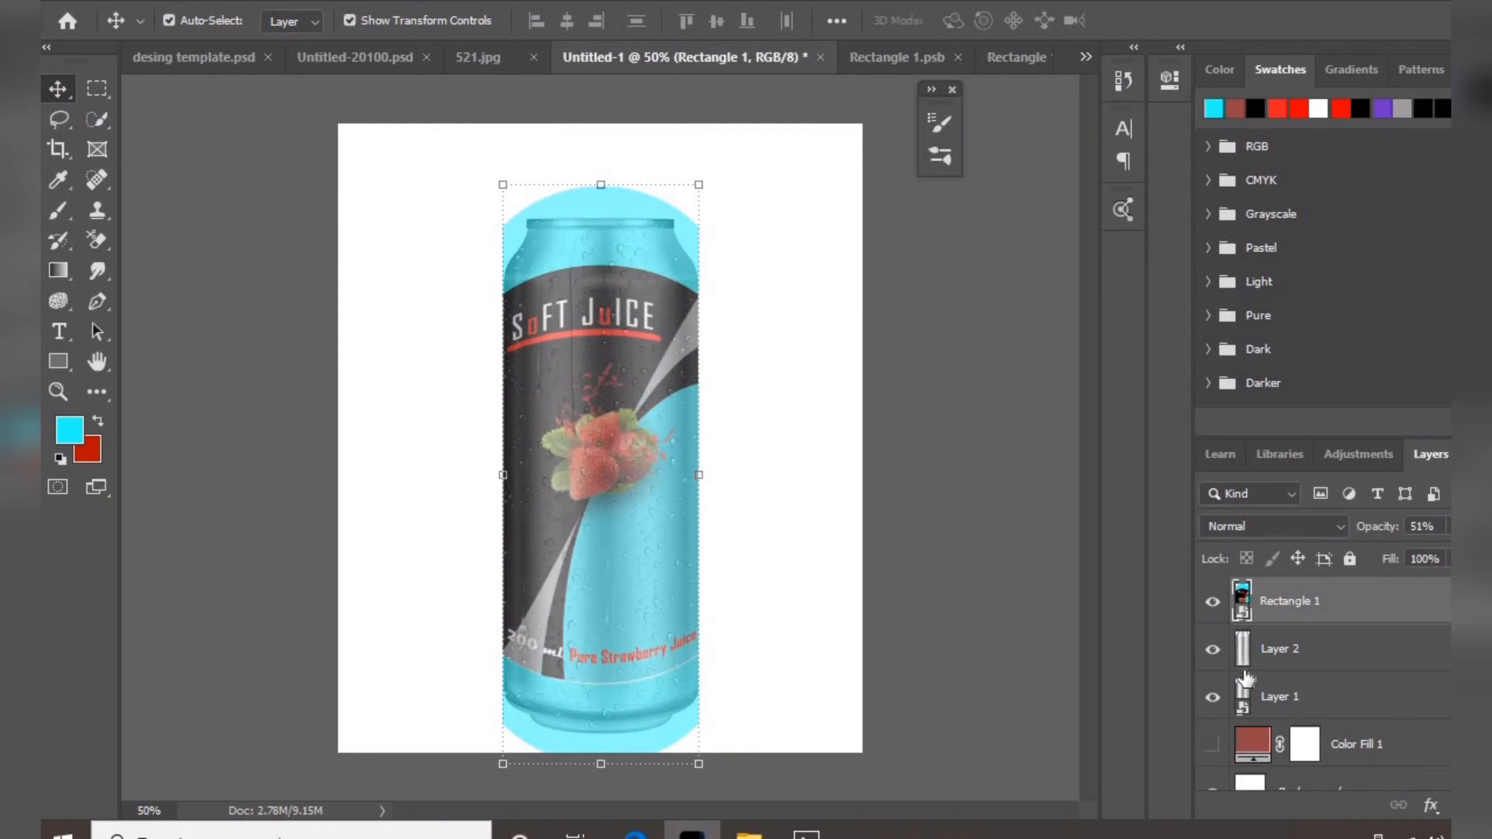
- Mask the label rectangle to the outline of the can body in Layer 2 and set its opacity to 100%
left_click(1244, 652, "ctrl")
left_click(1463, 805)
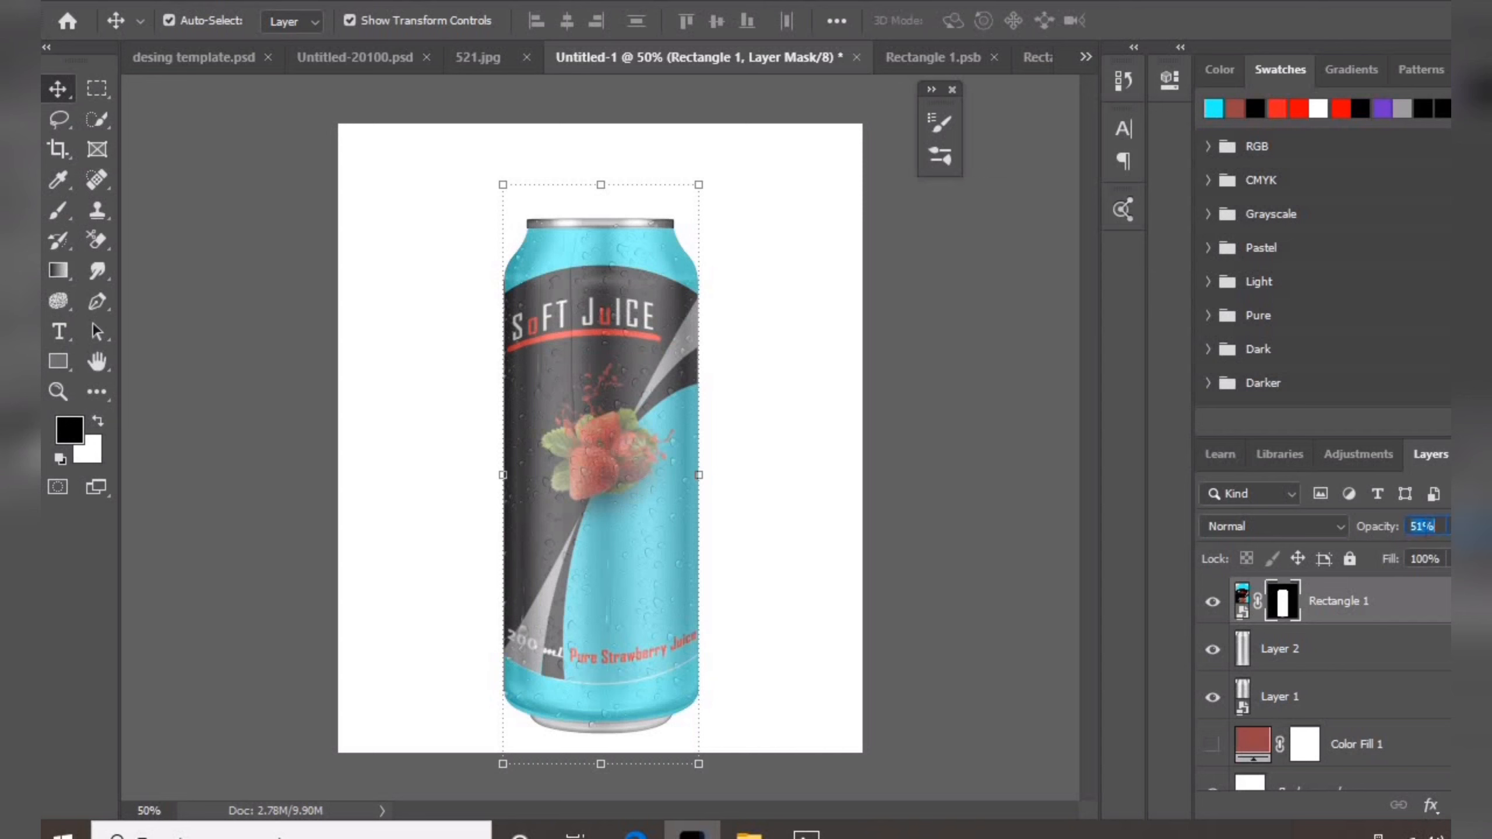
type("100")
key("Return")
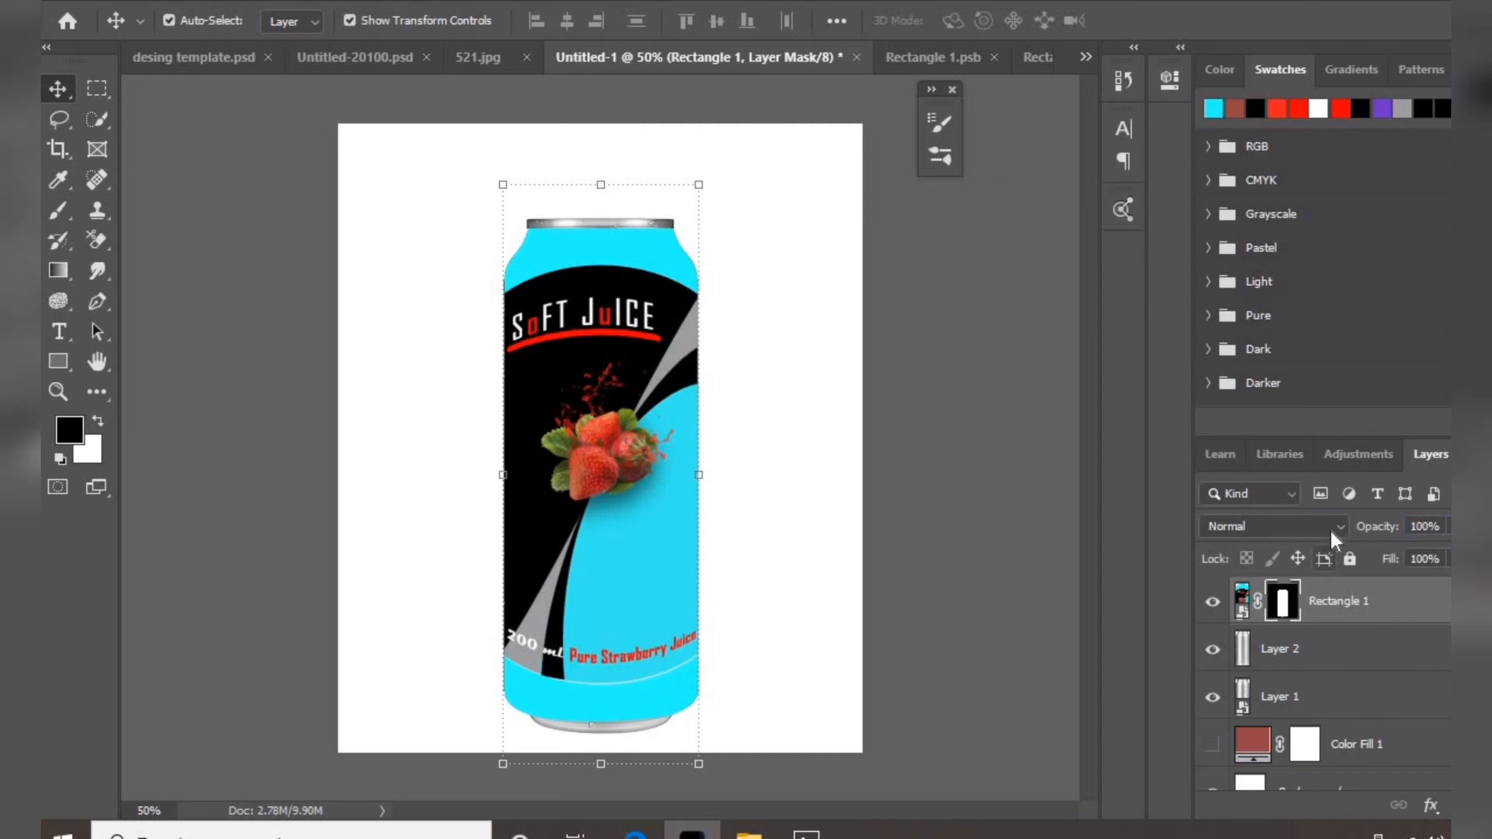
- Set the label layer's blend mode to Linear Burn and use Levels to reduce its mask's white output level to 188
left_click(1332, 532)
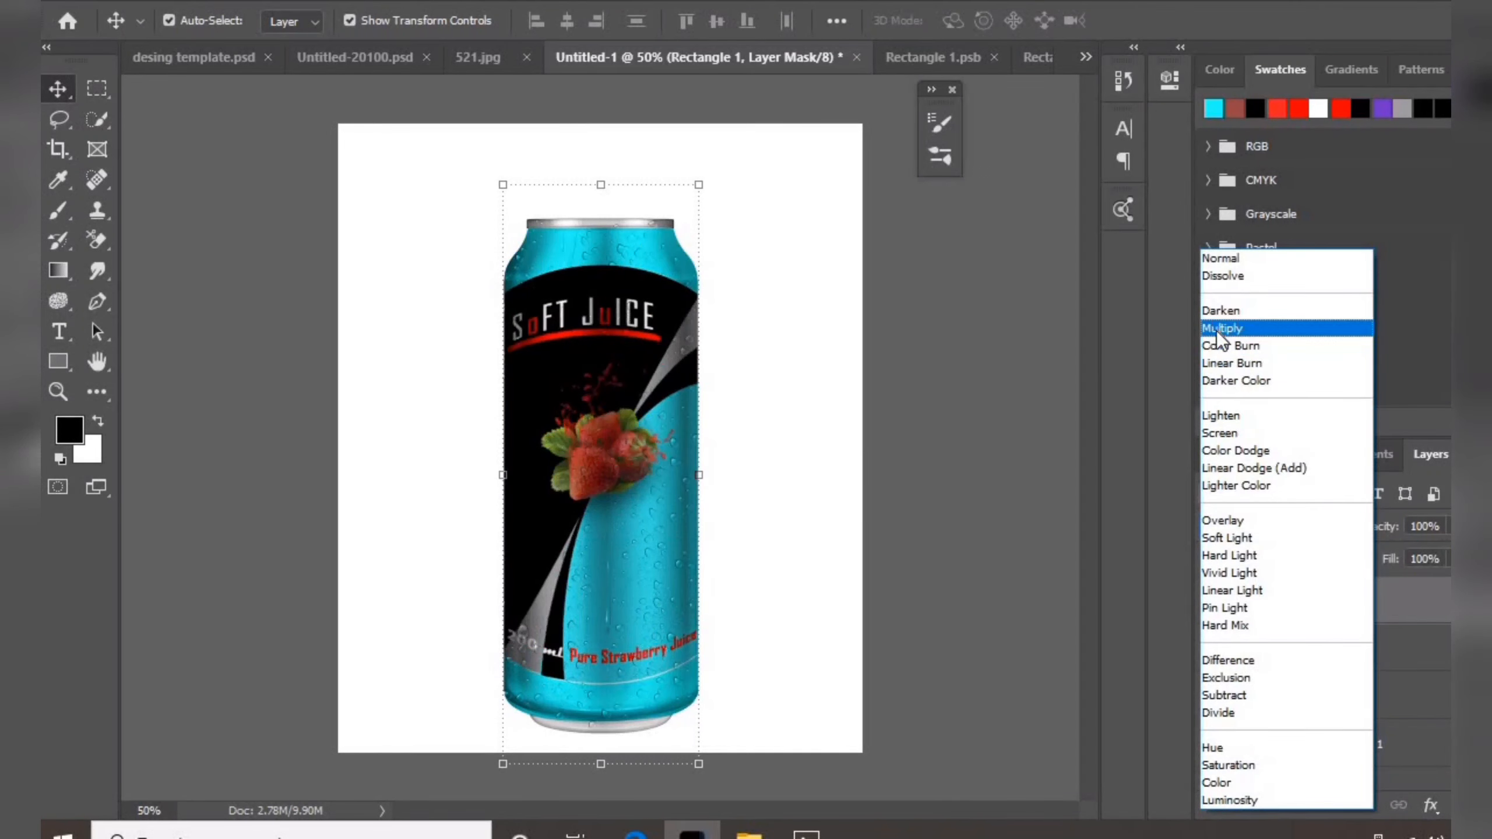
left_click(1216, 363)
key("ctrl+l")
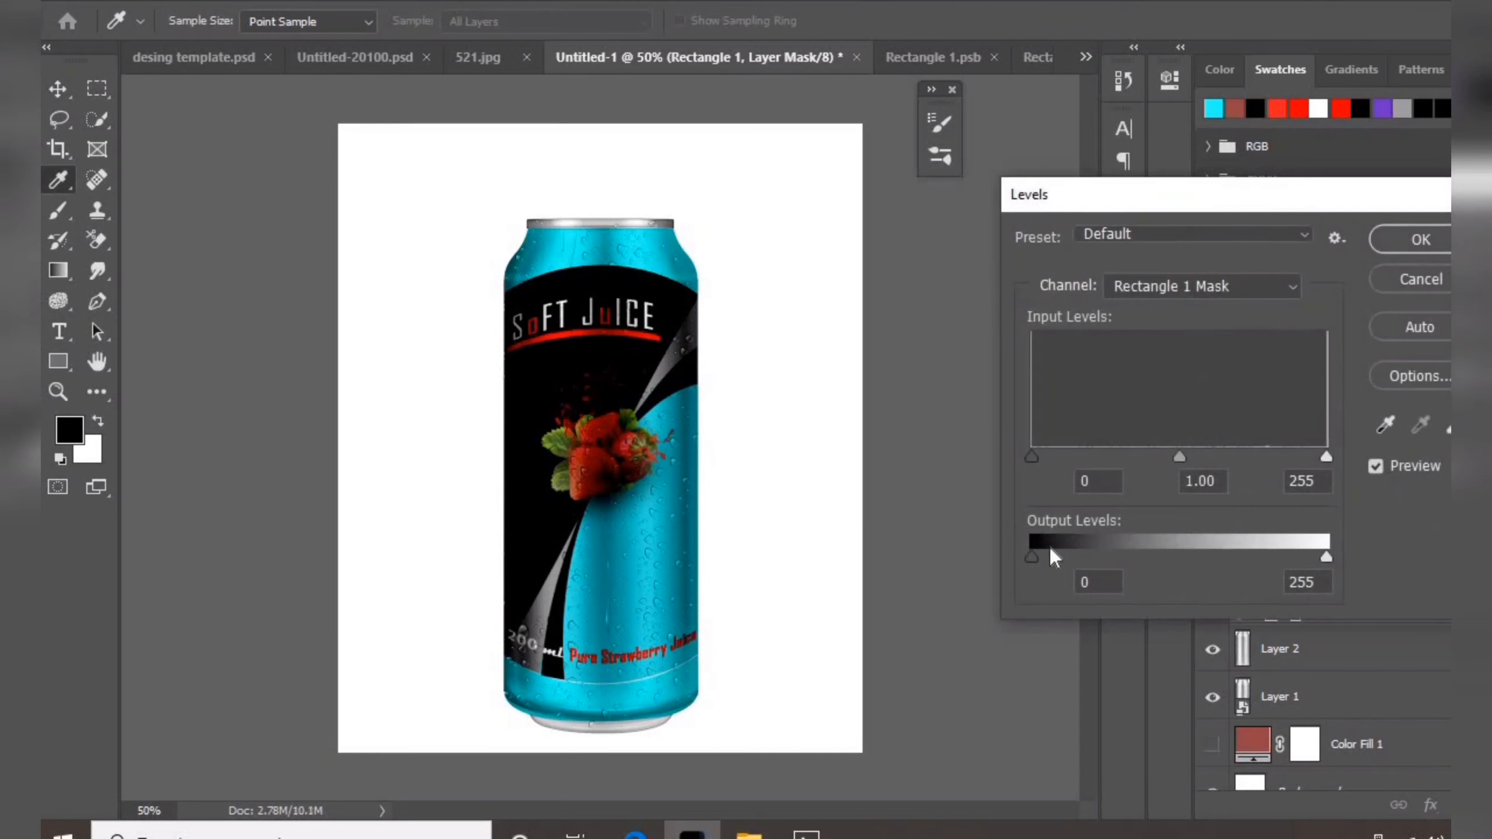
left_click_drag(1035, 457, 1115, 456)
left_click(1326, 458)
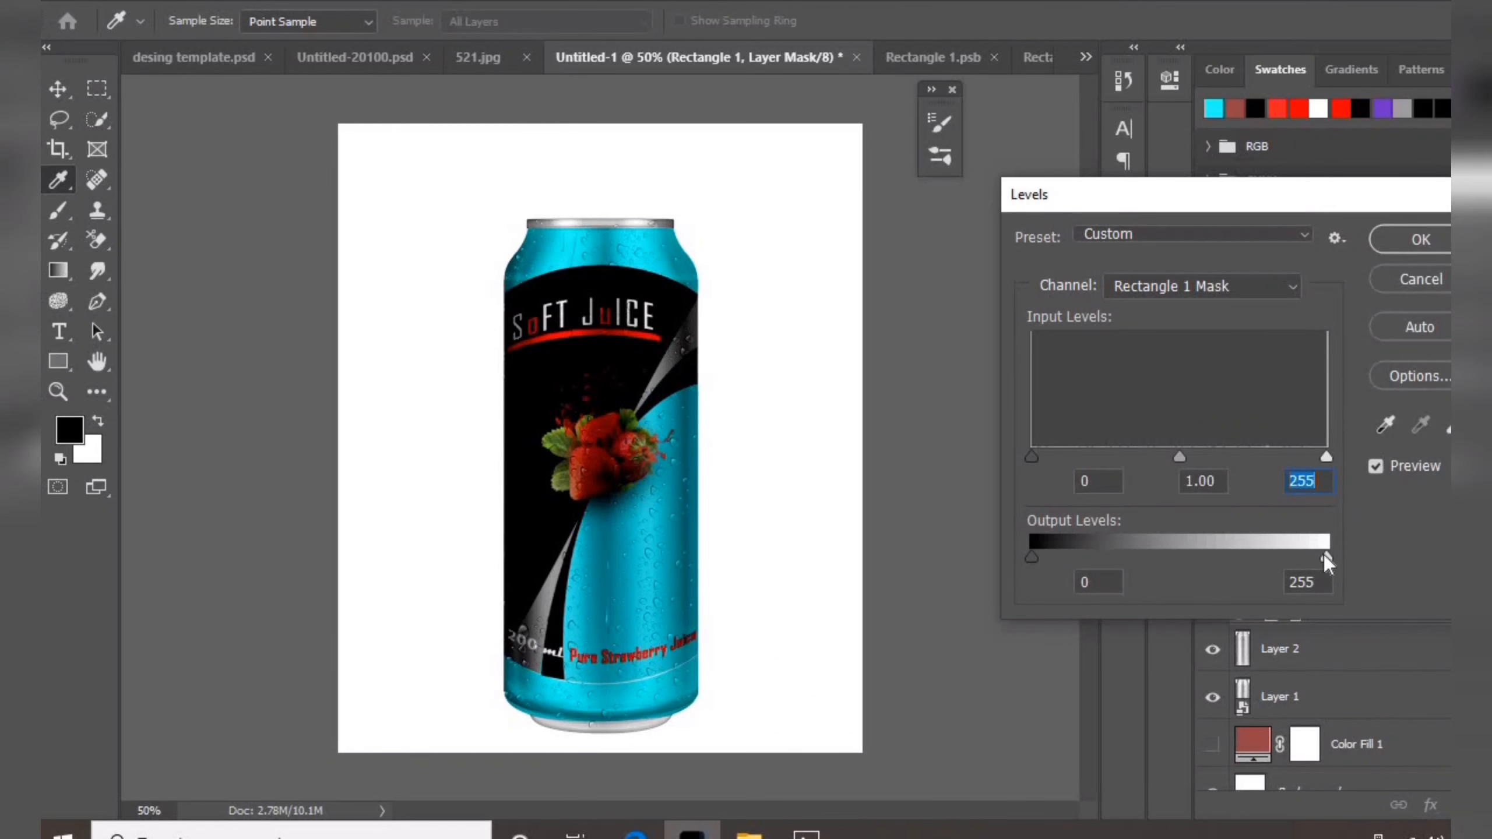
left_click_drag(1326, 556, 1246, 582)
left_click_drag(1034, 563, 1027, 564)
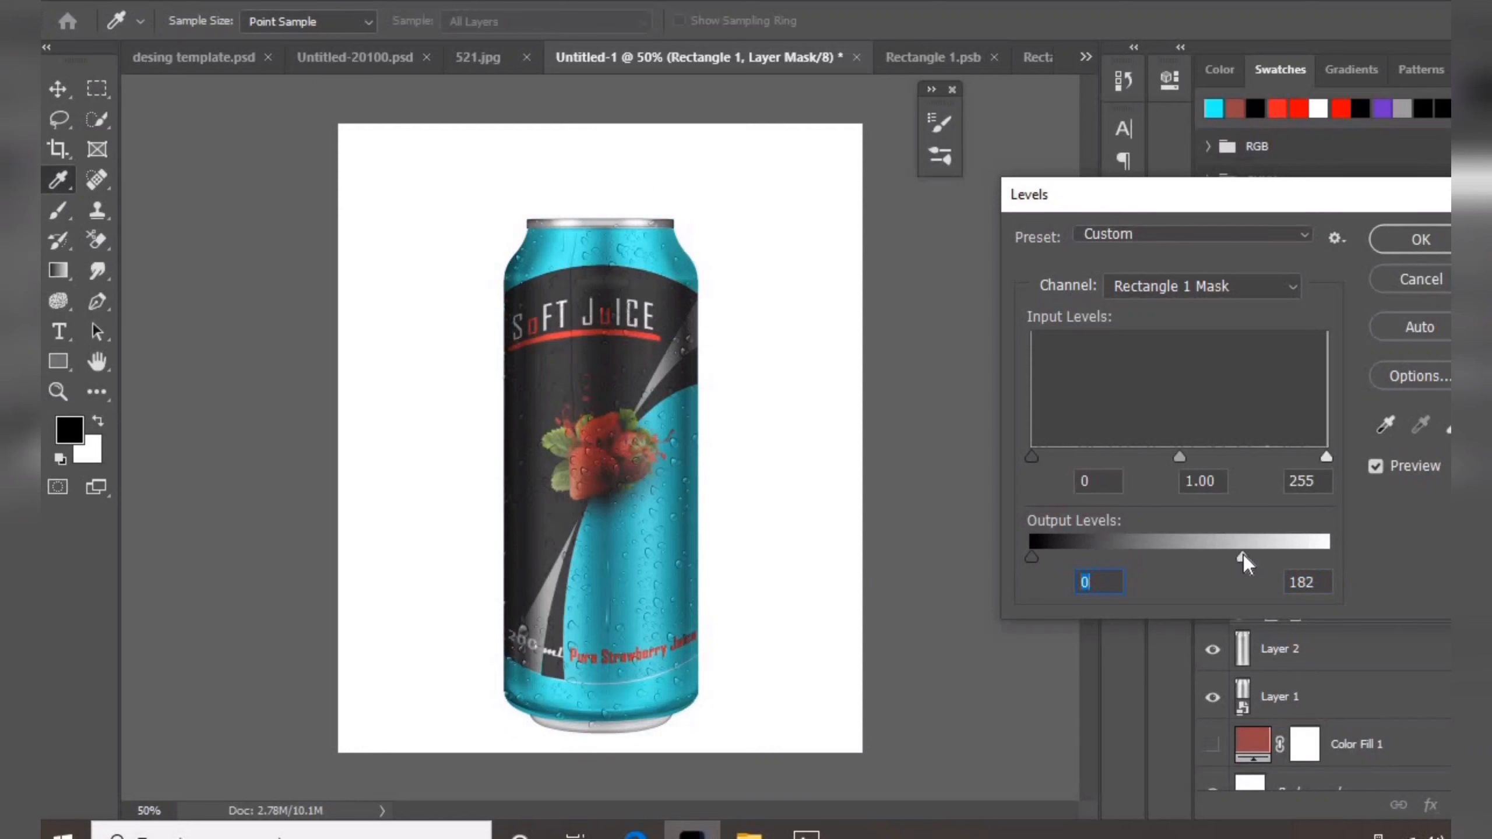
left_click_drag(1244, 563, 1249, 565)
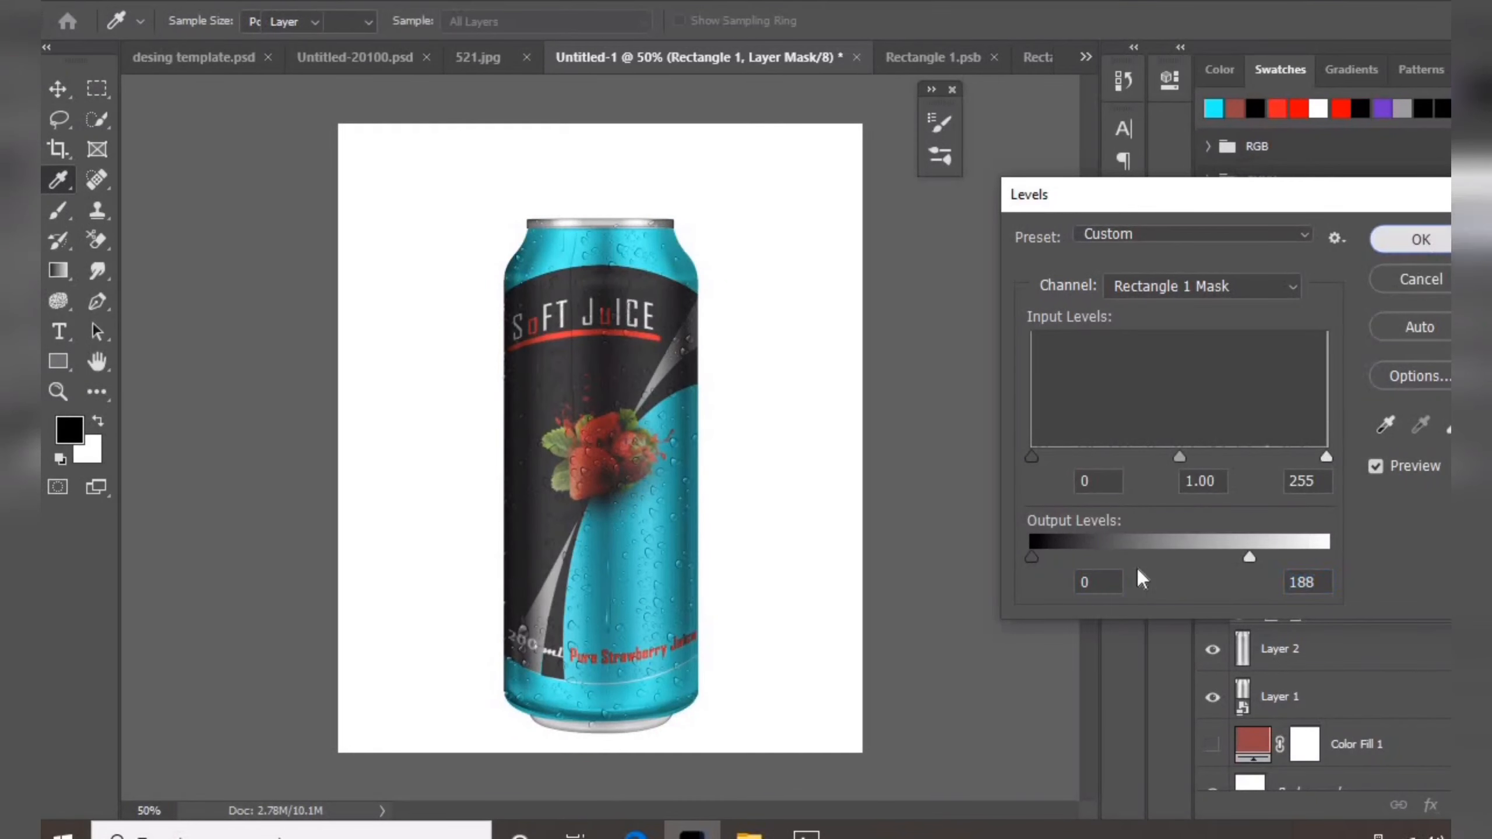
key("Return")
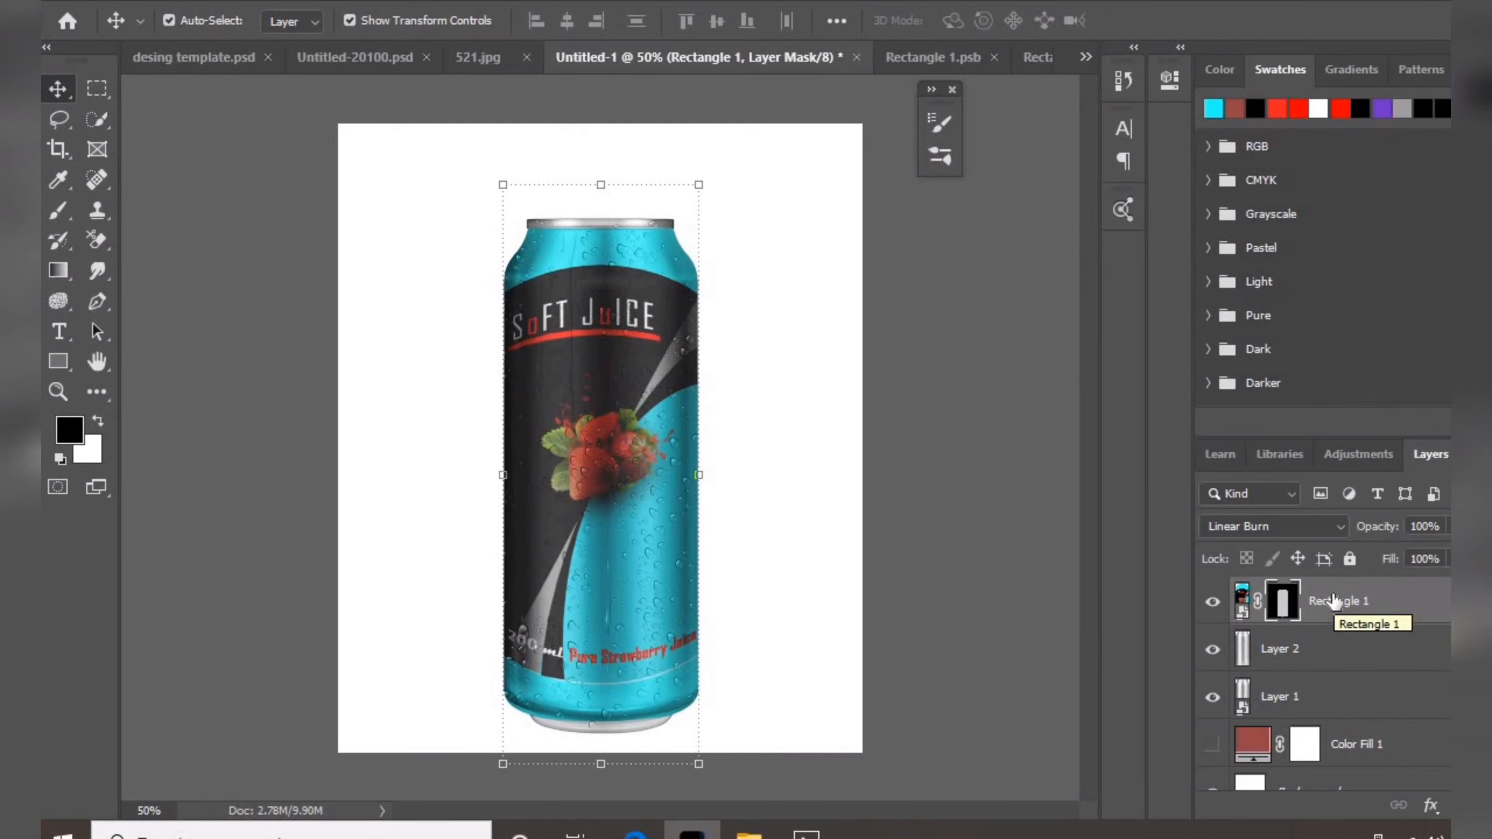
- Adjust the blending range sliders in the Rectangle 1 label layer's Blending Options and make its contents active instead of its mask
right_click(1345, 609)
left_click(1105, 8)
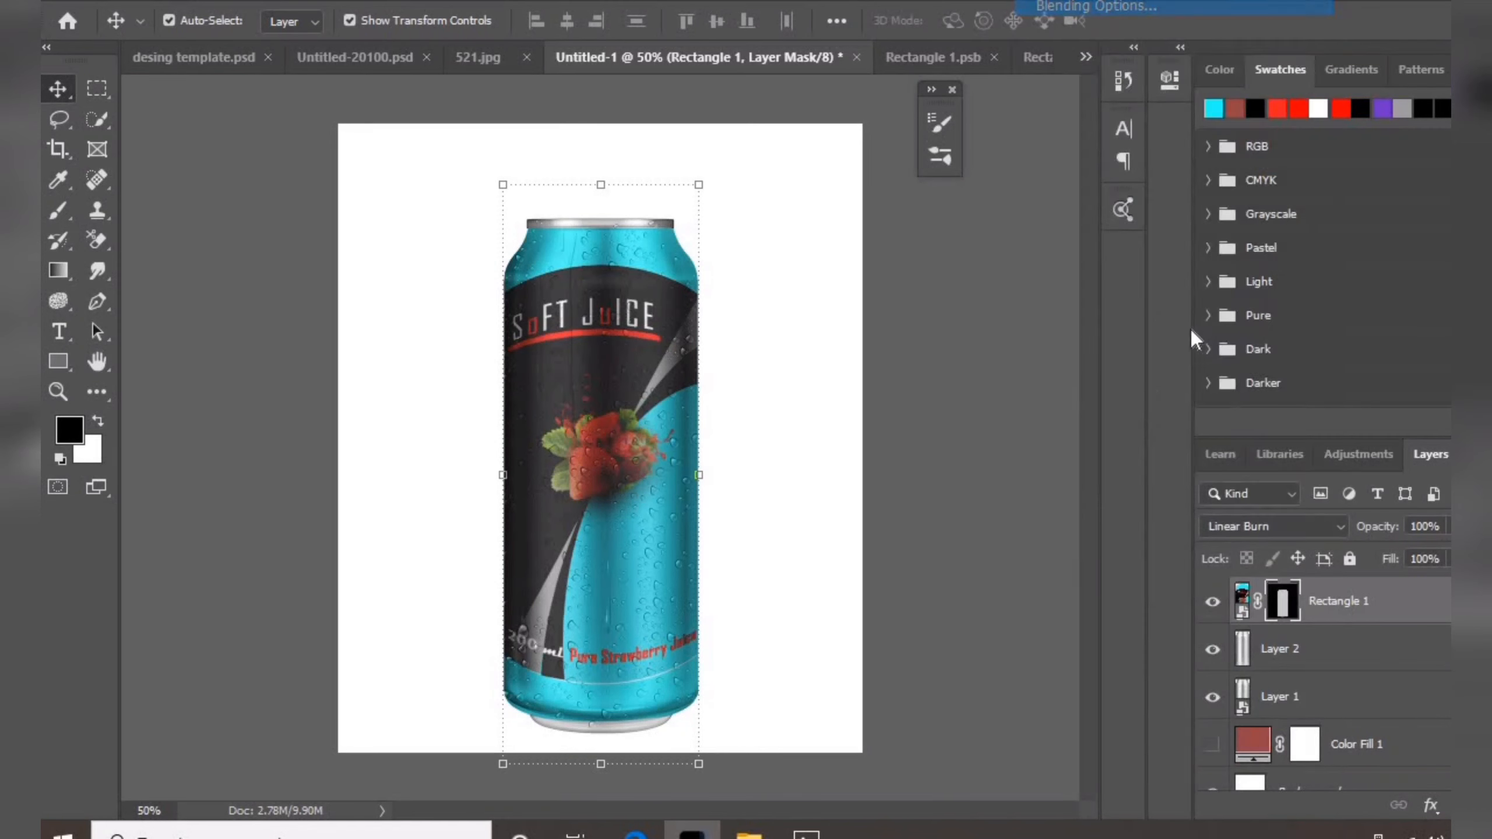
left_click_drag(1115, 506, 1166, 505)
left_click_drag(1039, 506, 1070, 506)
key("Return")
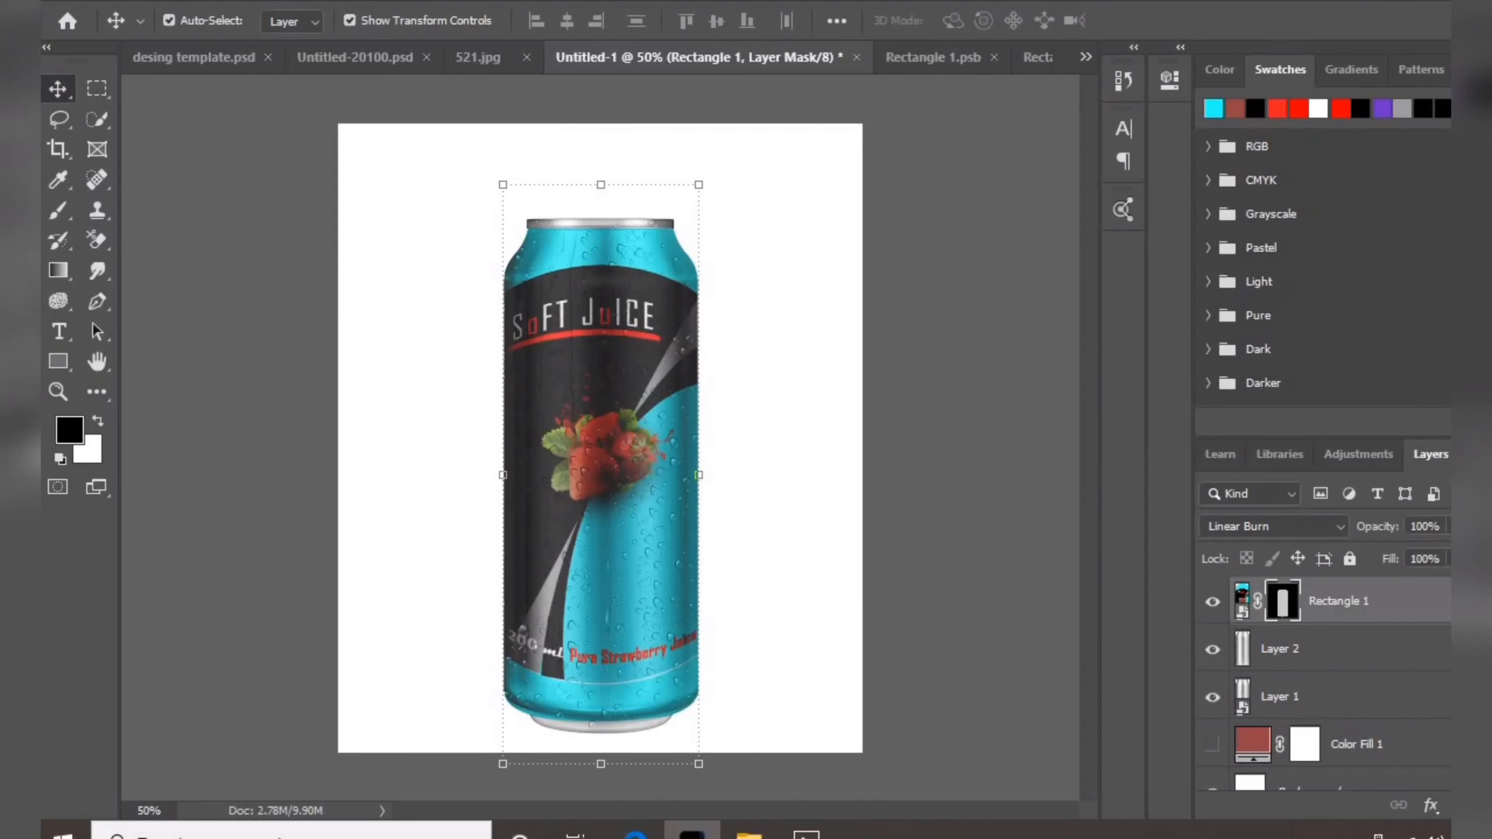
left_click(1242, 601)
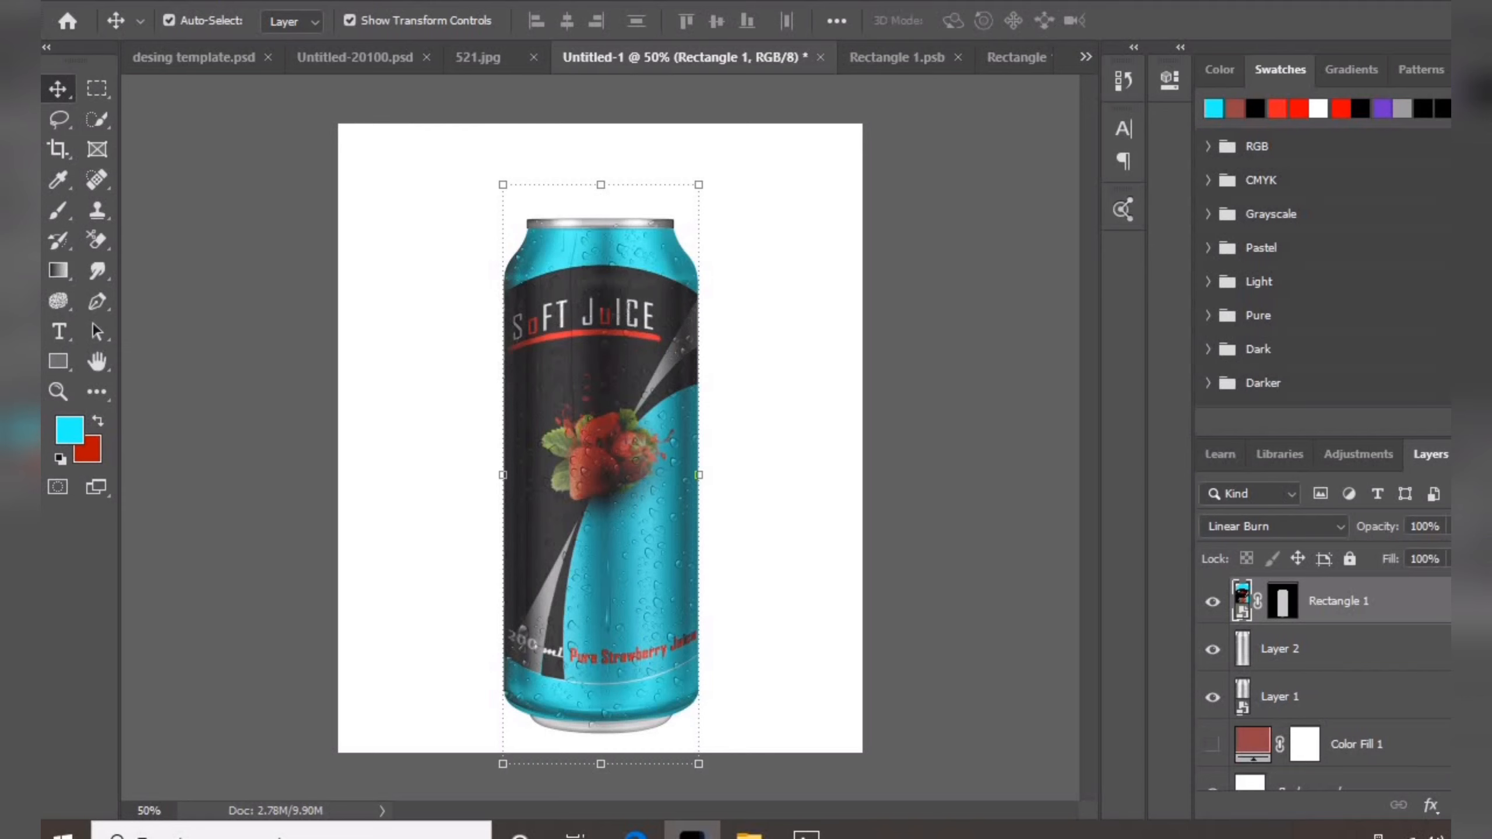
left_click(1490, 805)
left_click(1442, 393)
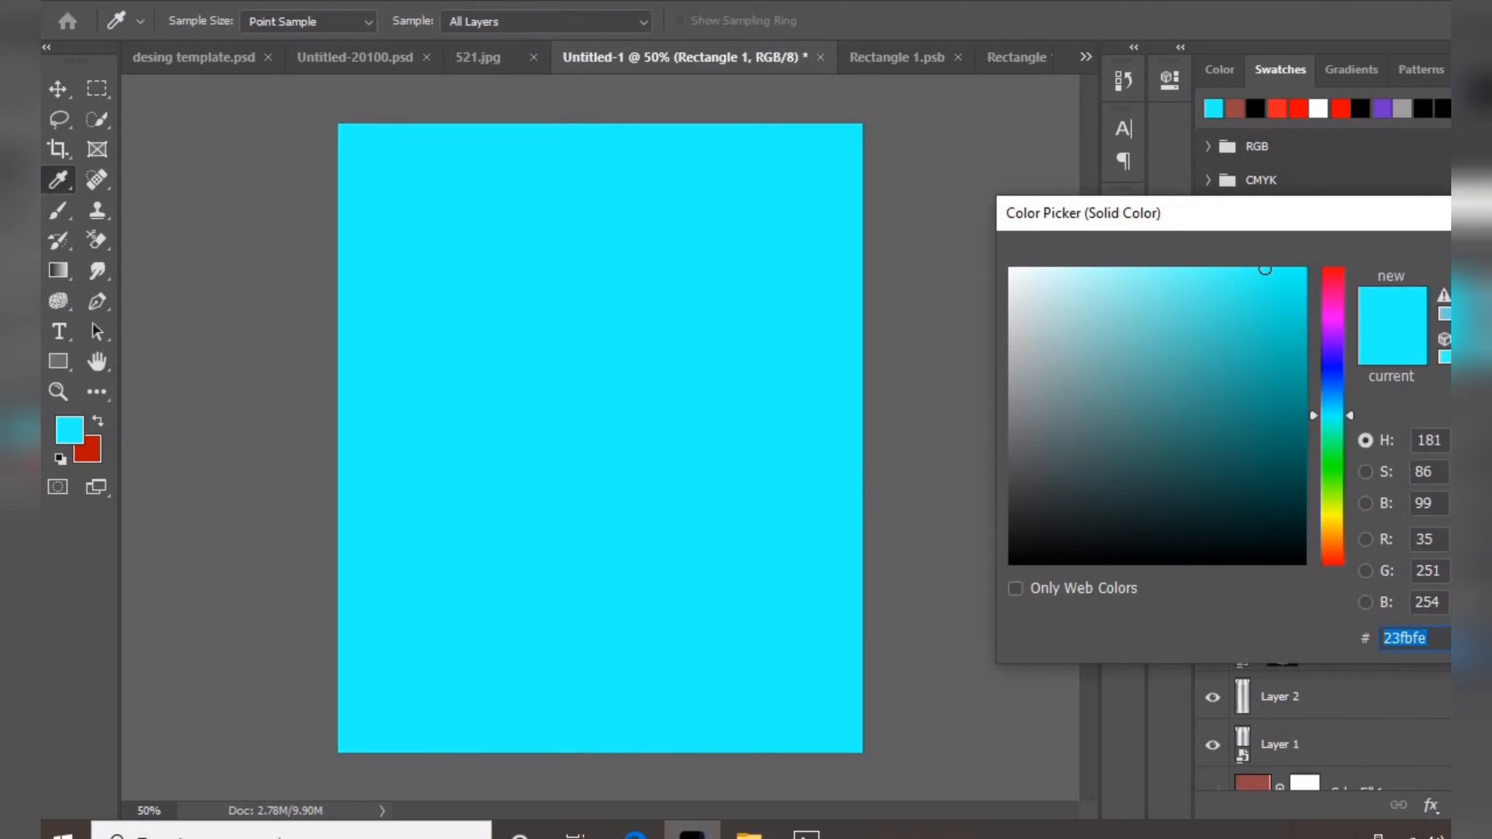
key("Escape")
- Add a gradient fill layer with the cyan-to-transparent gradient, set to Radial style and reversed
left_click(1489, 805)
left_click(1442, 417)
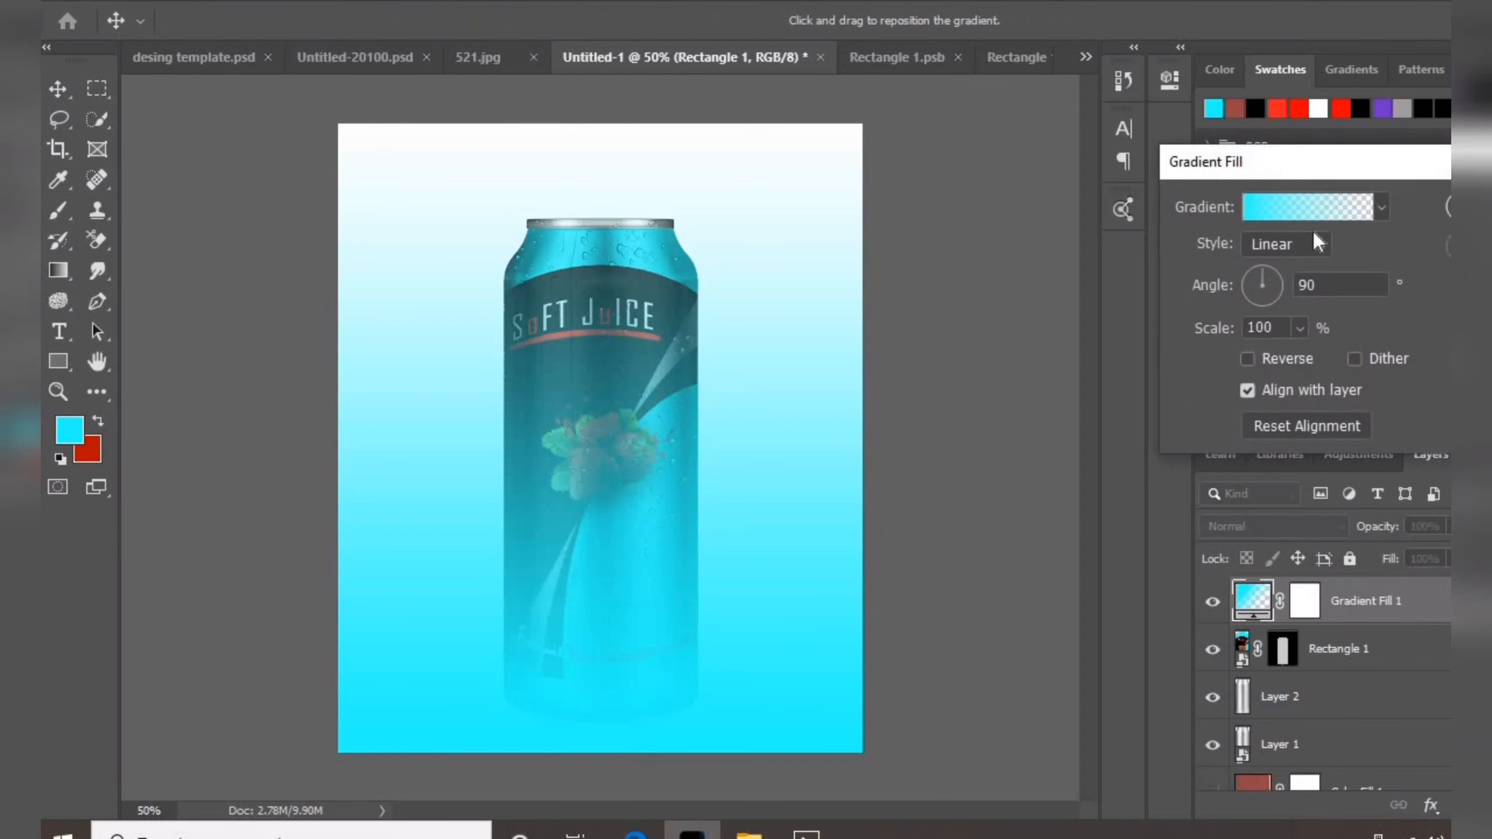
left_click(1324, 242)
left_click(1276, 285)
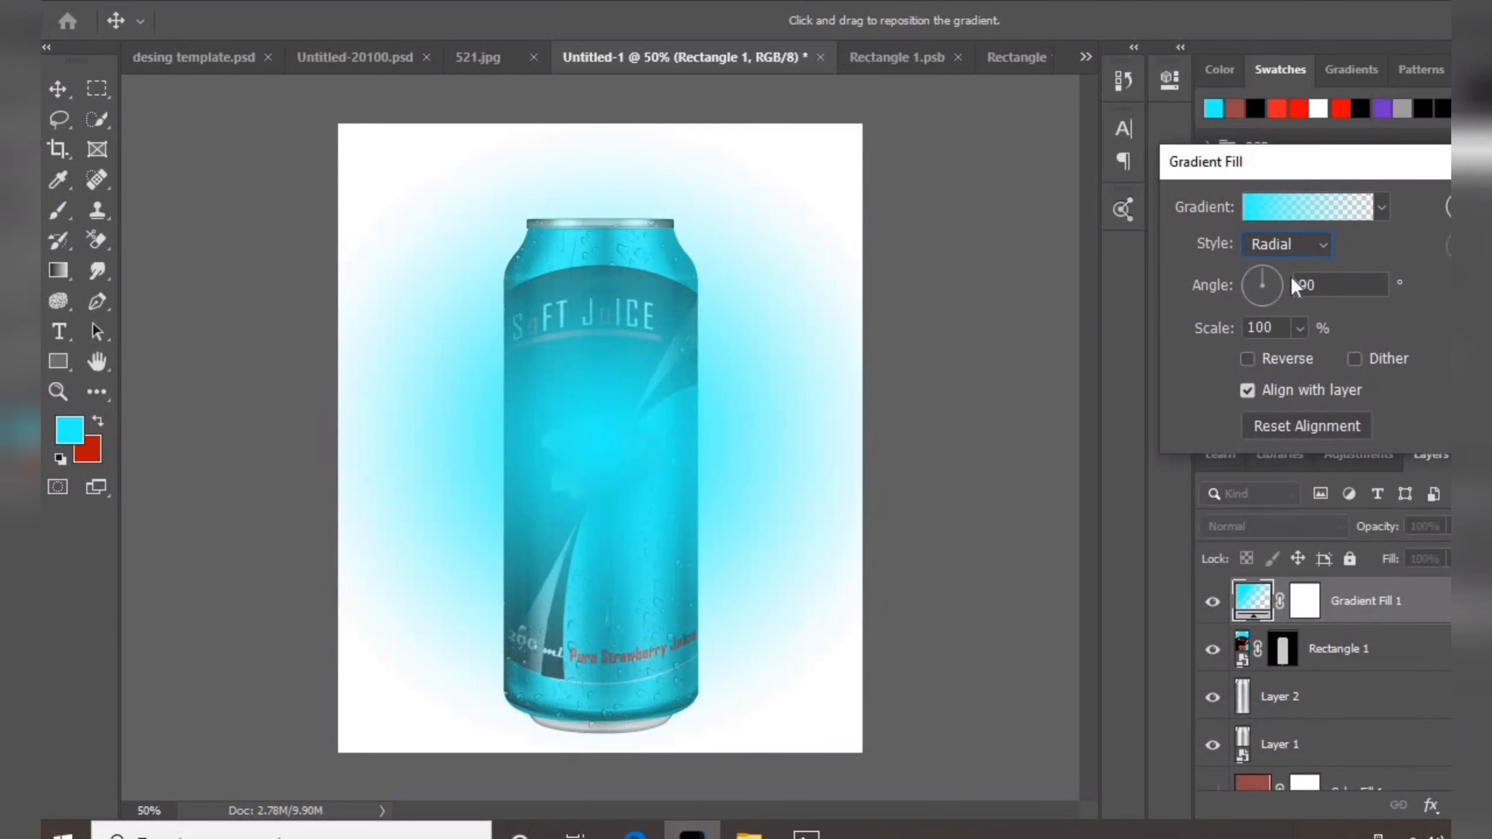
left_click(1245, 359)
- Recolour the gradient's end stop at the 100% location to a neutral mid grey
left_click(1310, 210)
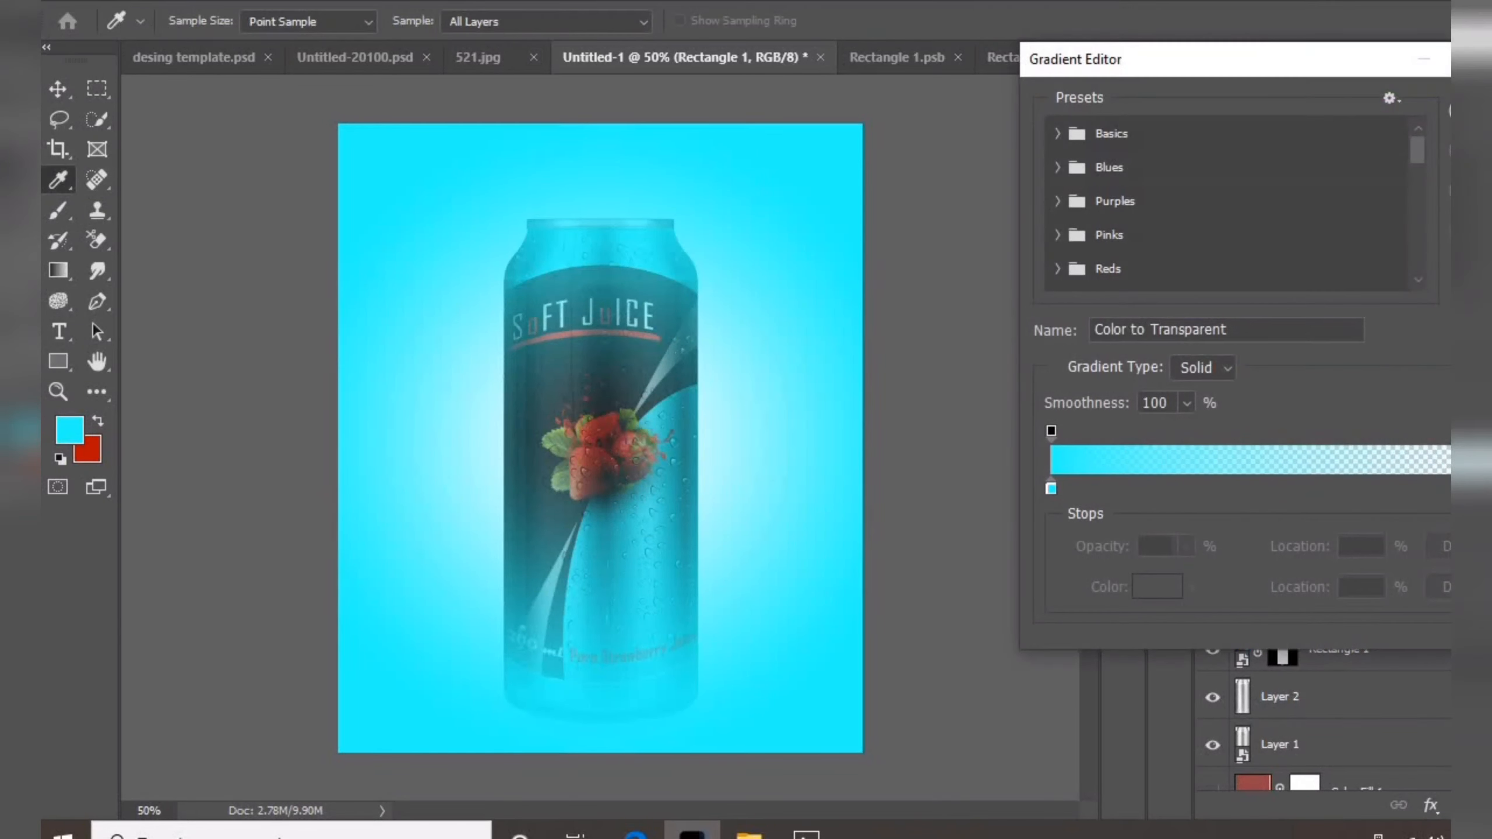
left_click(1489, 488)
left_click(1166, 592)
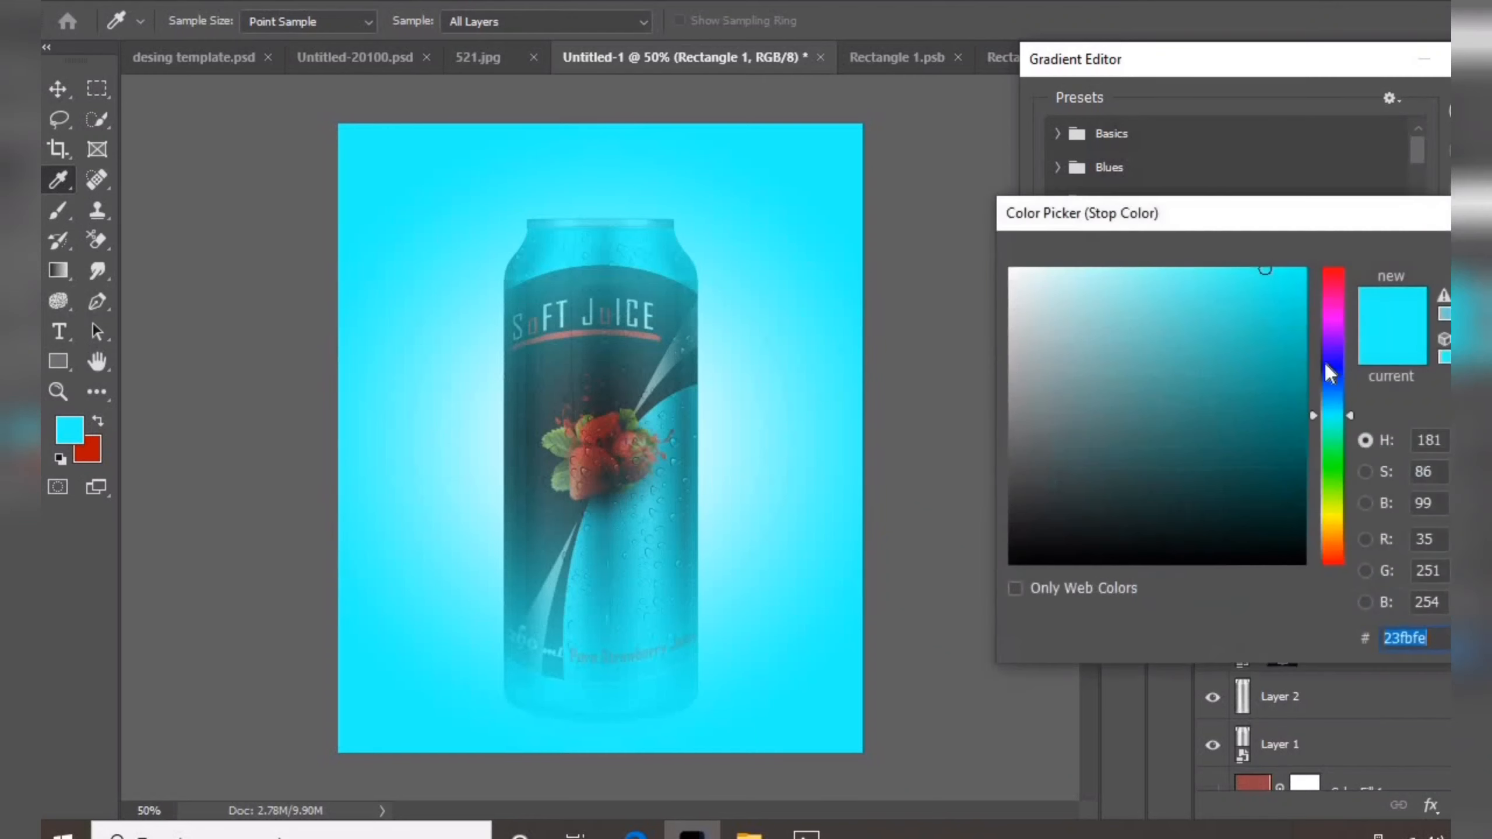
left_click(598, 454)
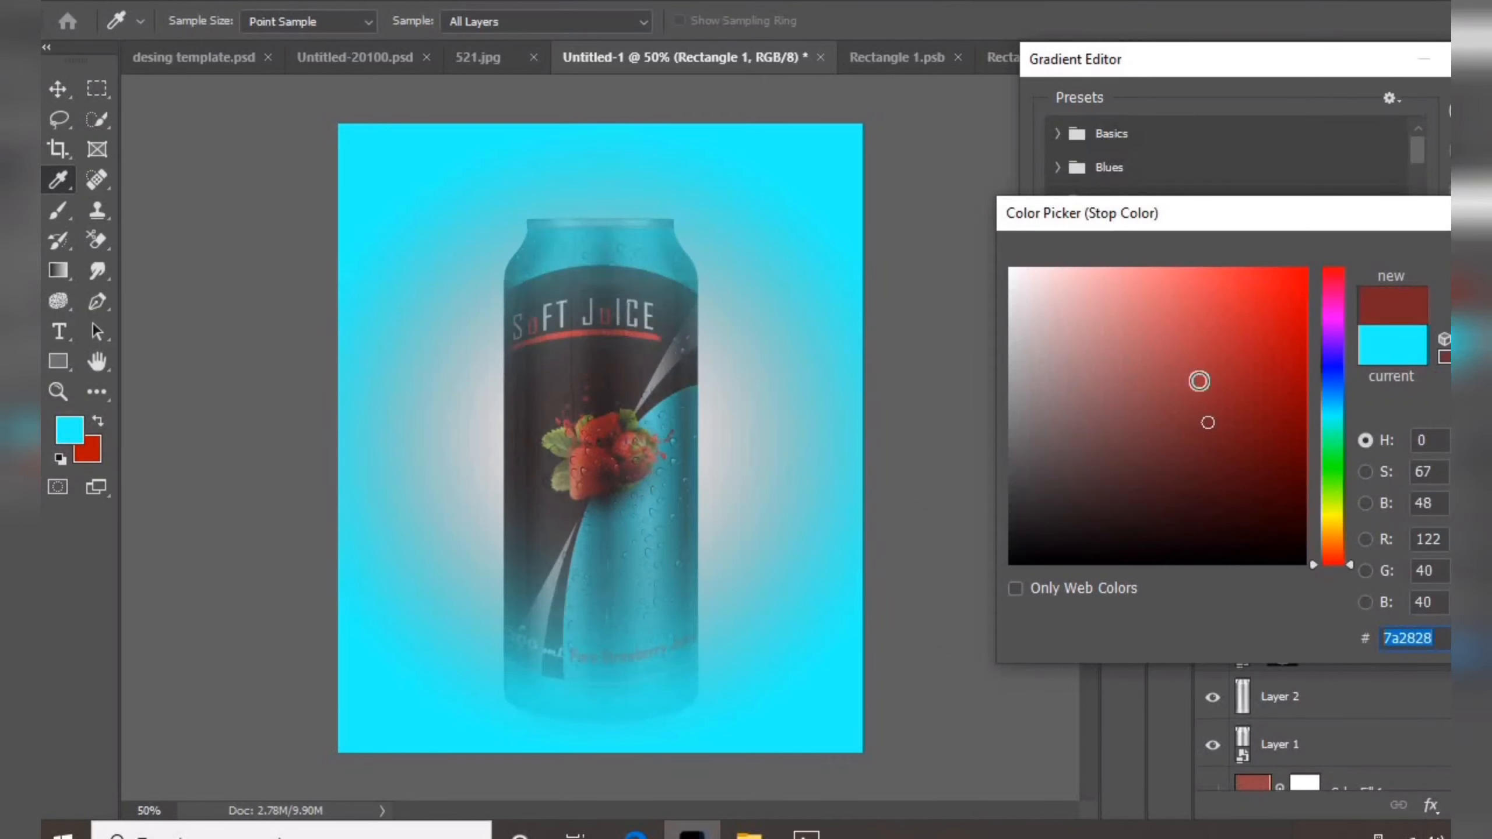
left_click(1240, 287)
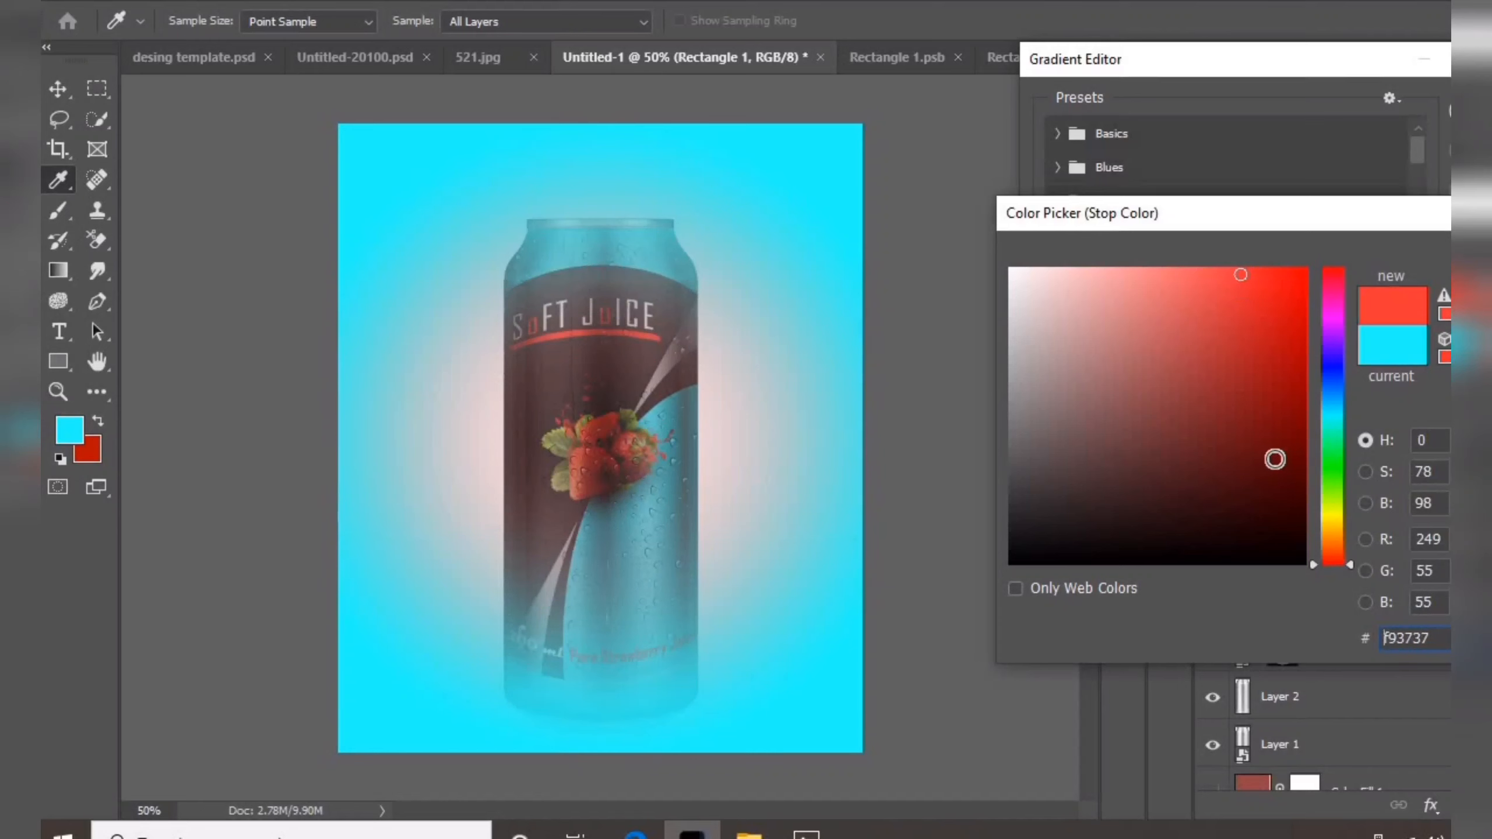
mouse_move(1251, 278)
left_mouse_down()
mouse_move(1316, 270)
mouse_move(1209, 293)
mouse_move(1206, 268)
mouse_move(1244, 271)
left_mouse_up()
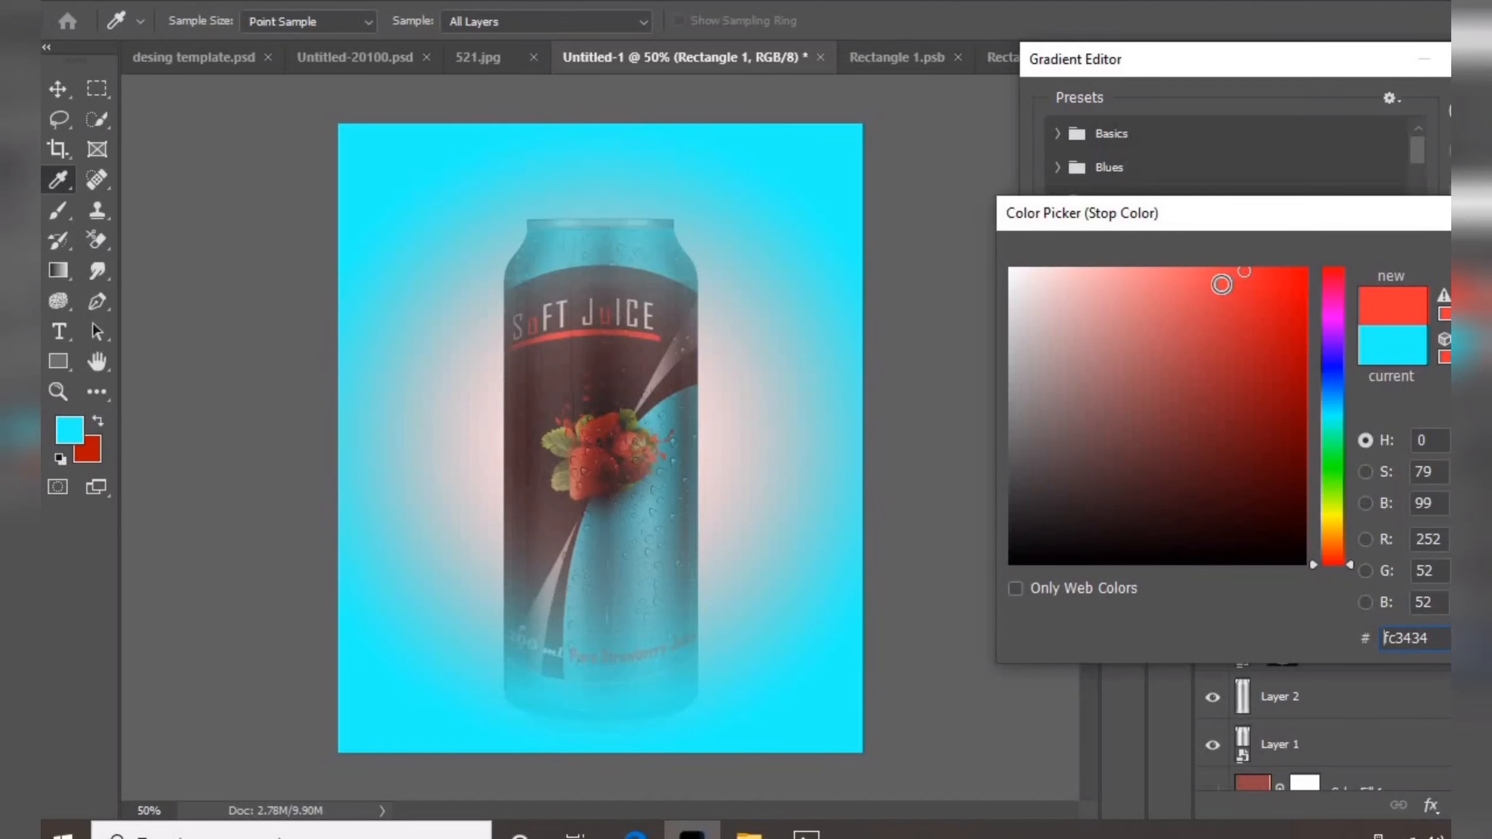
mouse_move(1029, 297)
left_mouse_down()
mouse_move(1009, 296)
mouse_move(1007, 355)
mouse_move(1005, 315)
left_mouse_up()
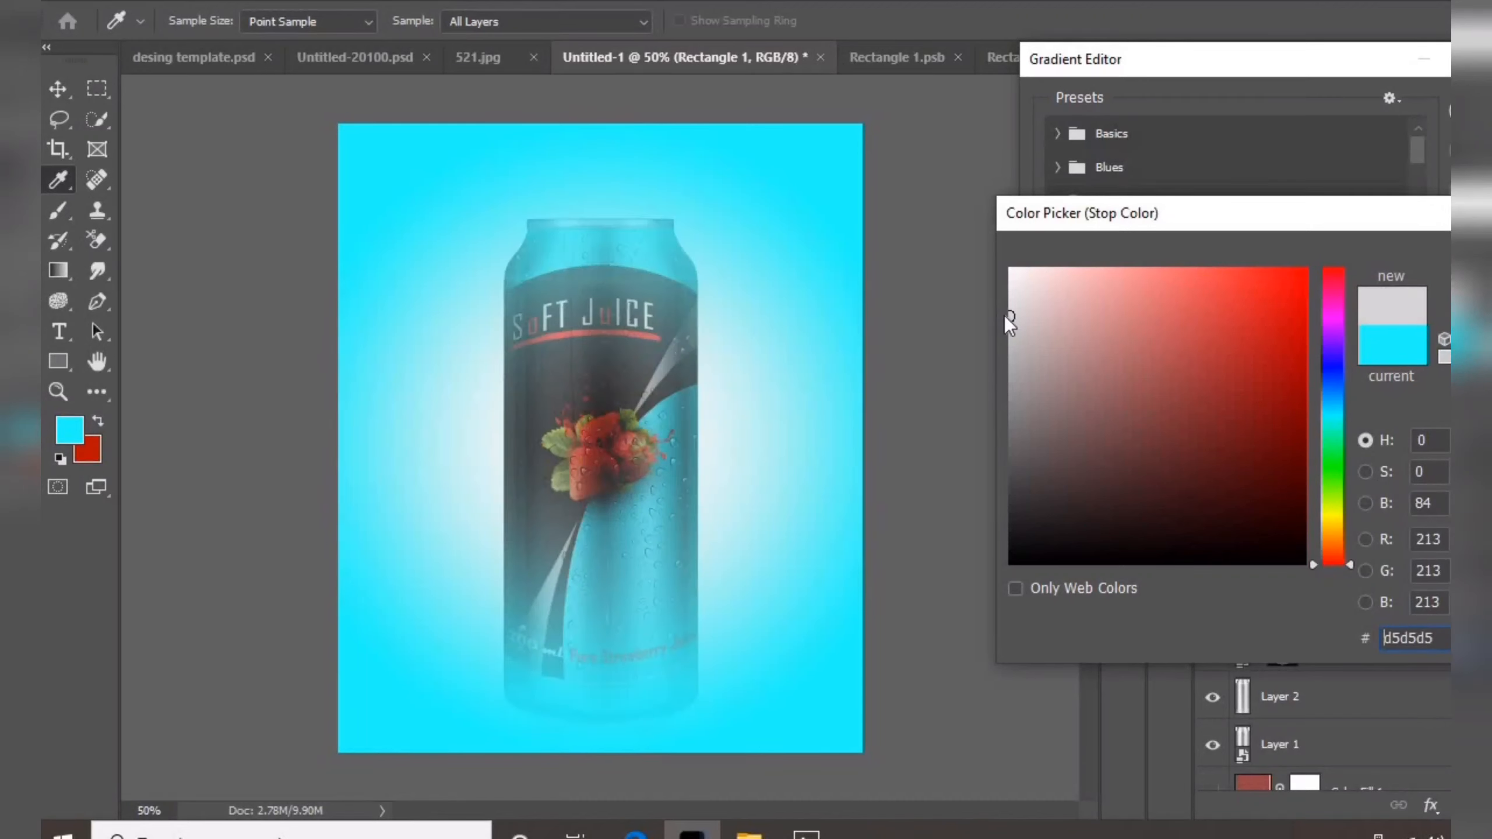
left_click(1032, 347)
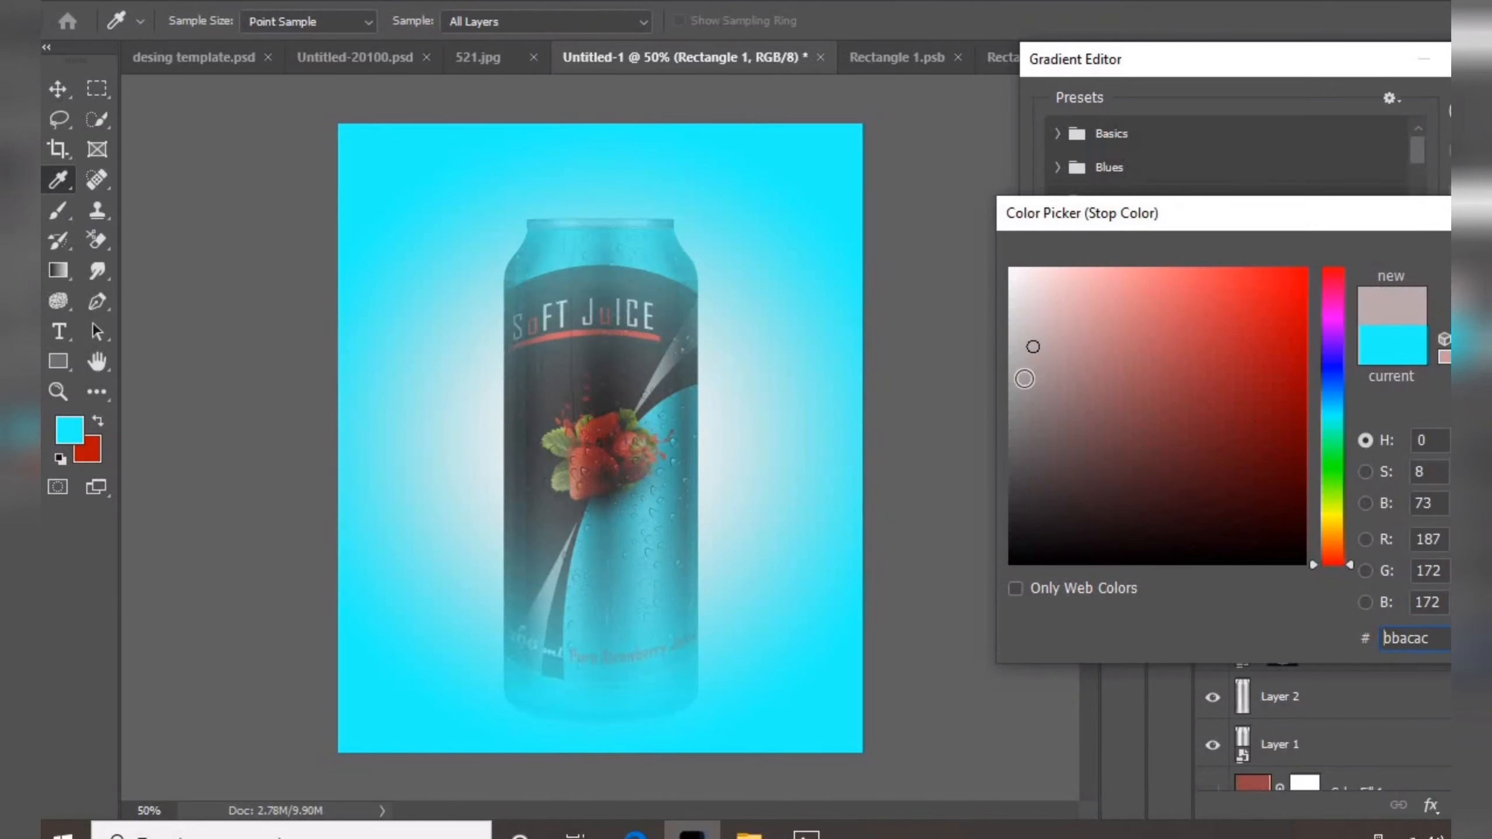
left_click_drag(1024, 378, 1013, 373)
key("Return")
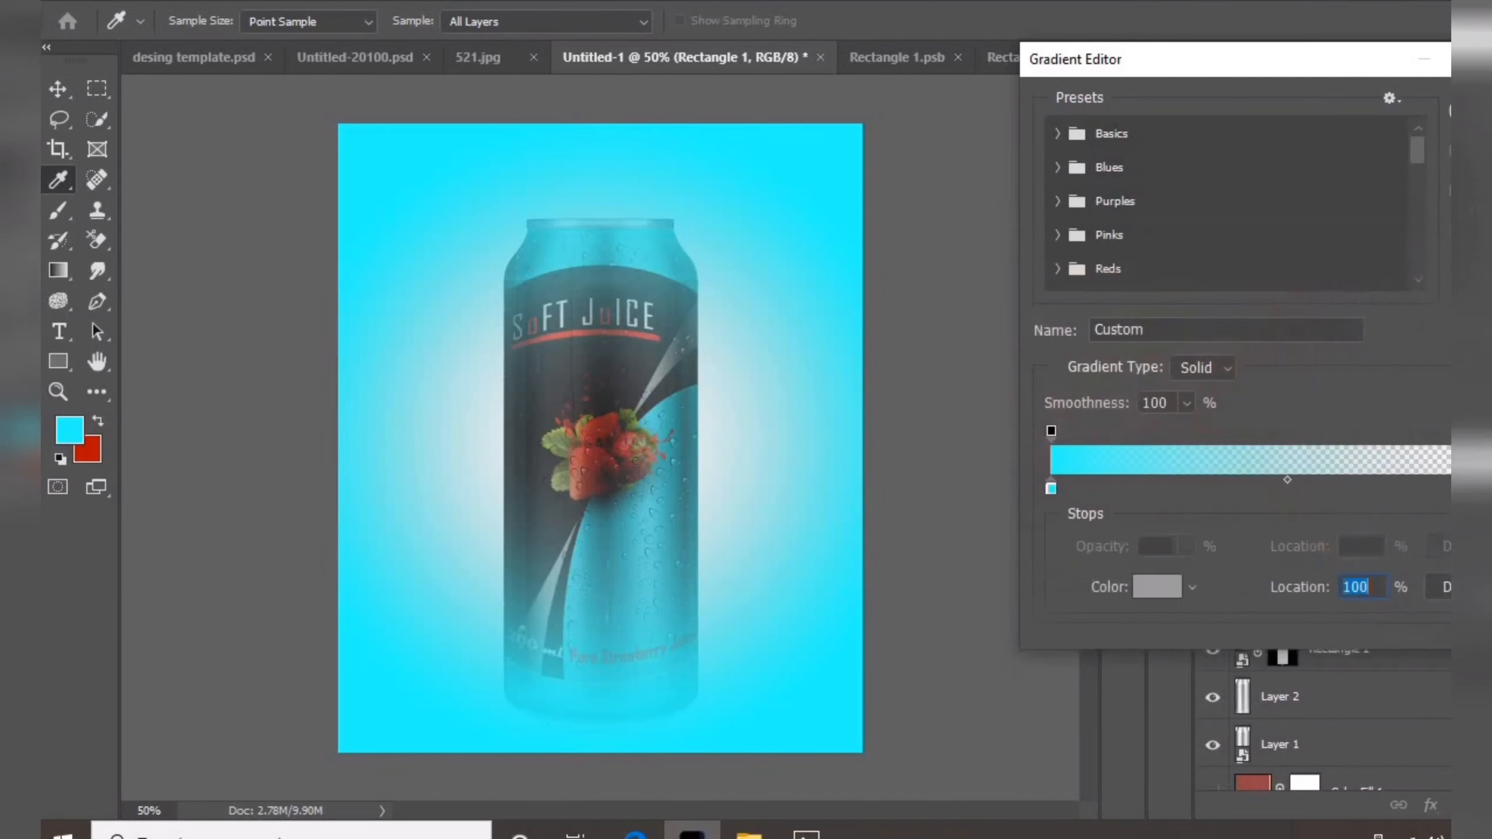
- Accept the gradient fill and move its layer directly below Layer 1, behind the can
key("Return")
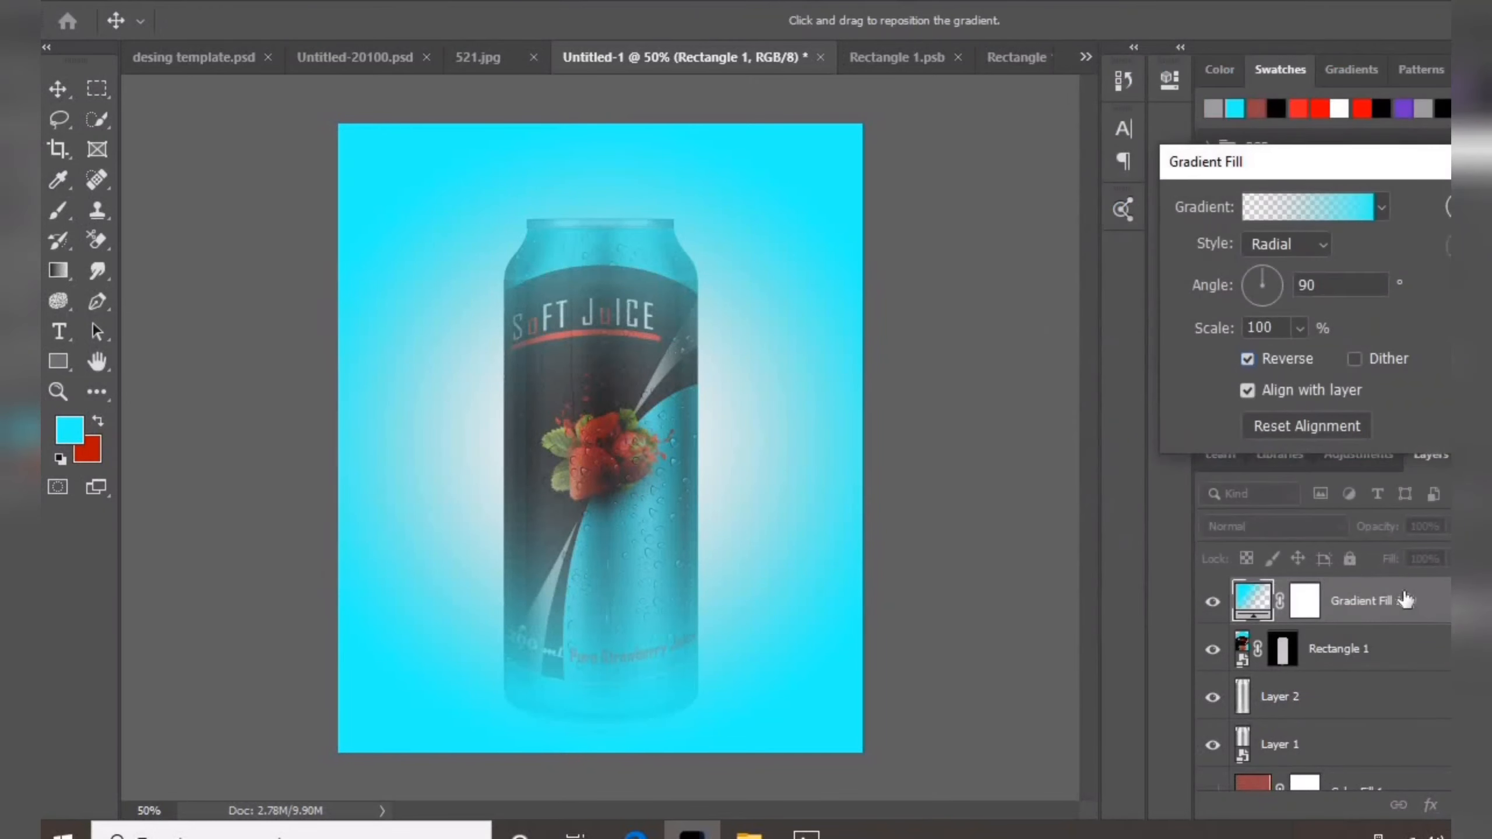
key("Return")
left_click_drag(1357, 603, 1346, 770)
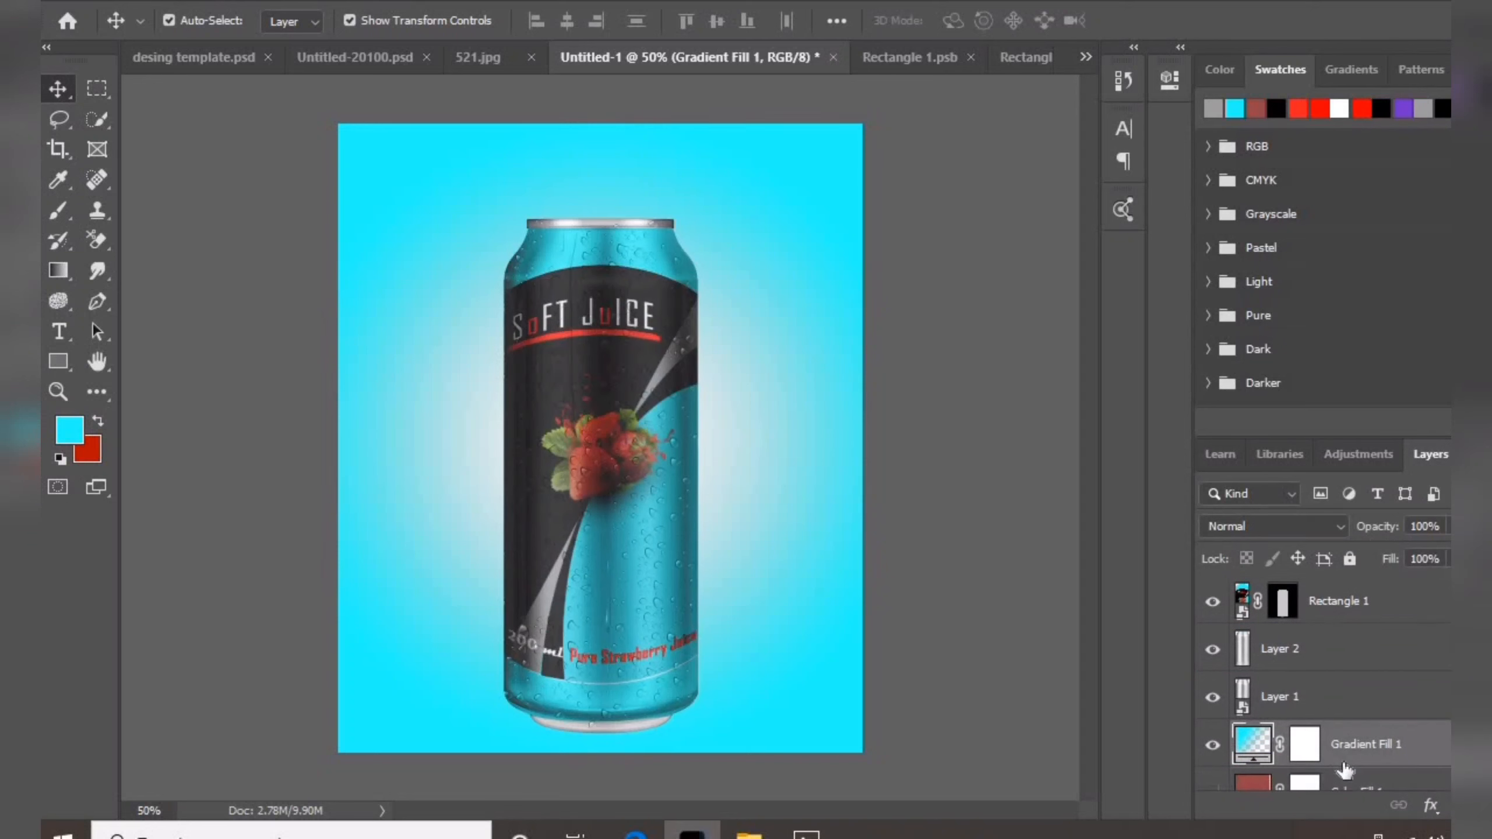
- Set the background gradient fill's scale to 133%, keeping it radial and reversed
double_click(1255, 746)
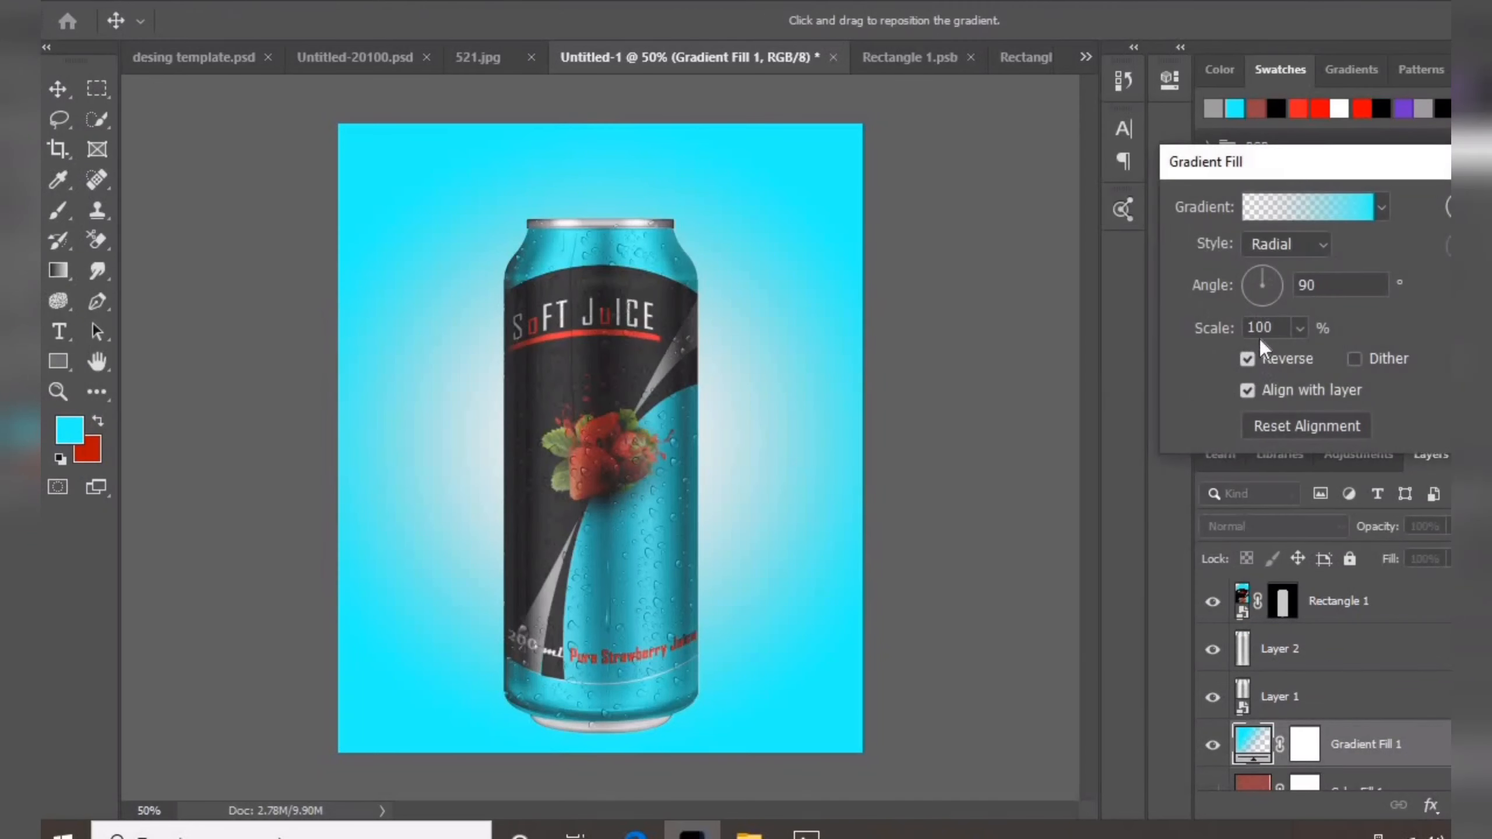
left_click(1299, 329)
left_click(1252, 364)
left_click(1252, 356)
left_click(1252, 357)
left_click(1299, 329)
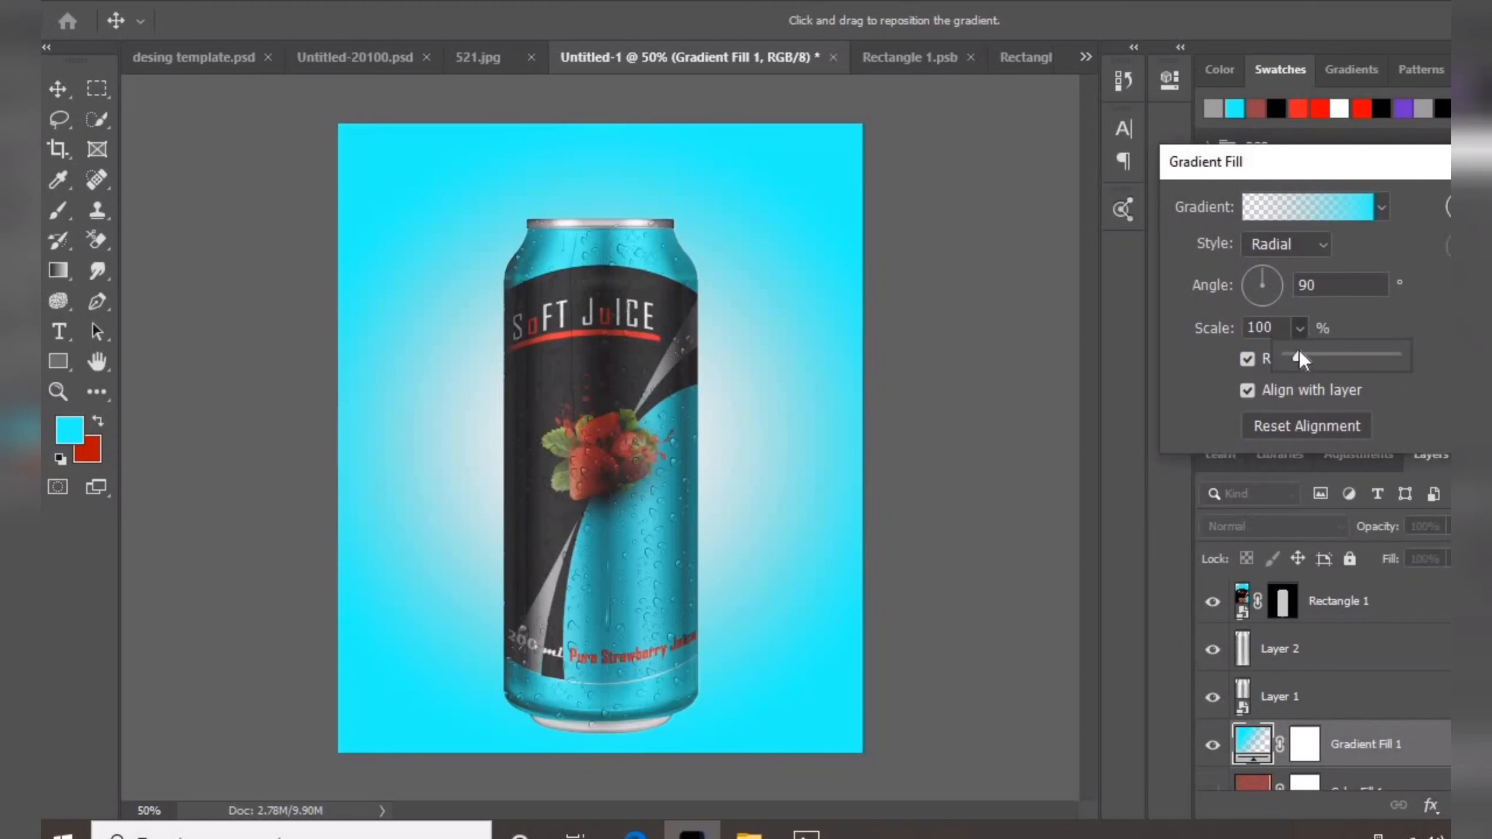
left_click_drag(1308, 353, 1310, 353)
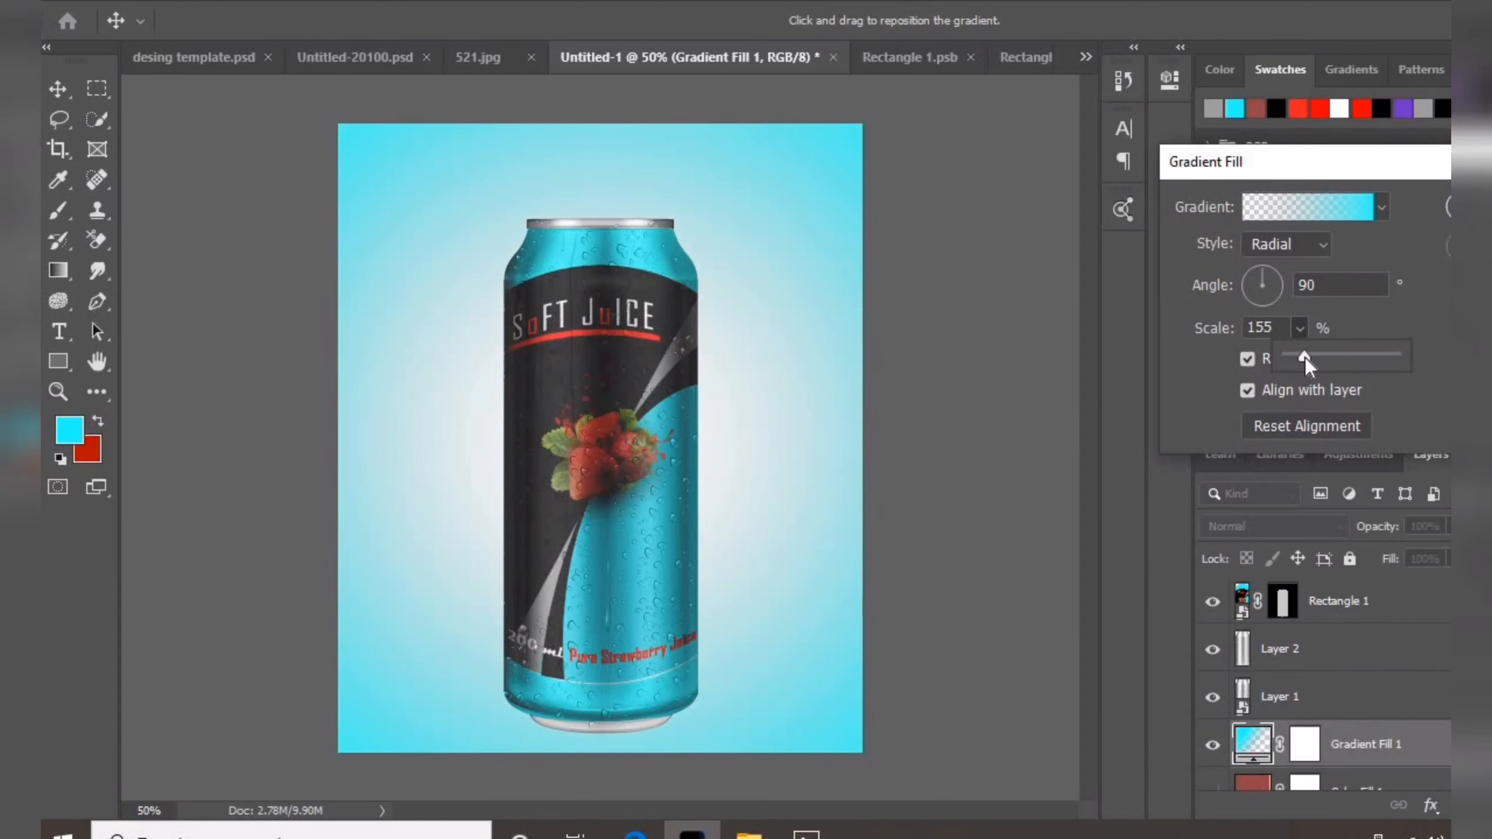
left_click(1448, 207)
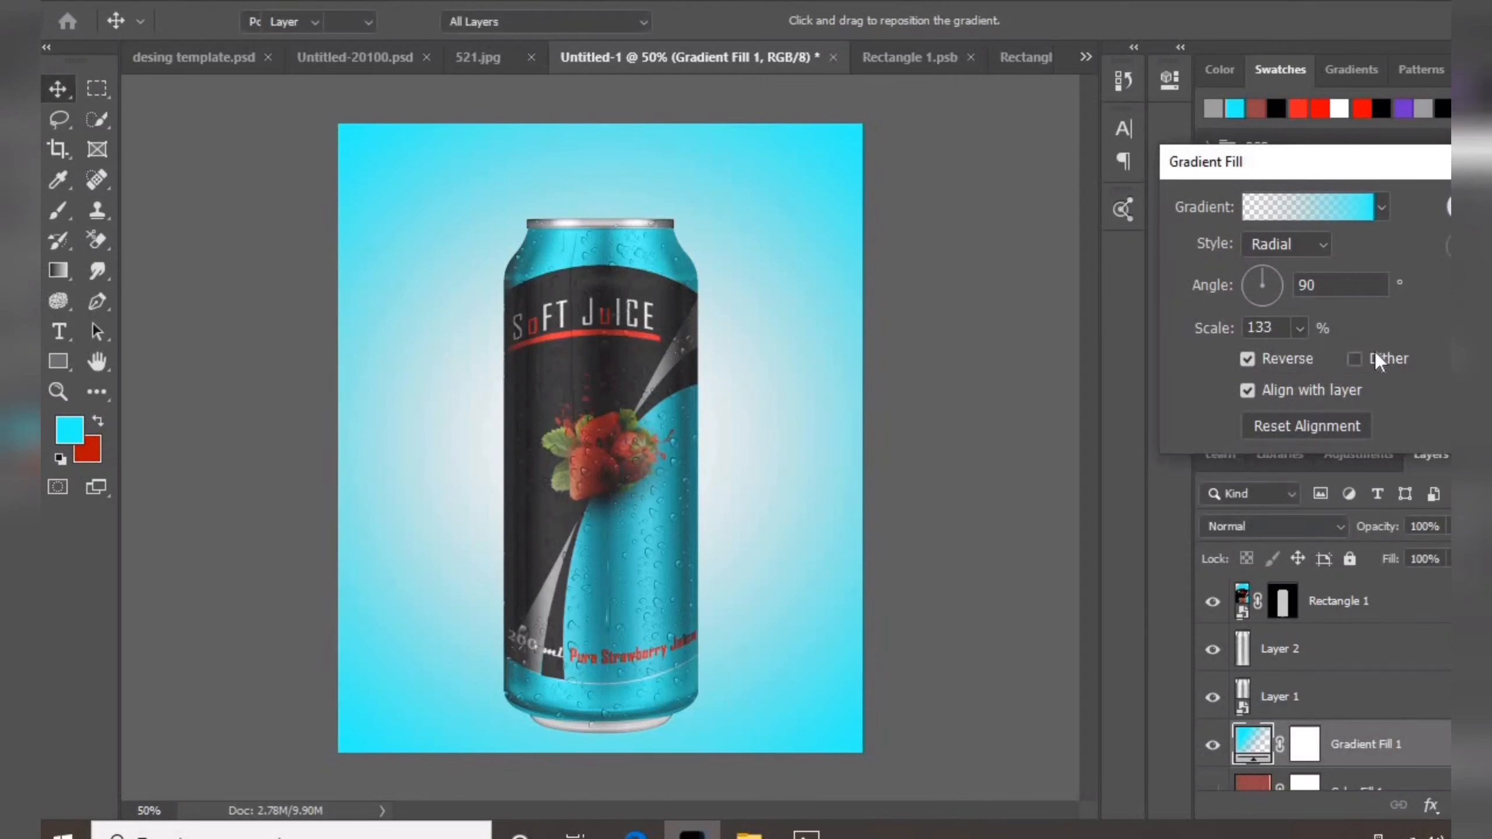
- Add a new empty layer above Rectangle 1 and set the brush's foreground colour to black (000000)
left_click(1417, 612)
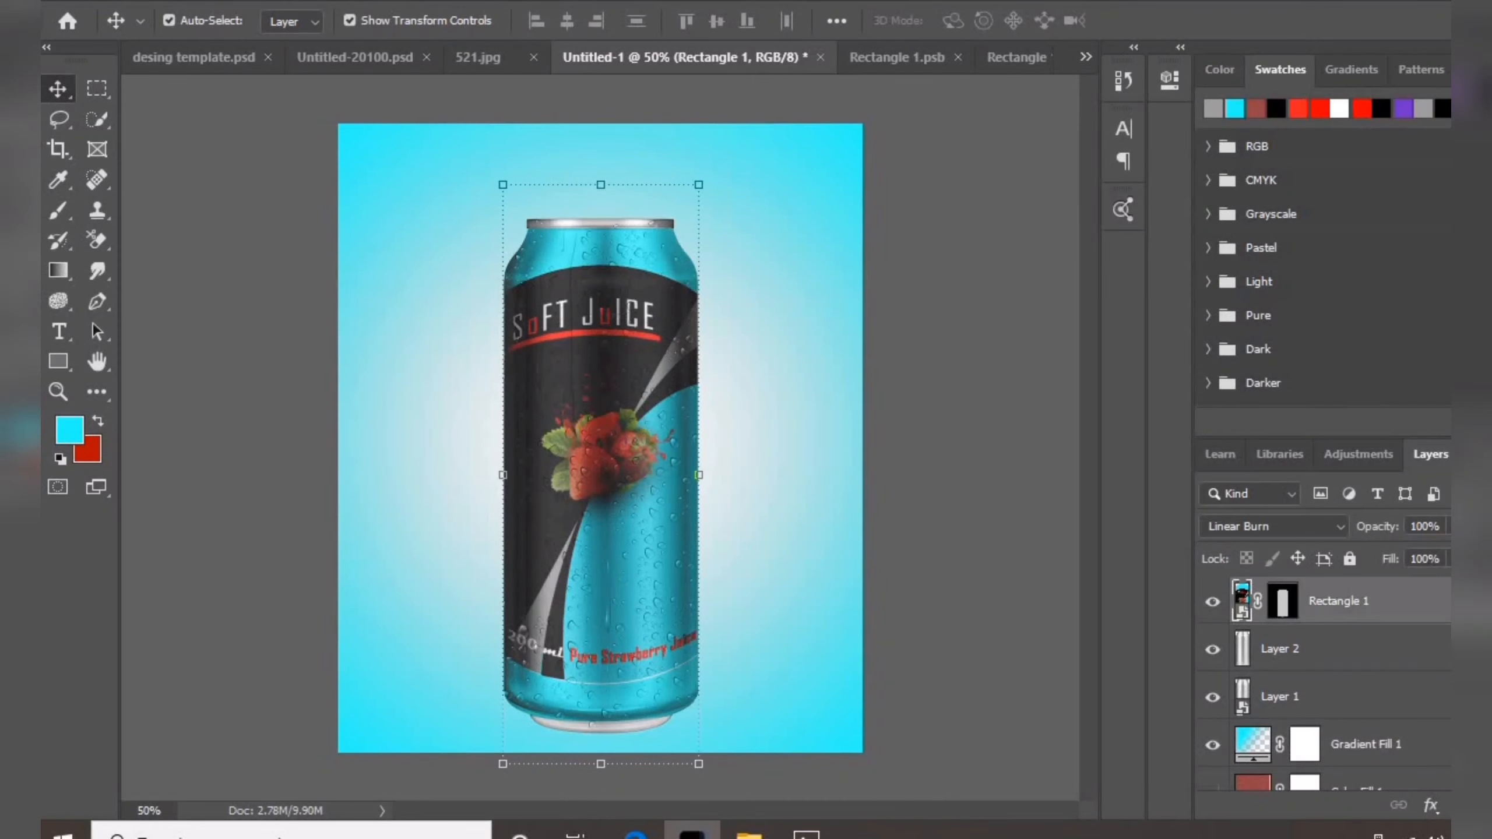
key("ctrl+shift+alt+n")
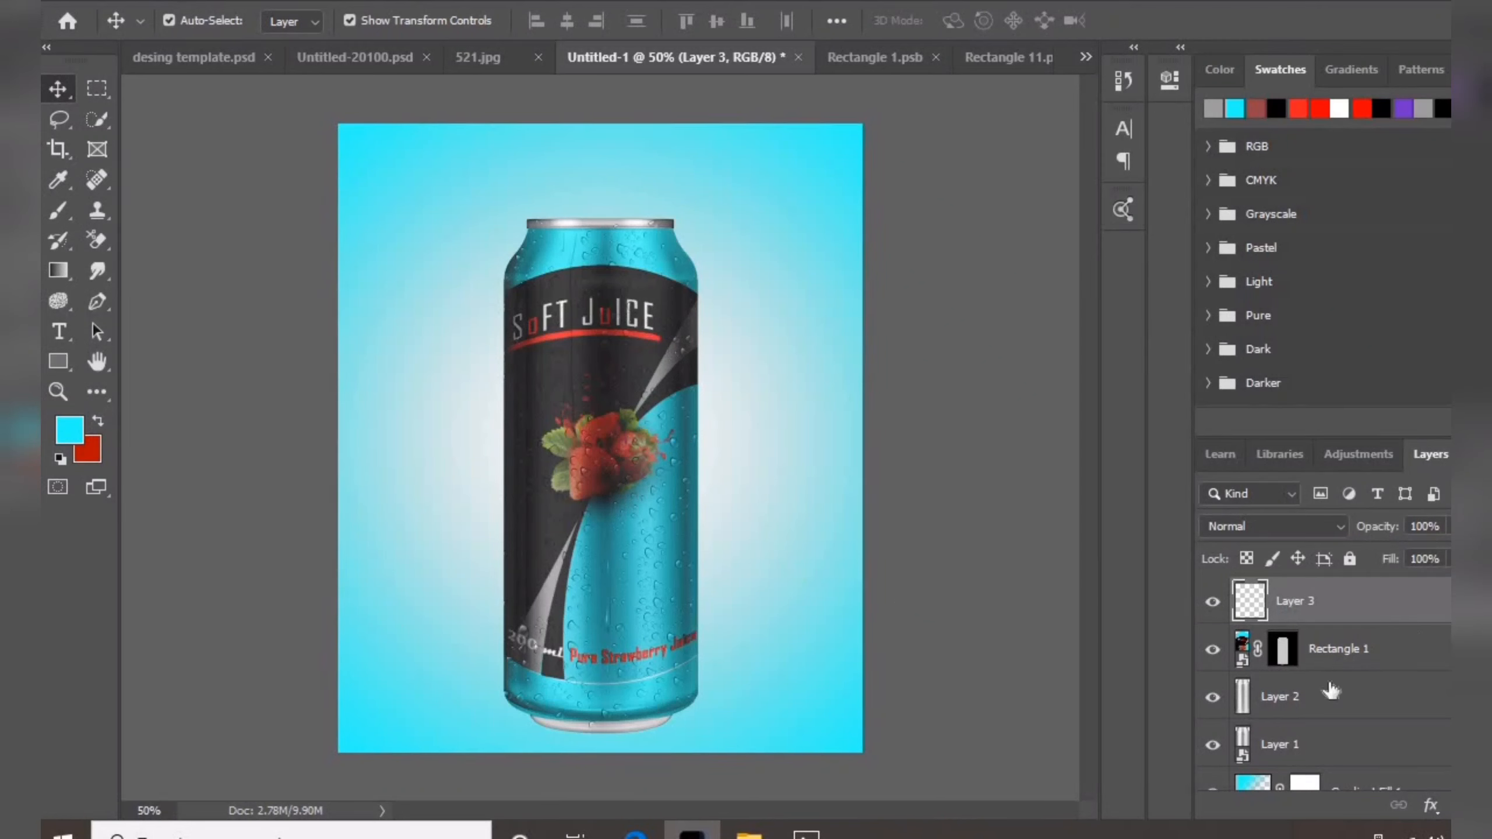
left_click(58, 209)
left_click(67, 435)
left_click(1011, 559)
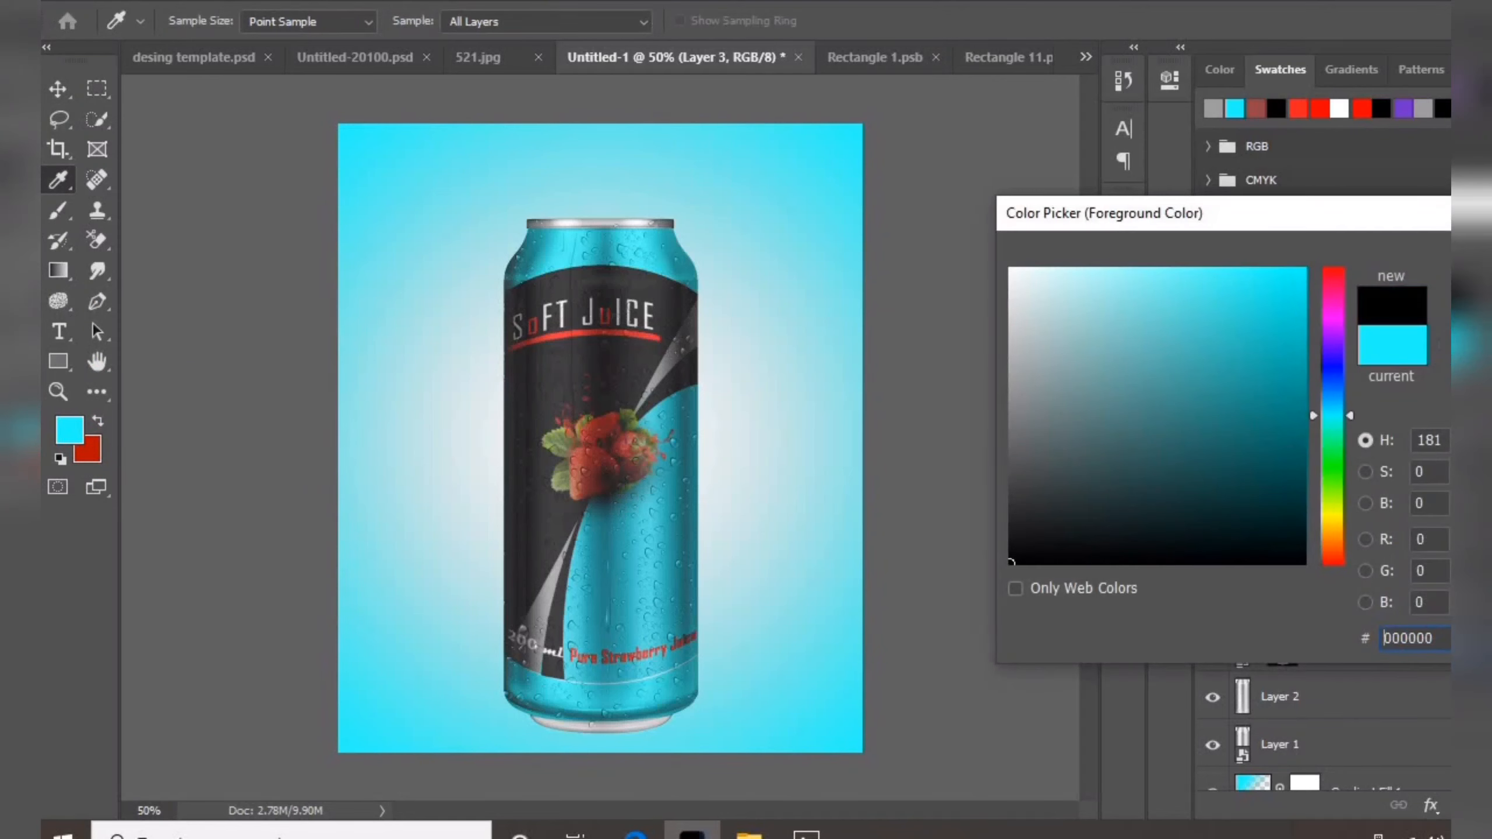
key("Return")
- Paint one soft black dab beside the can on Layer 3 with a 400 px brush
key("bracketright")
key("bracketright")
key("bracketright")
key("bracketright")
key("bracketright")
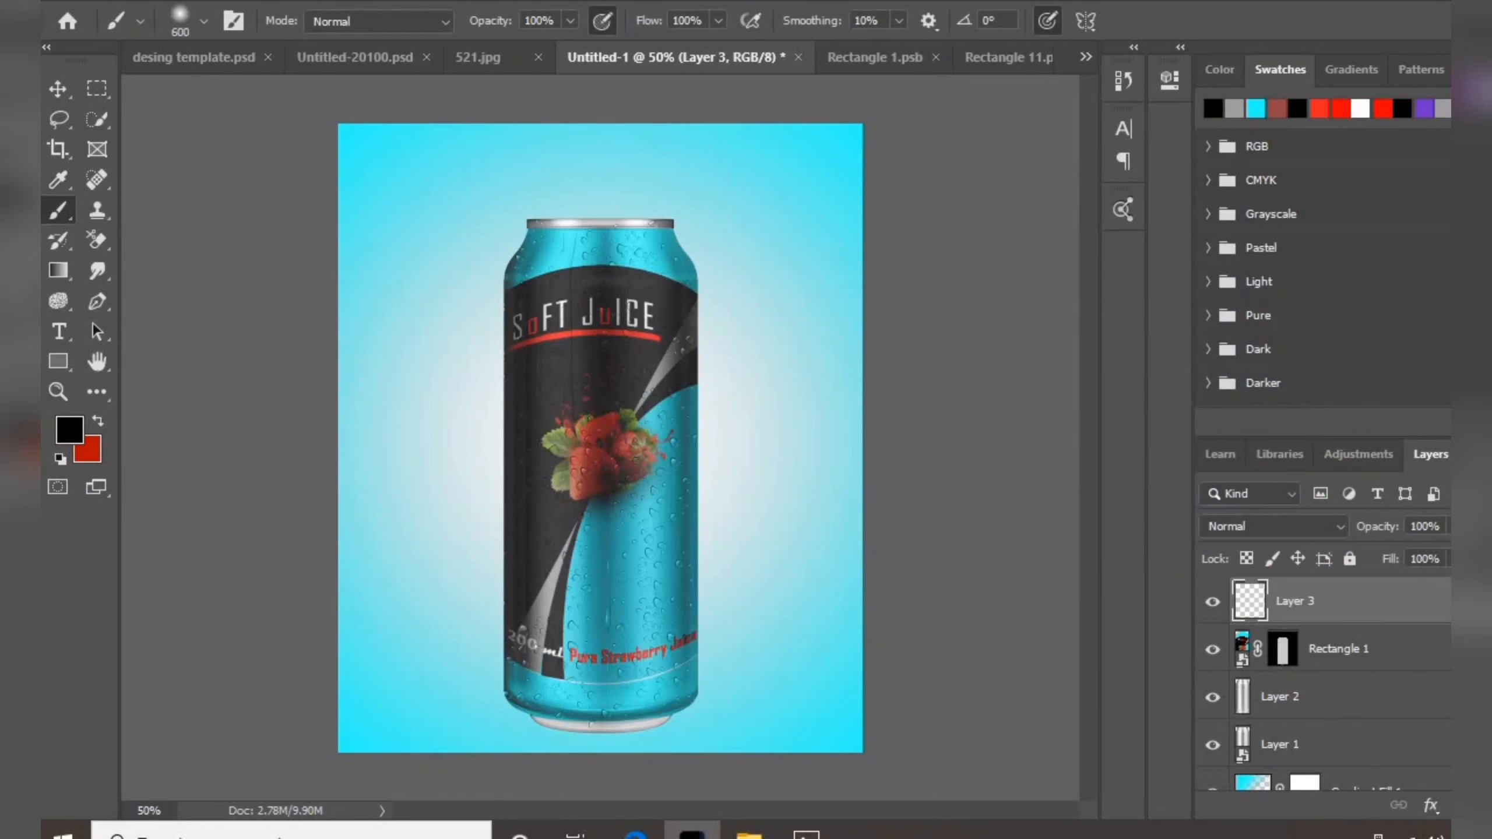
left_click(445, 383)
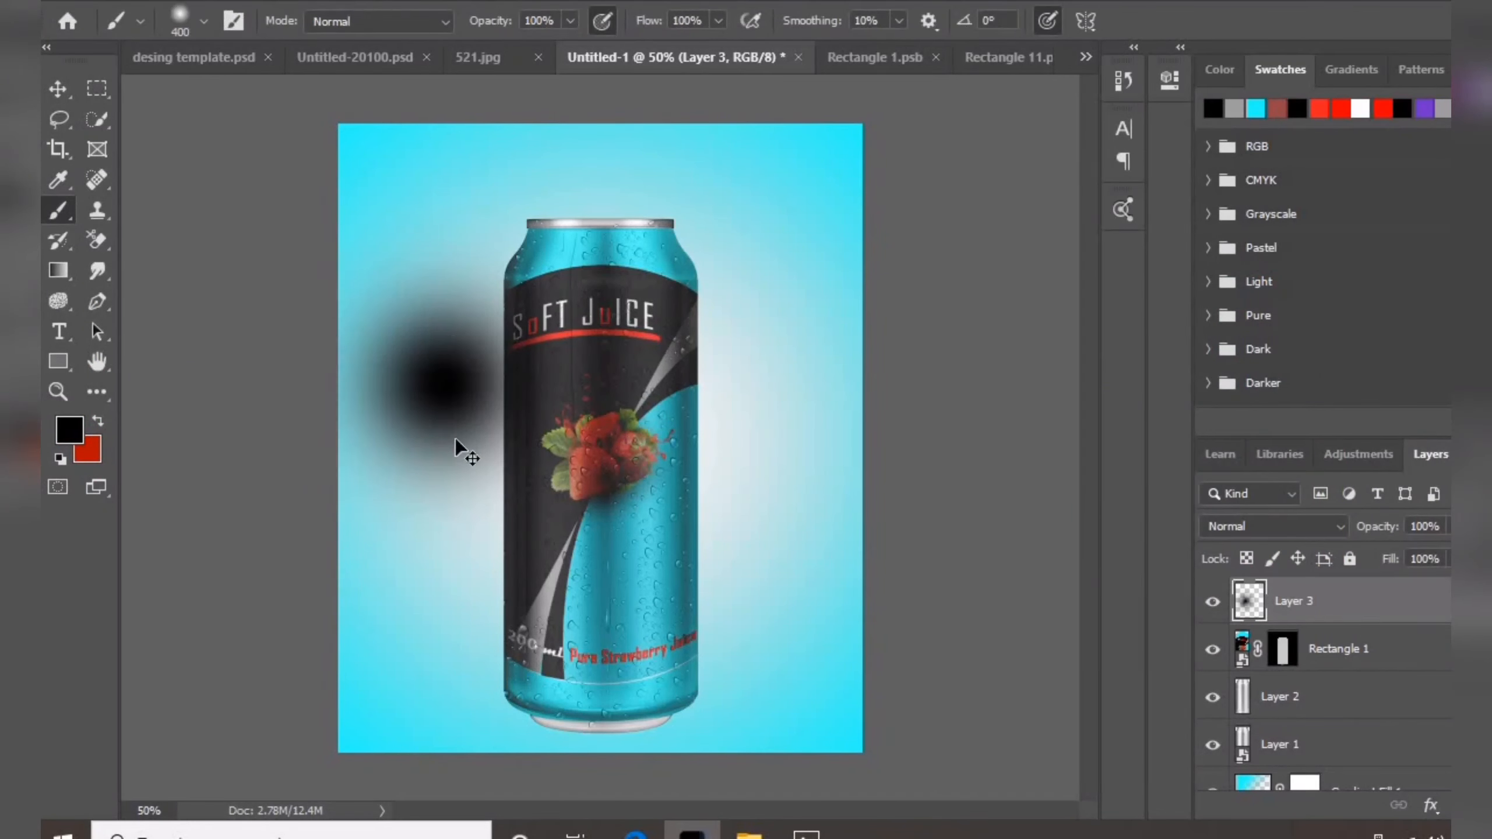
- Transform the black dab into a flat shadow under the can, about 180.47% wide and 12.89% high
key("ctrl+t")
mouse_move(493, 200)
left_mouse_down()
mouse_move(491, 545)
mouse_move(570, 735)
mouse_move(641, 739)
left_mouse_up()
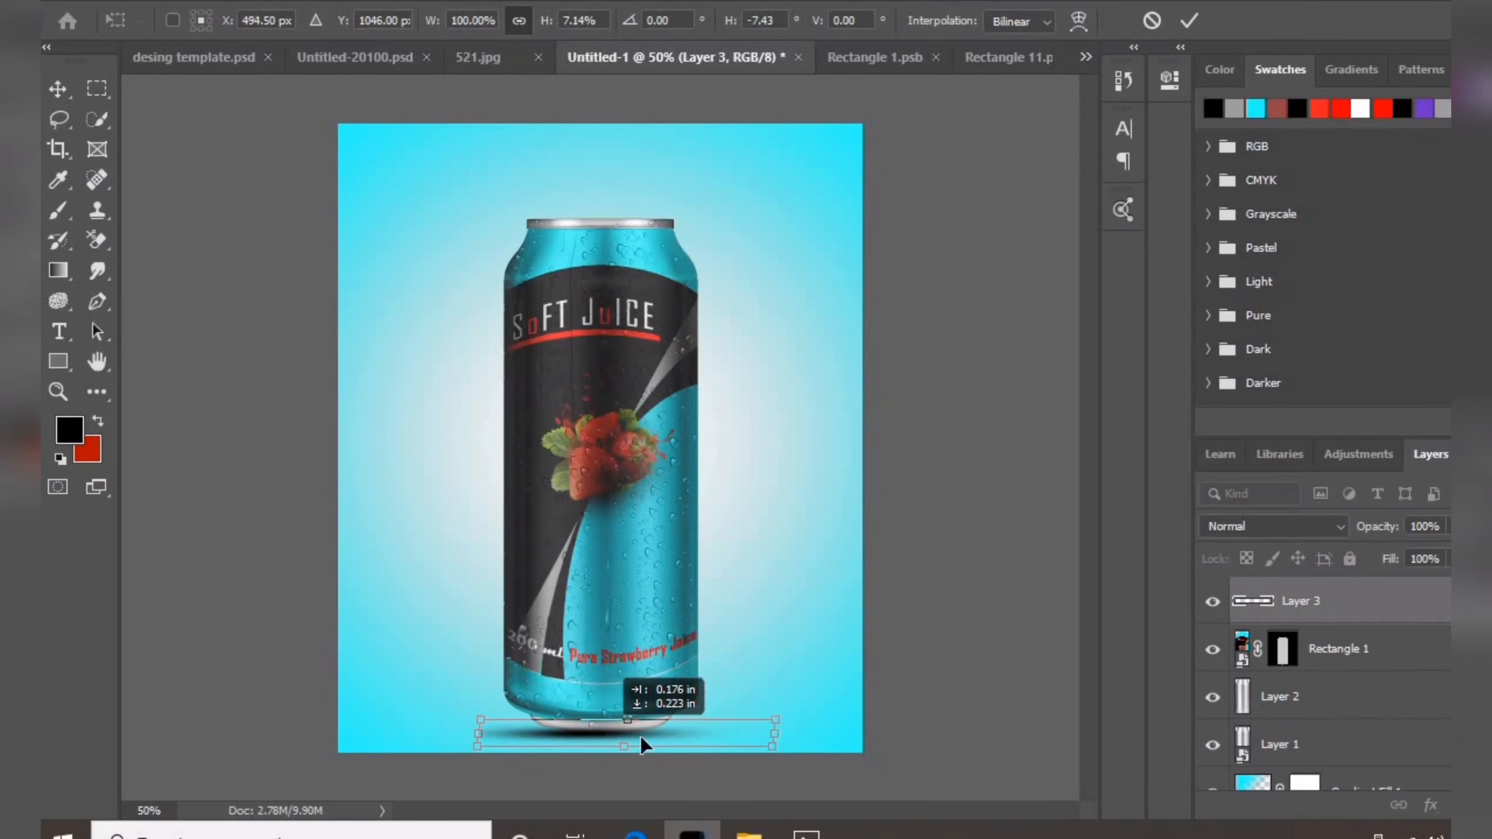
left_click_drag(775, 733, 896, 733)
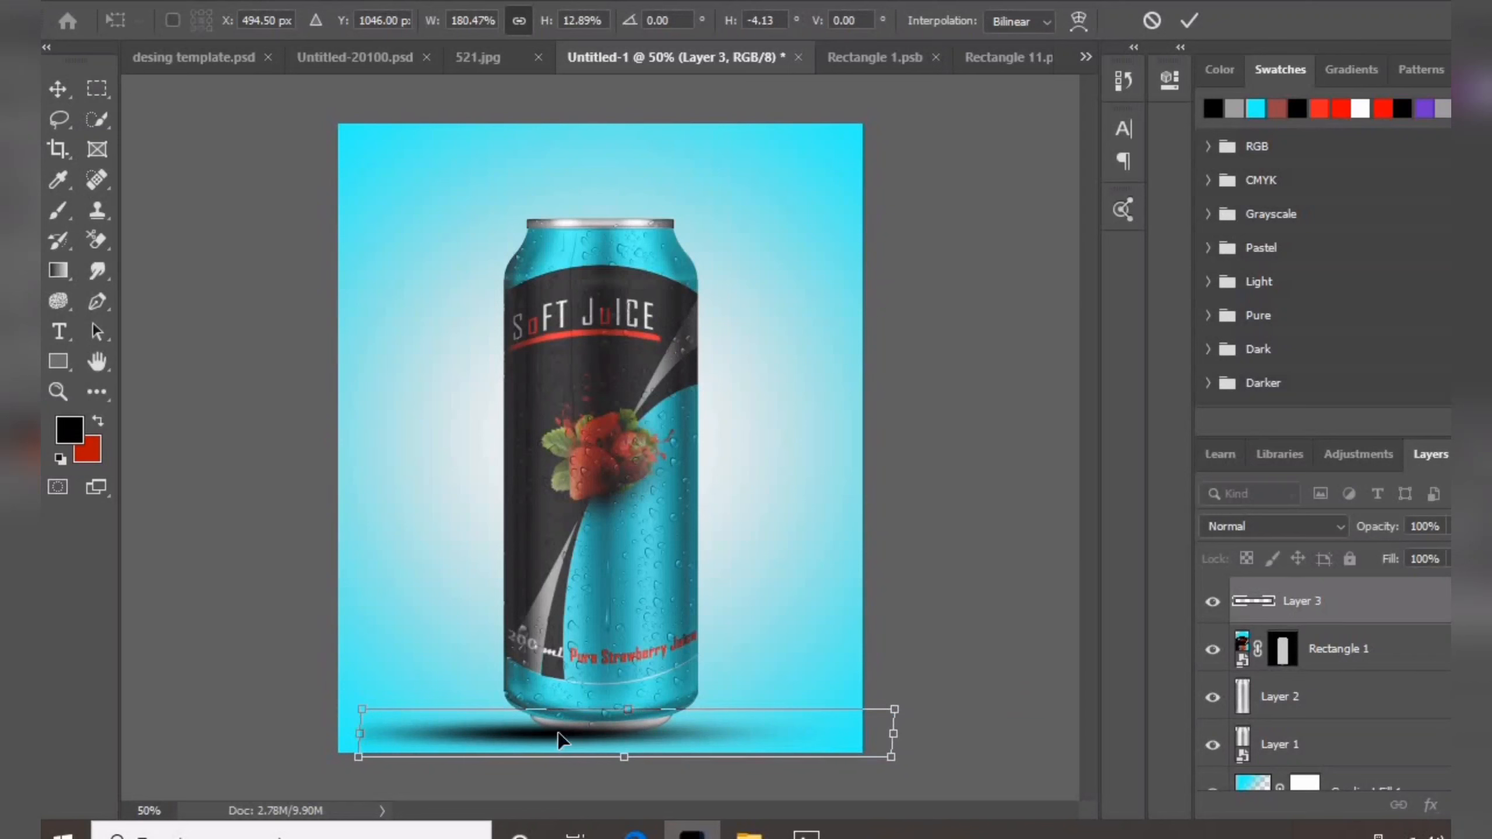
left_click_drag(558, 740, 610, 737)
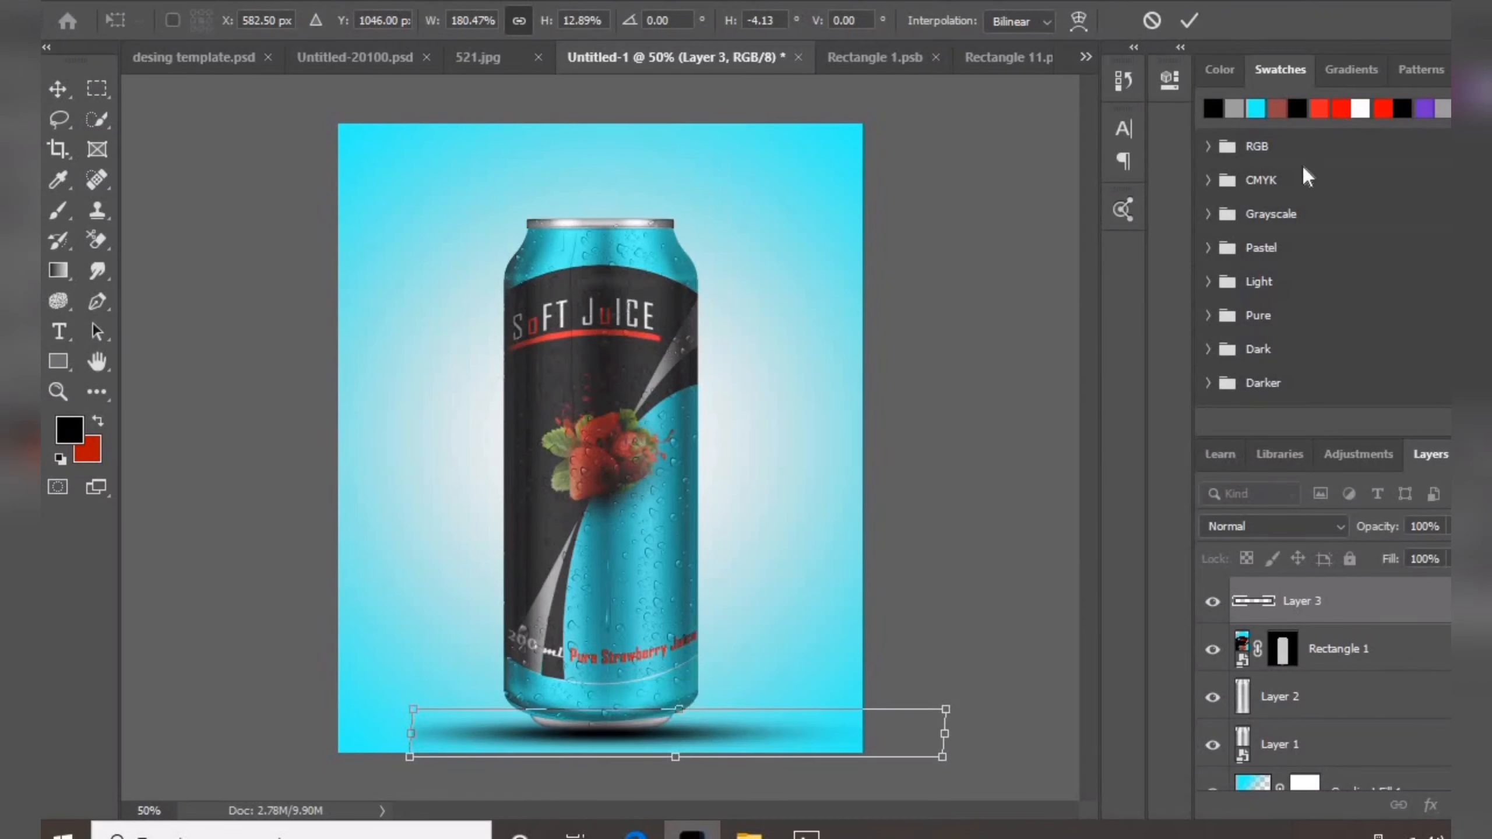
left_click(1189, 21)
- Move the shadow layer between Layer 2 and Layer 1 and nudge the shadow slightly under the can's base
mouse_move(1368, 601)
left_mouse_down()
mouse_move(1364, 767)
mouse_move(1333, 676)
mouse_move(1299, 679)
left_mouse_up()
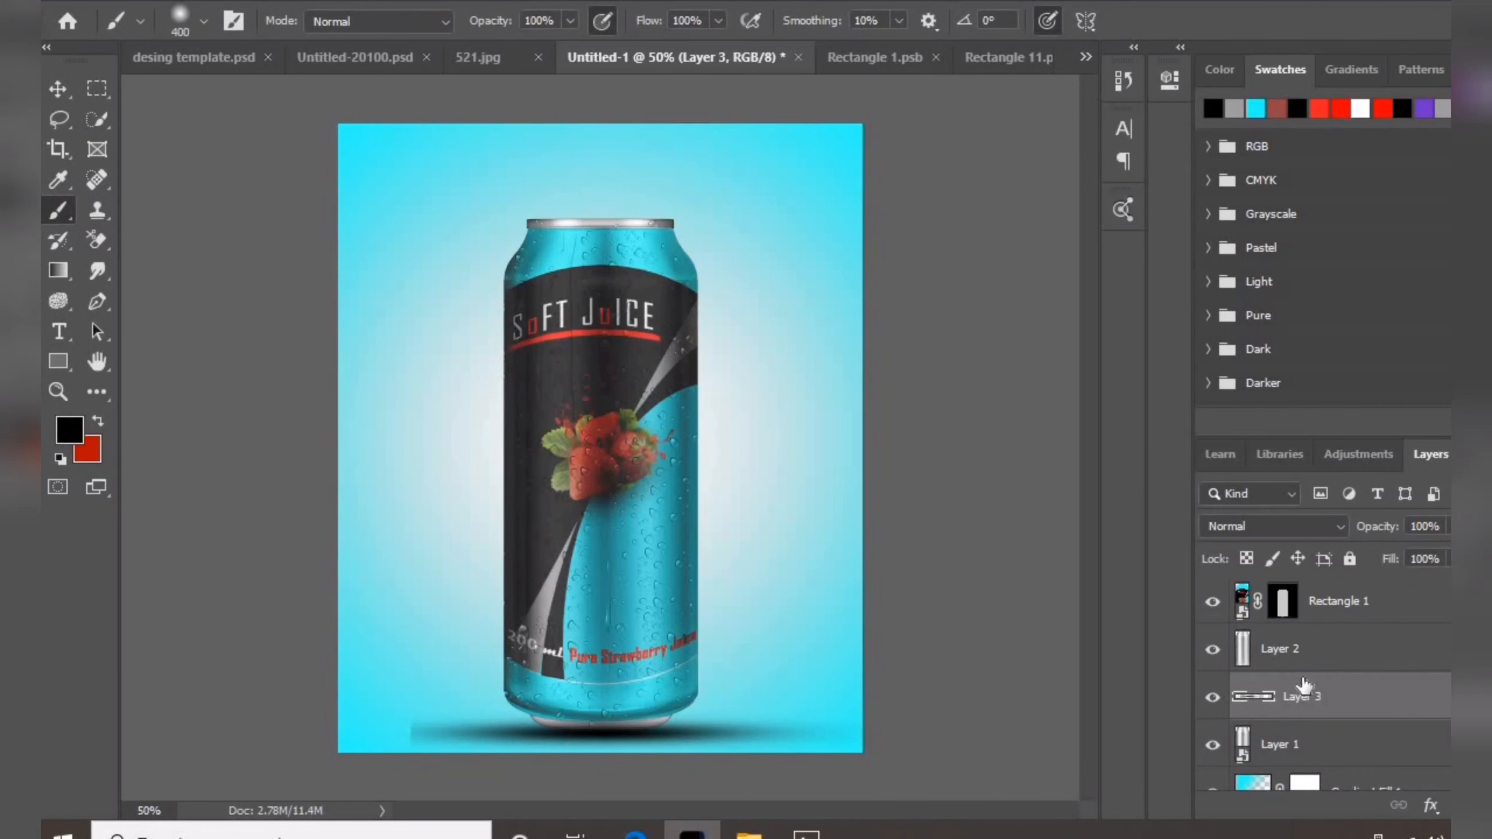
key("ctrl+t")
mouse_move(756, 754)
left_mouse_down()
mouse_move(706, 735)
mouse_move(808, 747)
mouse_move(731, 742)
mouse_move(745, 745)
left_mouse_up()
left_click(1189, 20)
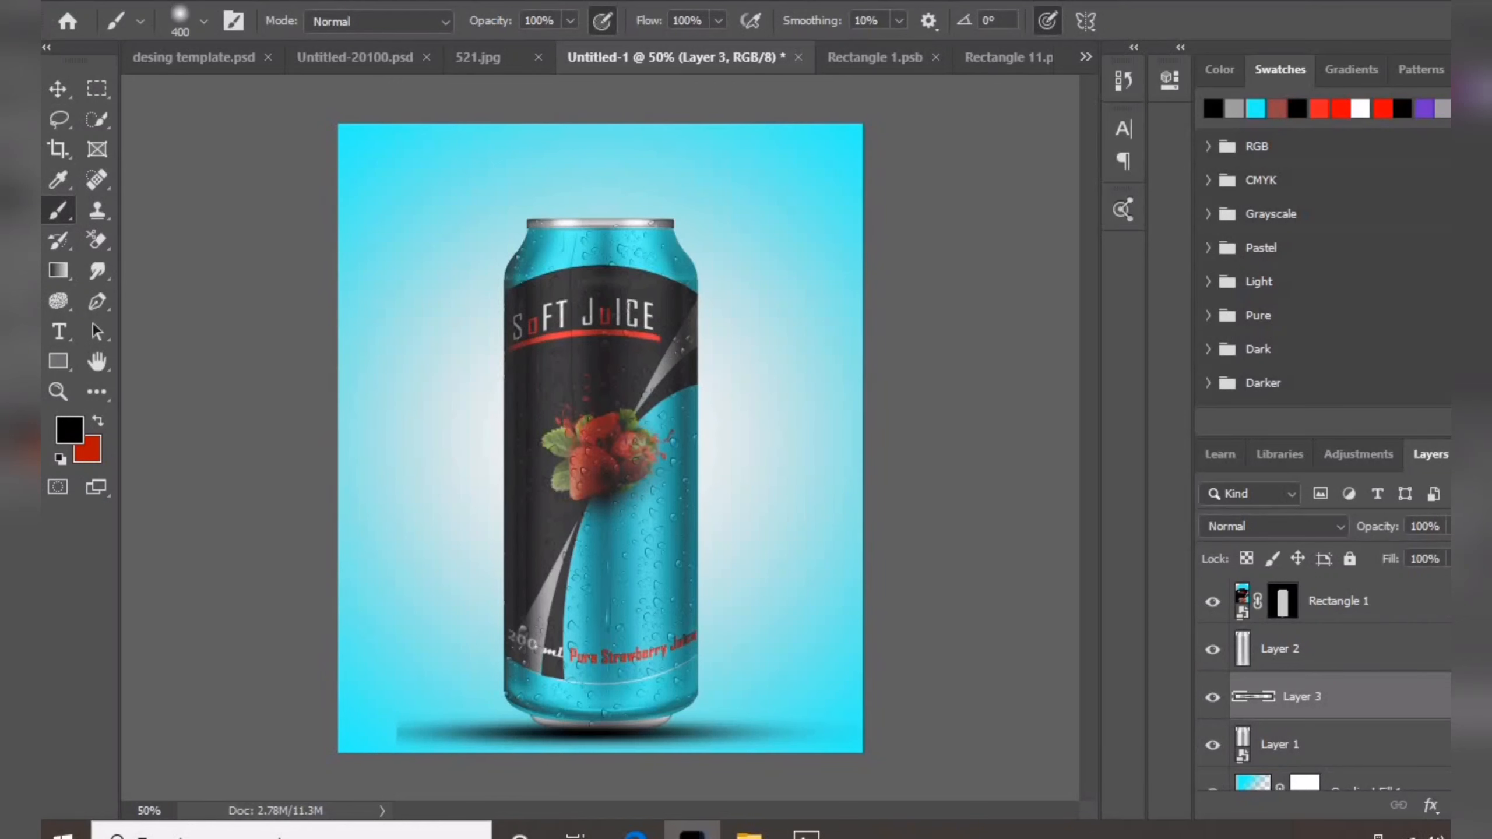
- Soften the can's shadow with a Gaussian Blur and adjust the shadow layer's opacity
left_click(352, 1)
left_click(701, 337)
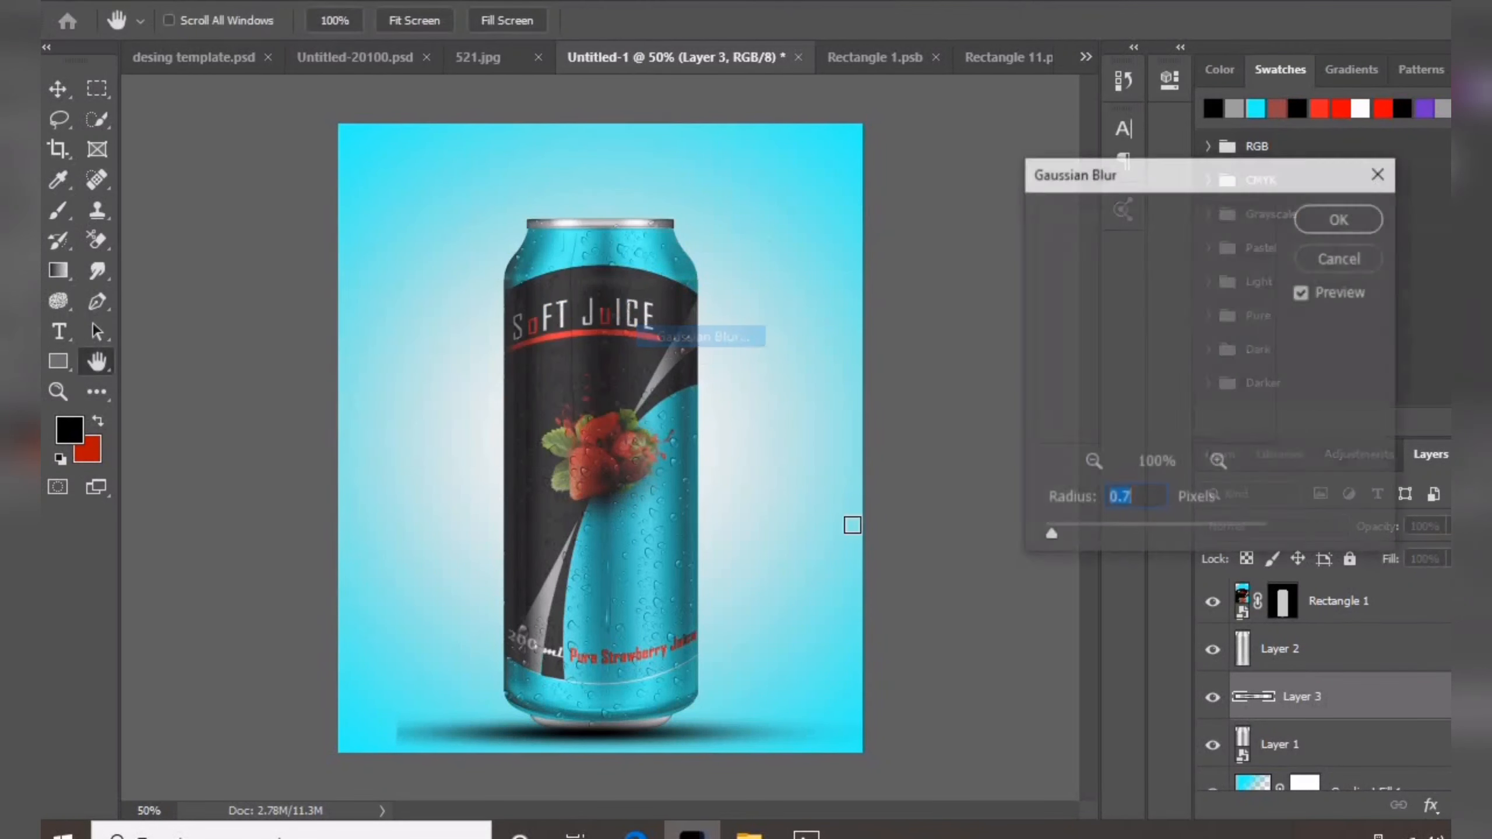
left_click_drag(1135, 538, 1089, 540)
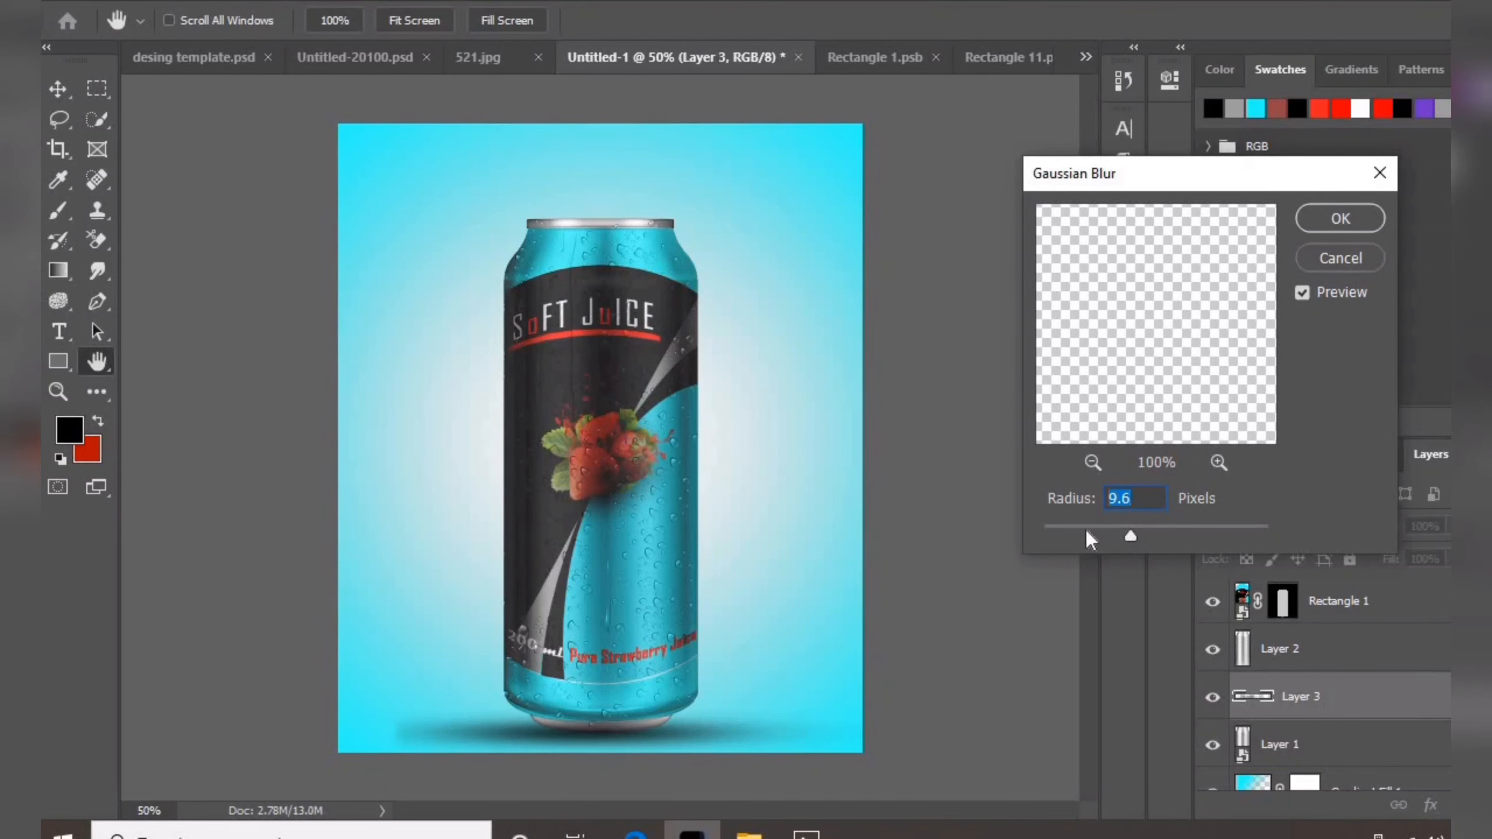
key("Return")
key("b")
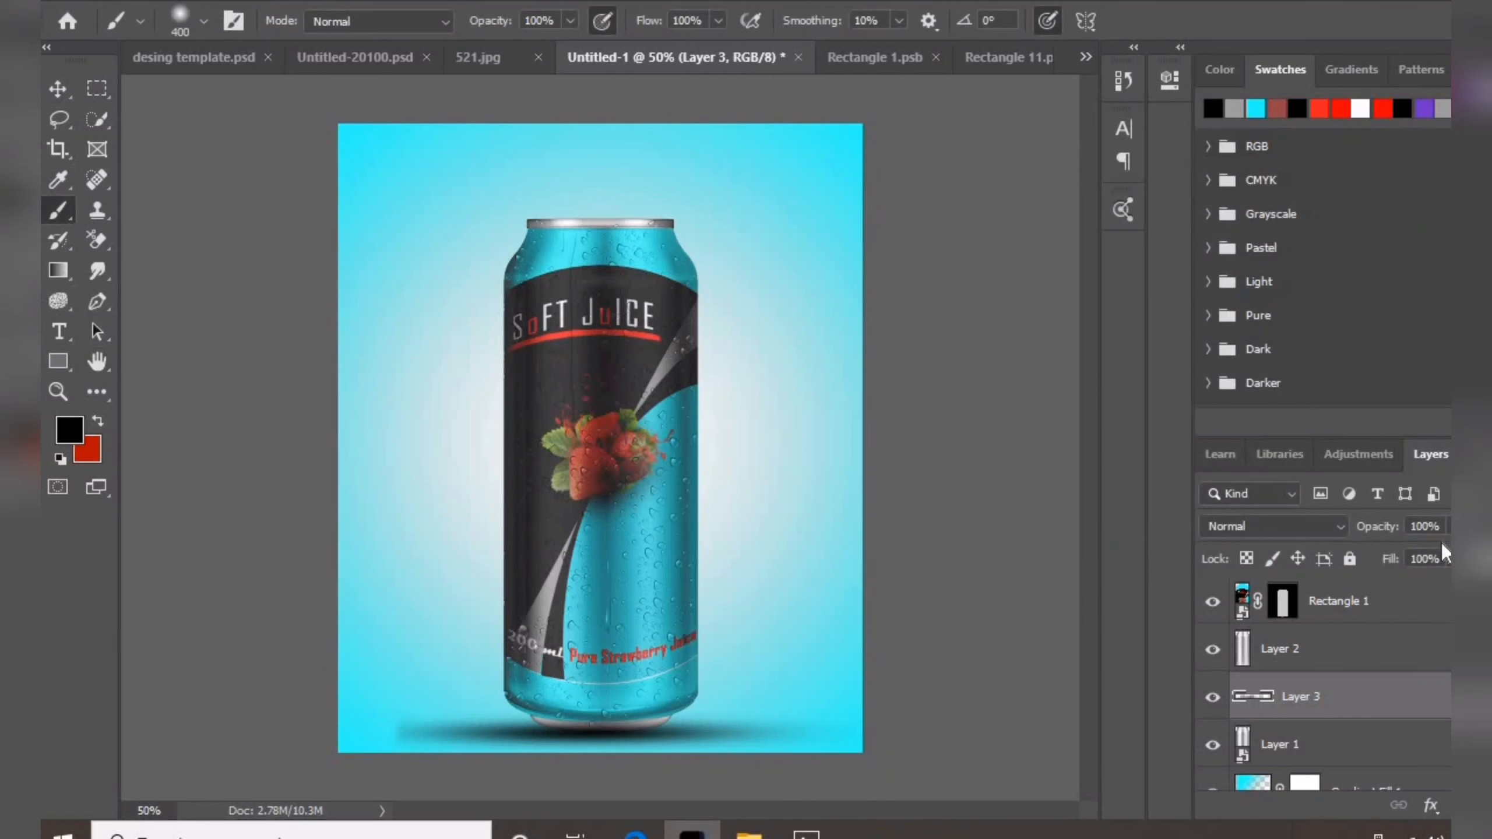
left_click(1449, 527)
left_click_drag(1439, 554, 1447, 552)
key("v")
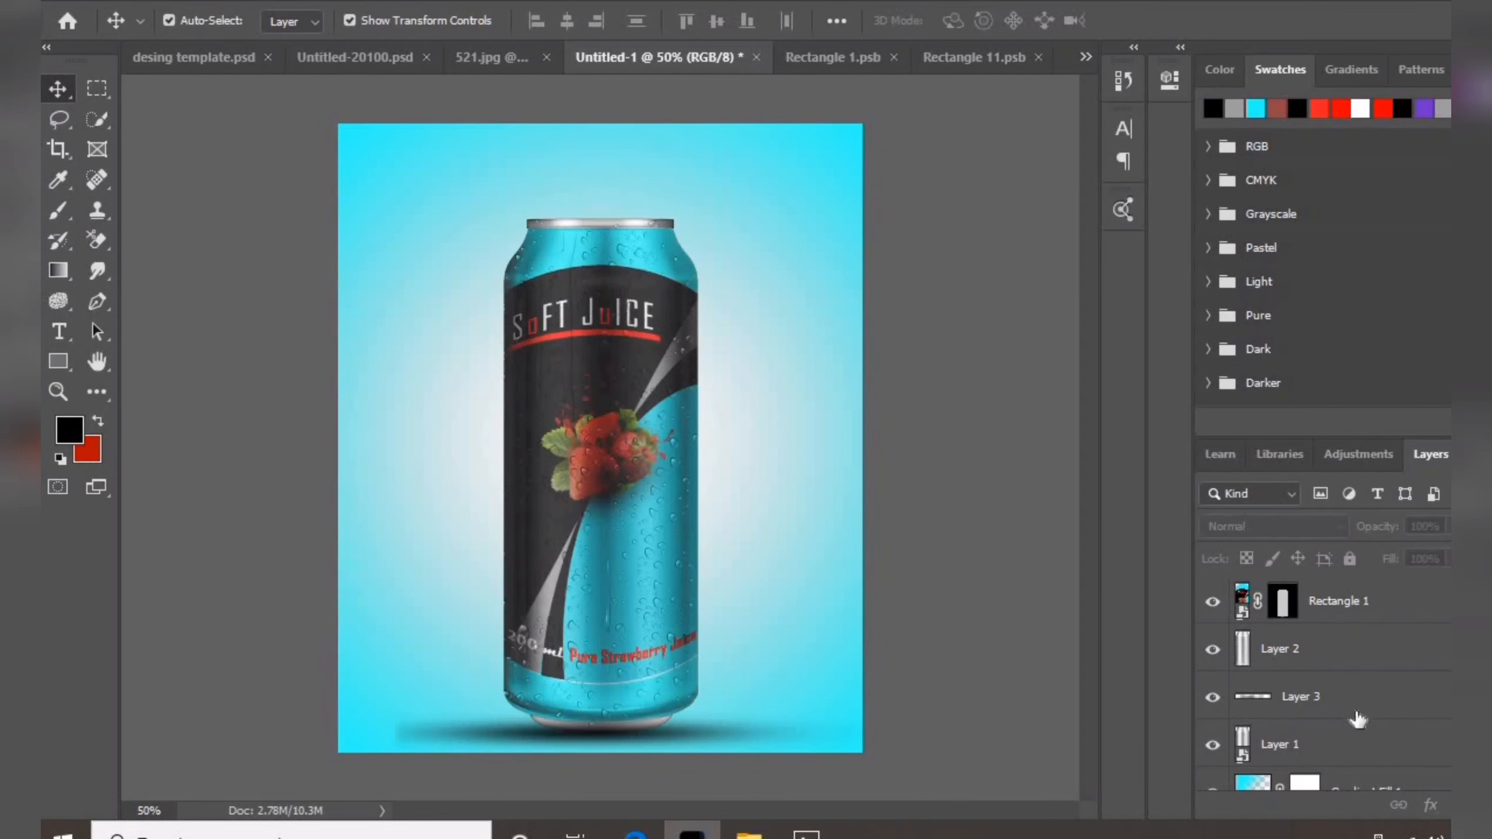
- Hide Layer 1, the original can image beneath the shadow layer
scroll(1292, 714, "down", 1)
left_click(1264, 697)
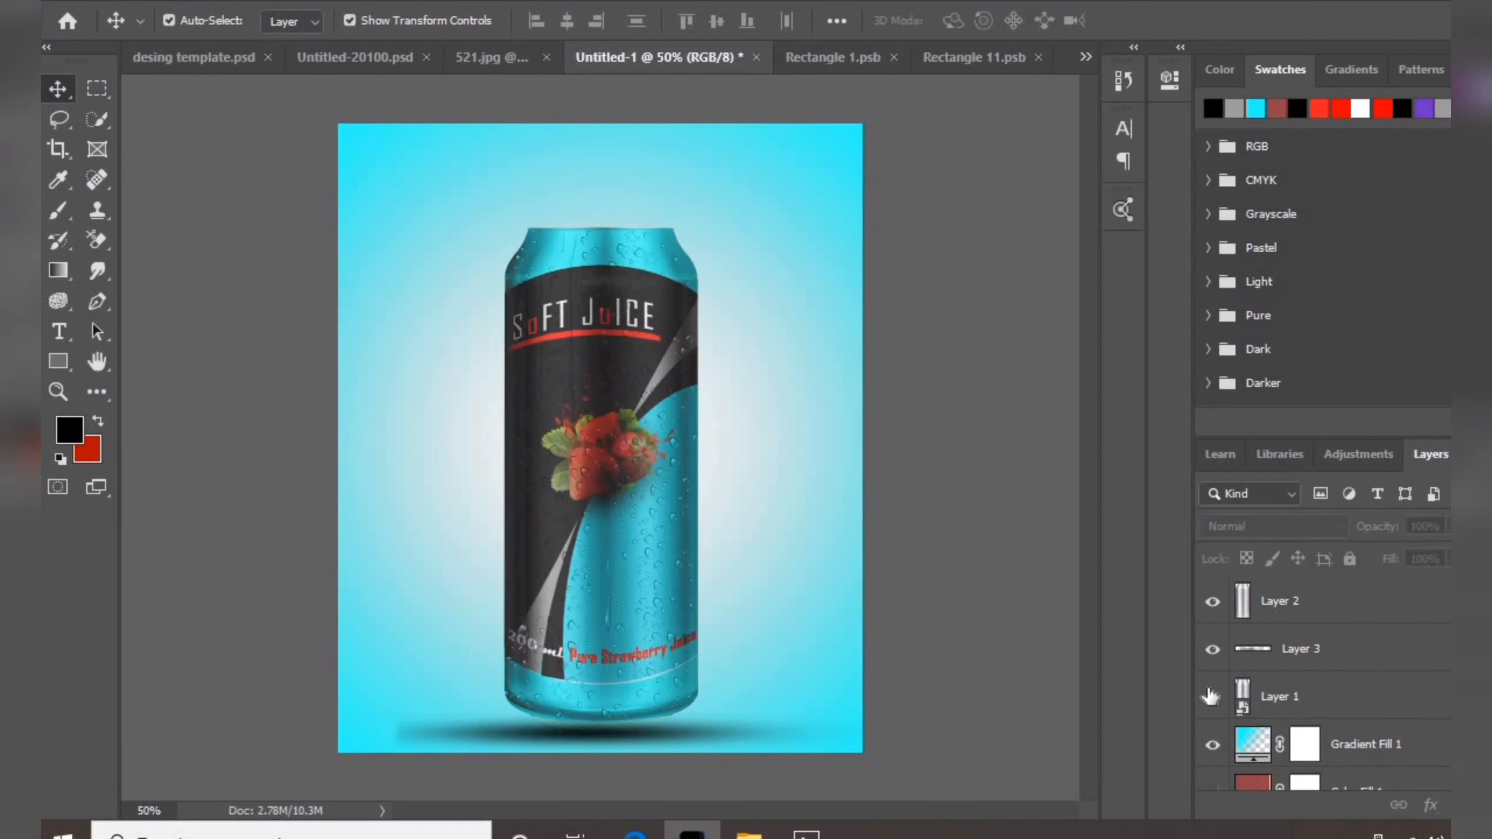
- Clip Layer 1 to the layer beneath it and paint white along the can's base rim on its Levels filter mask
right_click(1319, 698)
key("Escape")
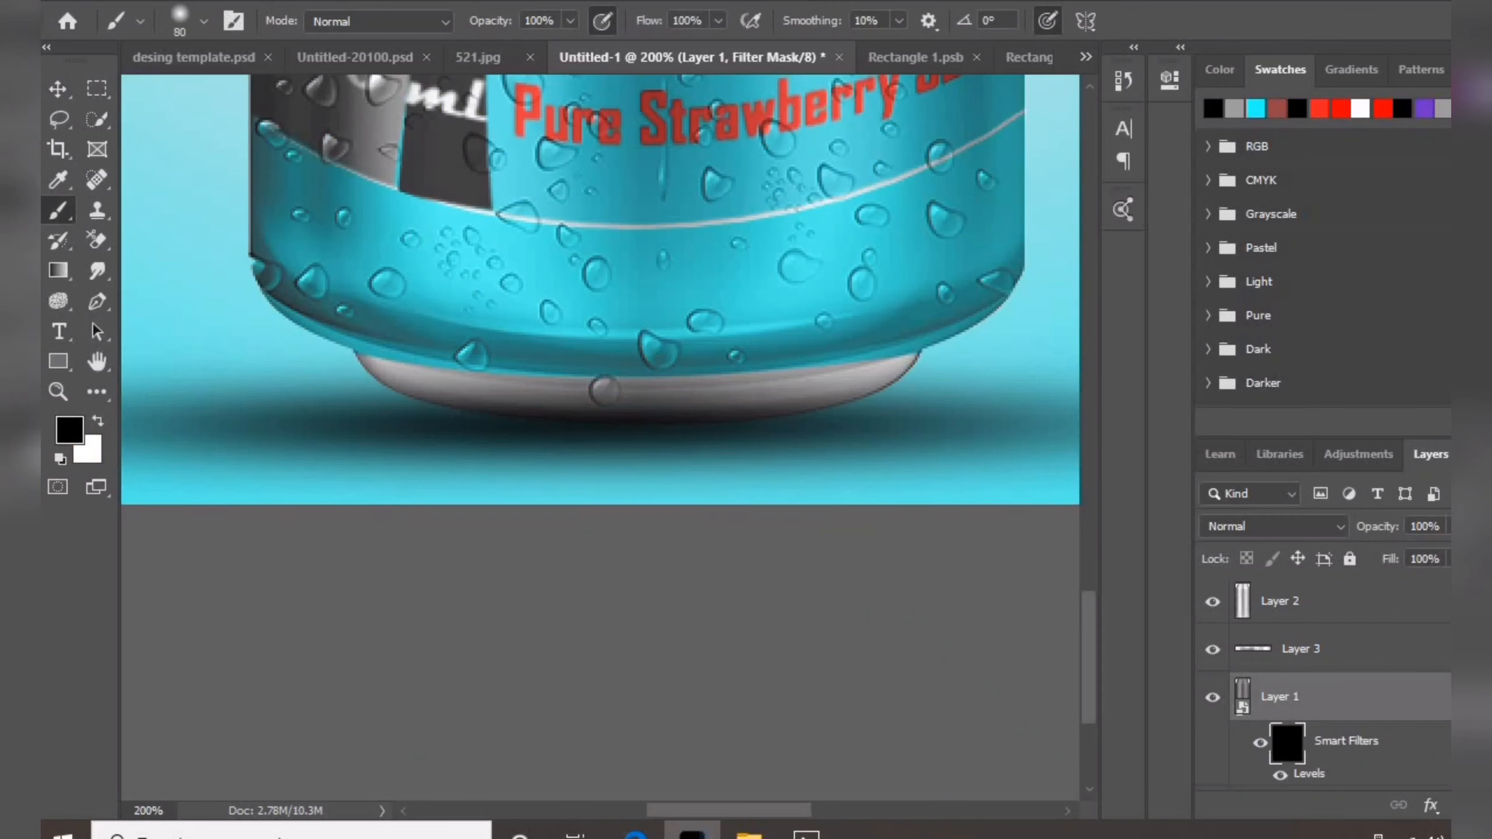
right_click(1275, 701)
left_click(1263, 493)
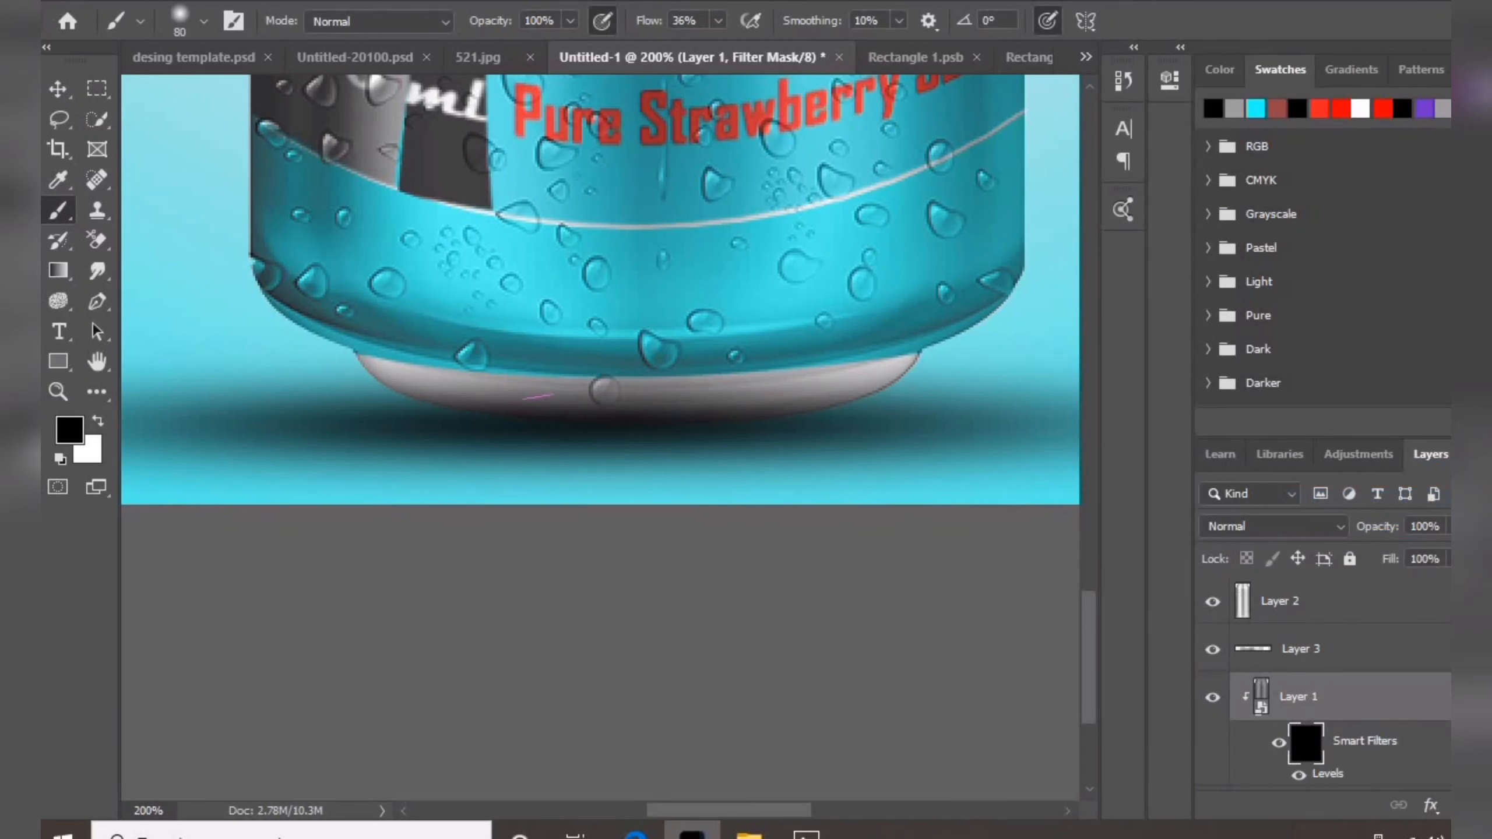
key("x")
mouse_move(382, 379)
left_mouse_down()
mouse_move(588, 394)
mouse_move(896, 371)
mouse_move(291, 379)
left_mouse_up()
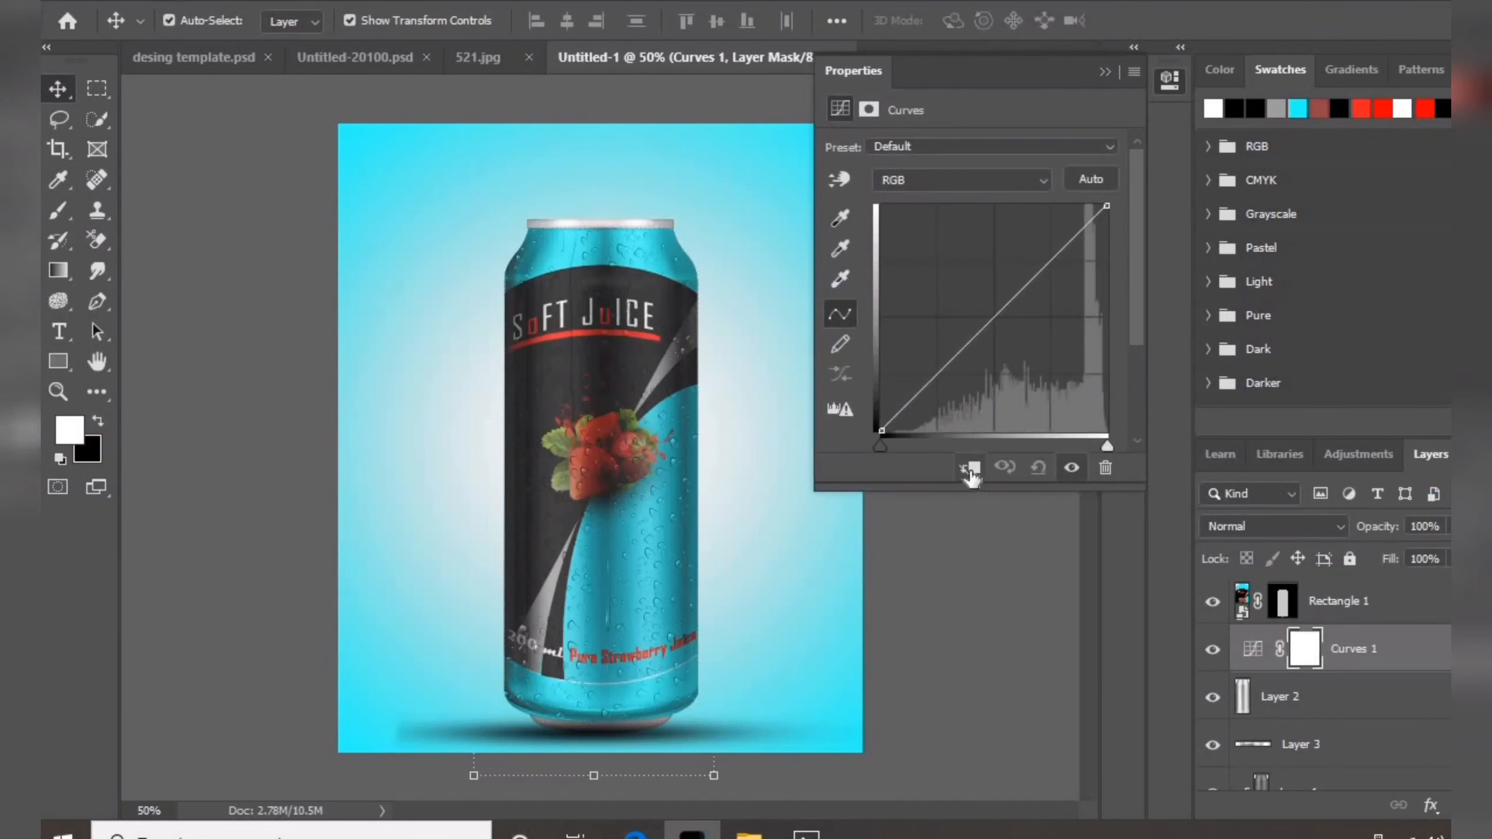
- Darken the midtones in the Curves 1 adjustment clipped to Layer 2 and invert its mask to black
left_click_drag(998, 314, 1006, 344)
left_click(1104, 71)
key("ctrl+i")
- Paint white at 57% flow across the can's bottom edge on the Curves 1 mask to darken it
key("b")
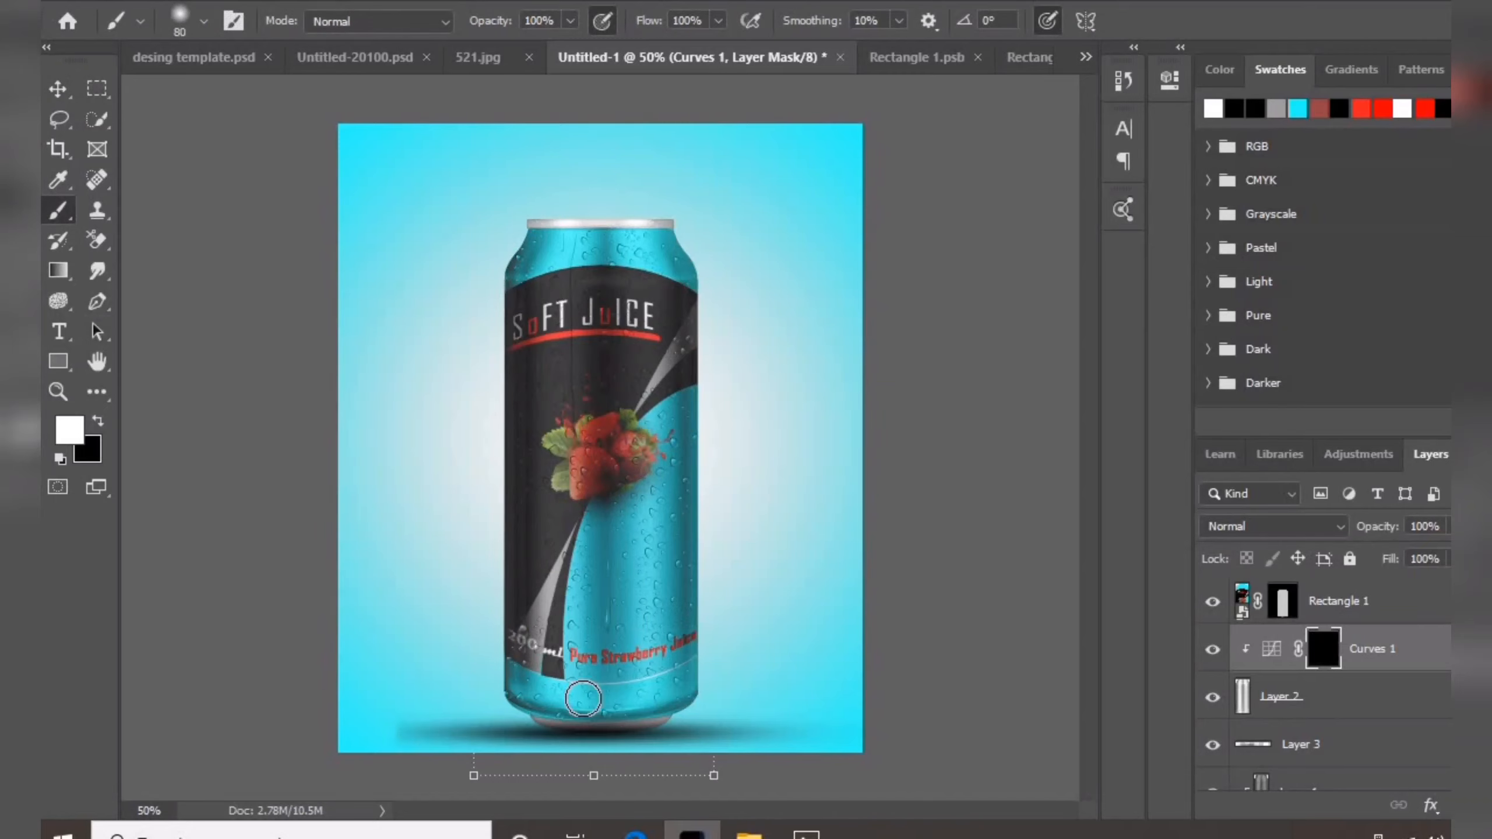
key("ctrl+plus")
key("ctrl+plus")
left_click_drag(699, 711, 717, 294)
key("shift+5")
key("shift+7")
mouse_move(443, 500)
left_mouse_down()
mouse_move(619, 533)
mouse_move(825, 485)
left_mouse_up()
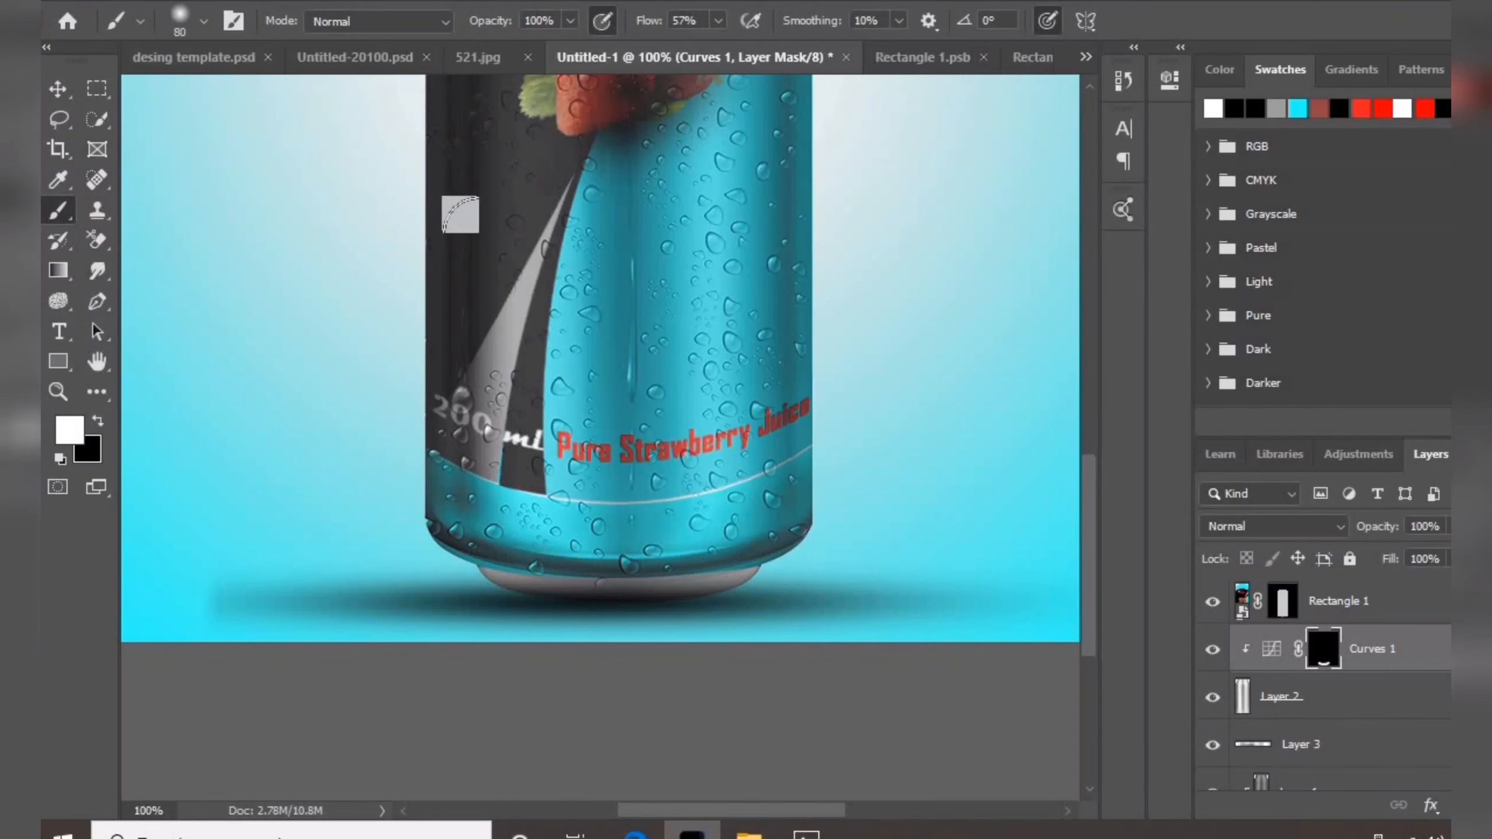
- Try to widen the darkened area above the can's bottom edge with a 150 px brush stroke on the Curves 1 mask
key("bracketright")
key("bracketright")
key("bracketright")
key("bracketright")
left_click_drag(470, 468, 802, 437)
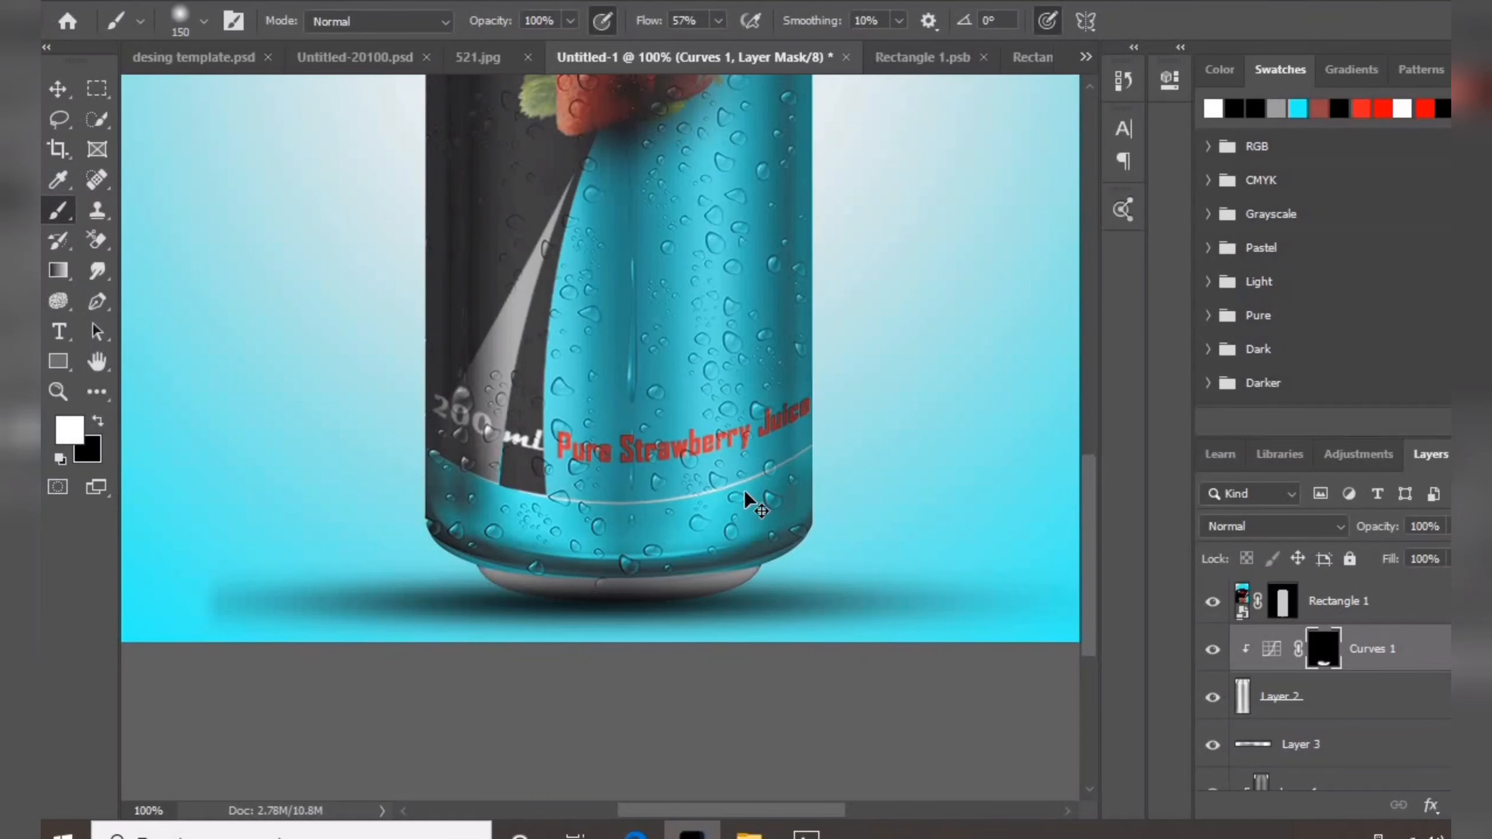
- Switch the brush to black paint and reduce its flow to 9%
key("x")
left_click_drag(608, 36, 638, 27)
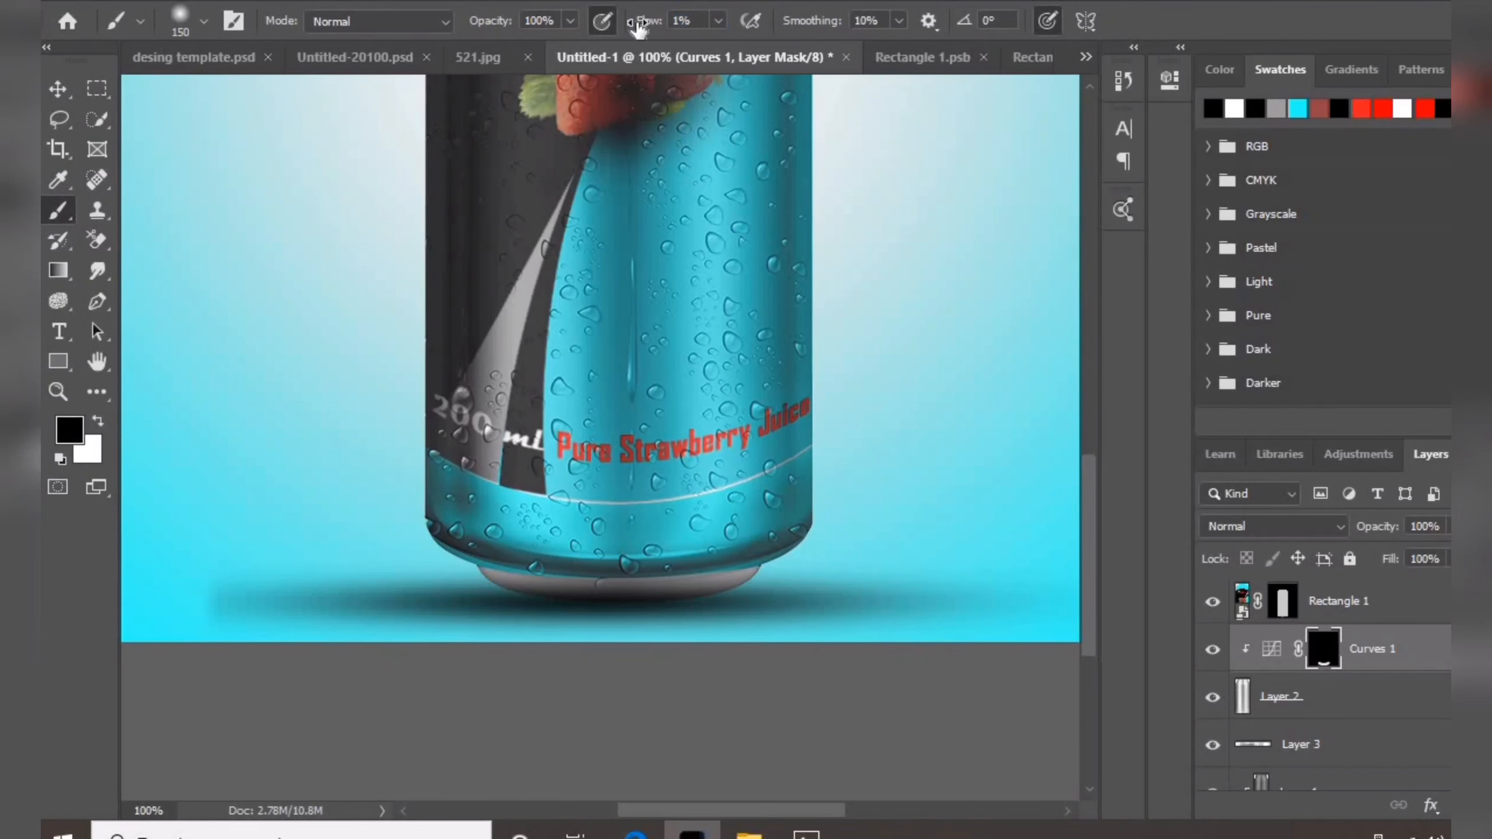
scroll(599, 438, "up", 3)
key("ctrl+minus")
key("ctrl+minus")
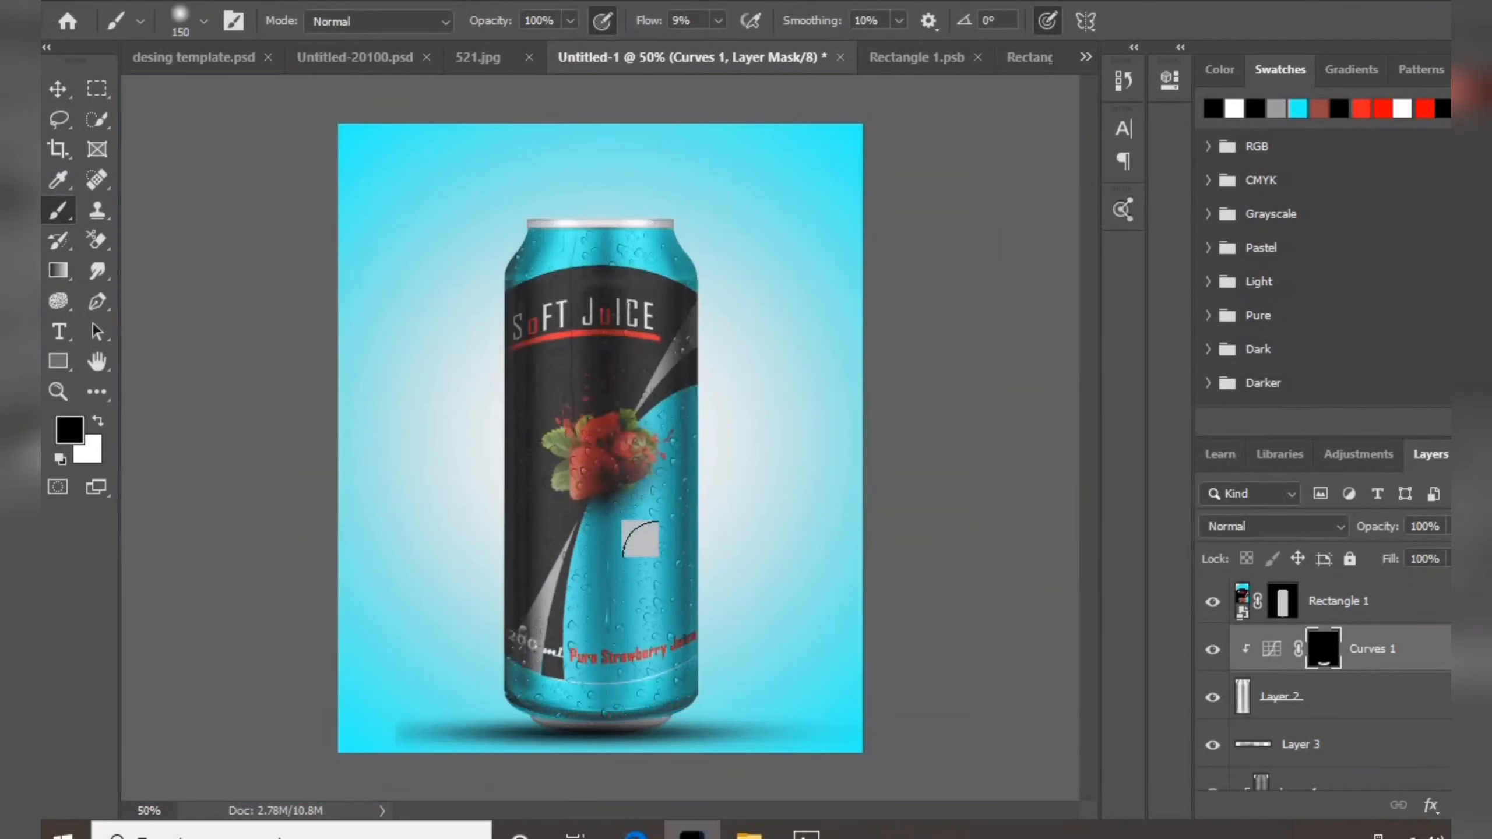
- Compare the can with Layer 2 hidden and shown, and add an empty layer above Rectangle 1
left_click(1346, 605)
left_click(1212, 698)
left_click(1212, 698)
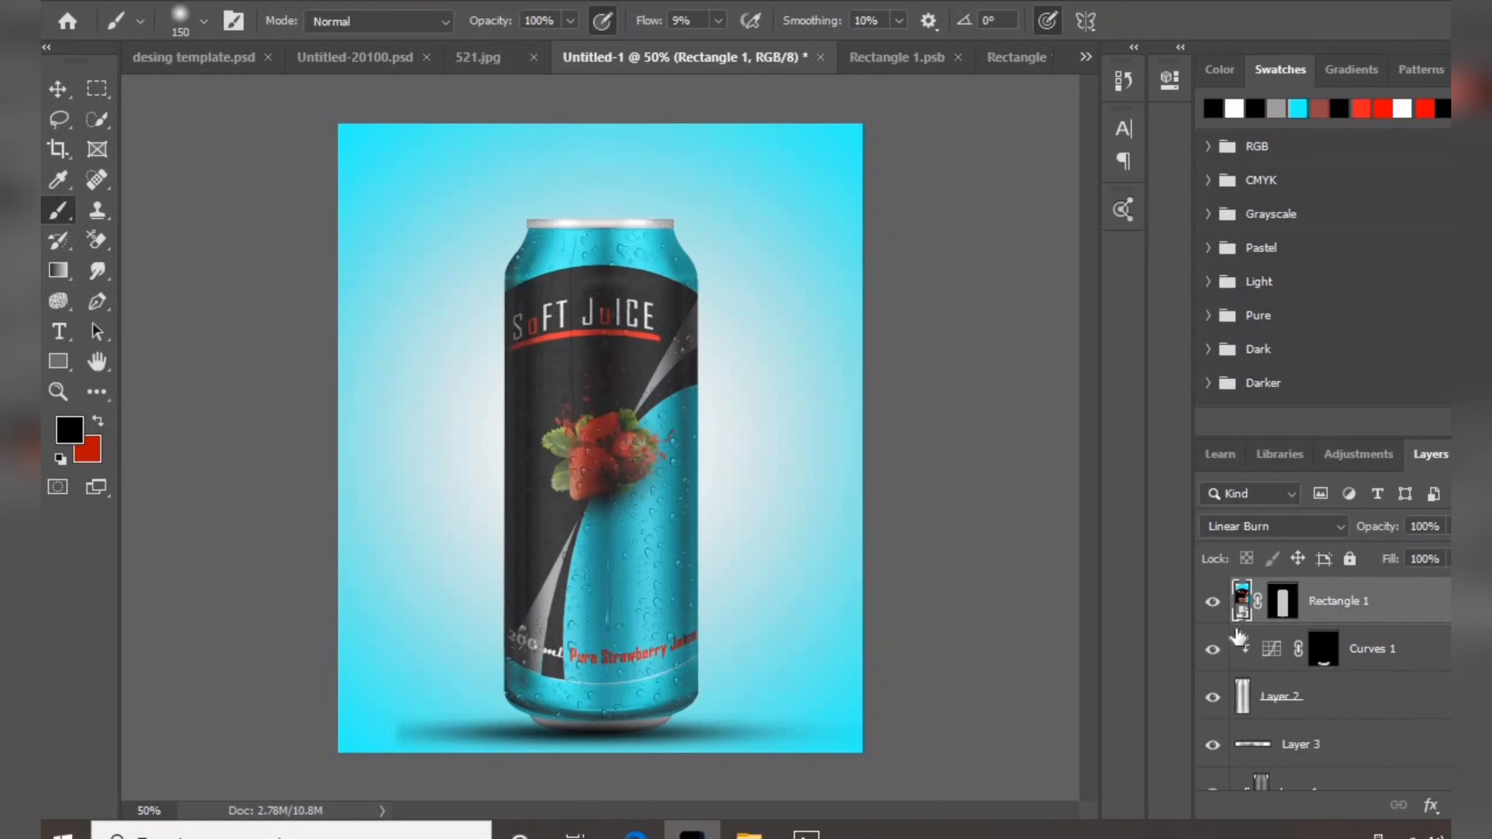
key("ctrl+shift+alt+n")
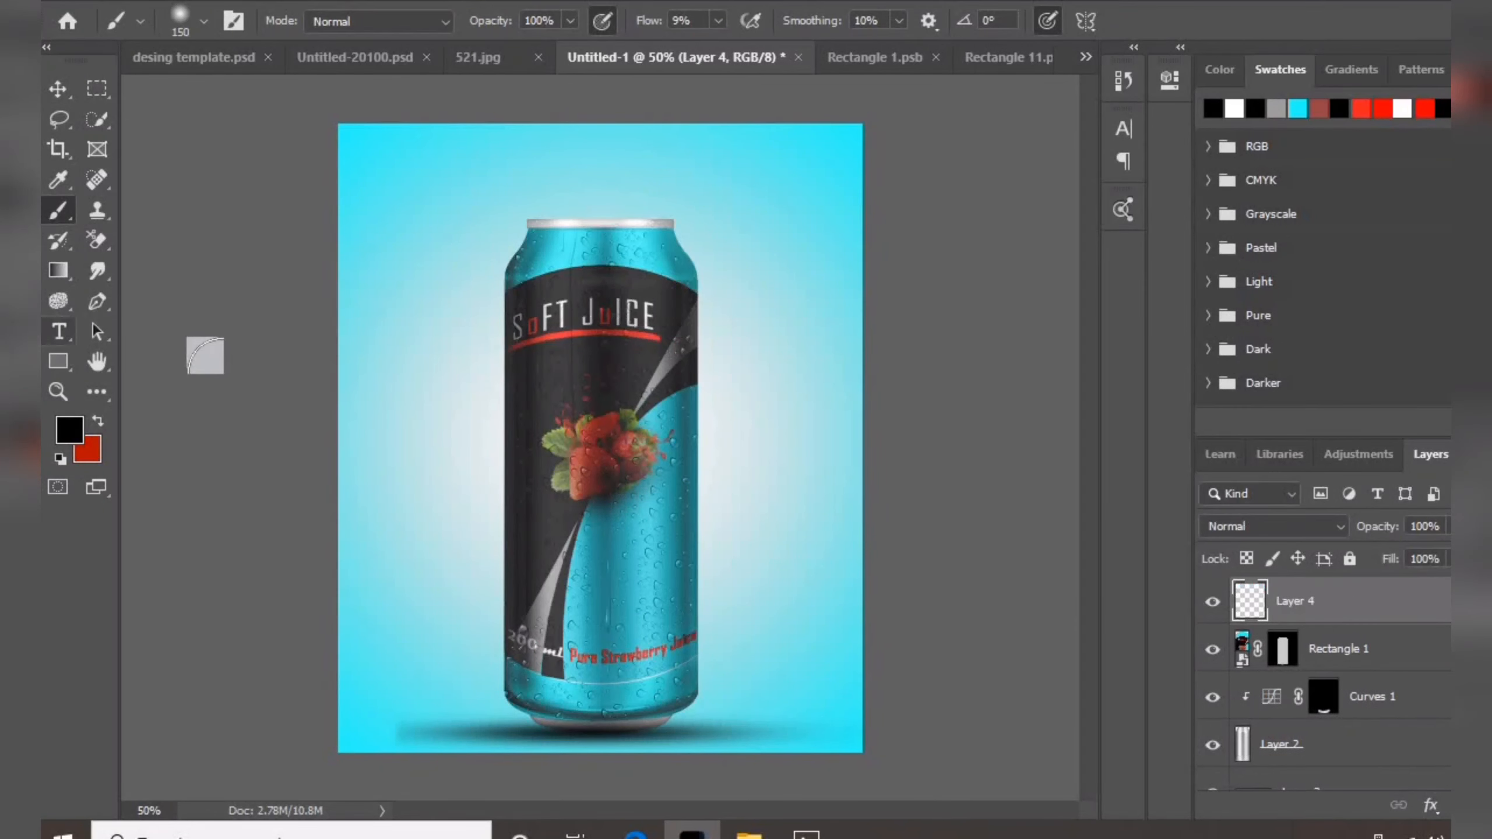
- Stamp a cyan splash around the can with the 900 px splash brush and move Layer 4 below Layer 2
left_click(233, 20)
left_click_drag(692, 116, 1253, 123)
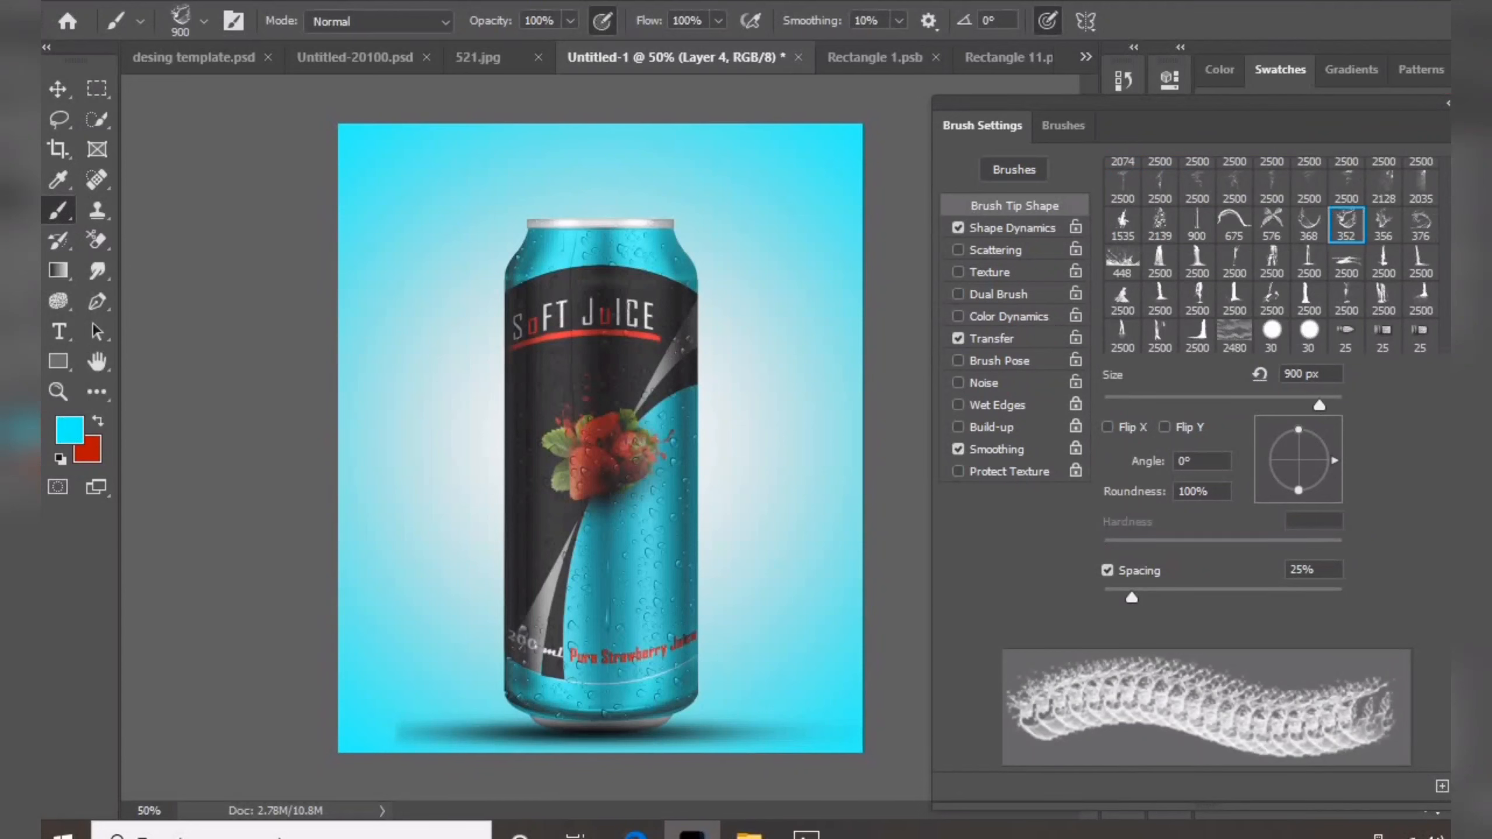
left_click(575, 415)
left_click(1447, 104)
mouse_move(1363, 607)
left_mouse_down()
mouse_move(1357, 806)
mouse_move(1337, 622)
left_mouse_up()
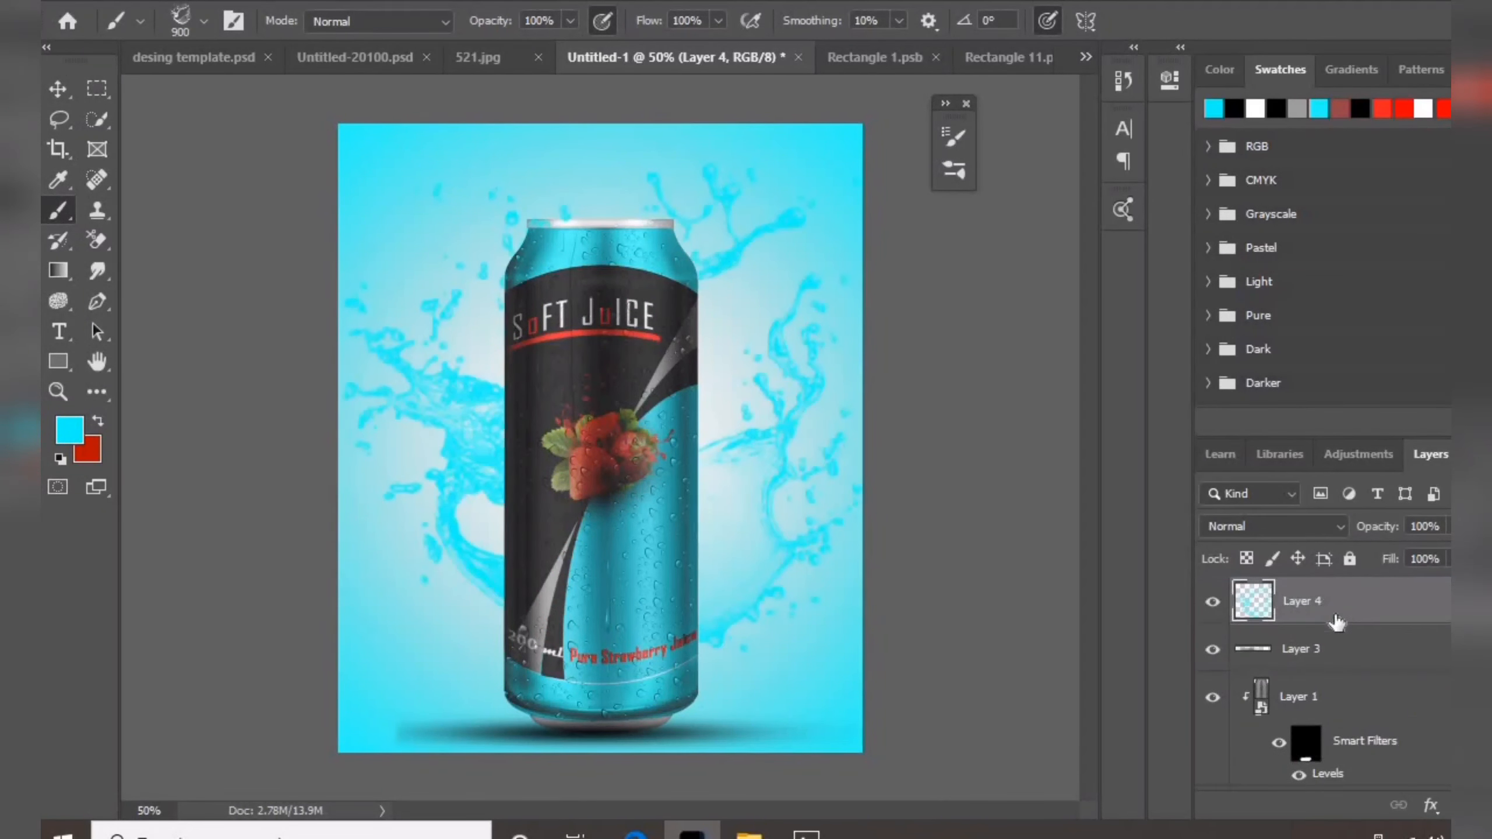
- Add a new layer above Rectangle 1 and stamp cyan droplets over the can with the 2035 px droplet brush
scroll(1411, 661, "up", 3)
left_click(1375, 605)
key("ctrl+alt+shift+n")
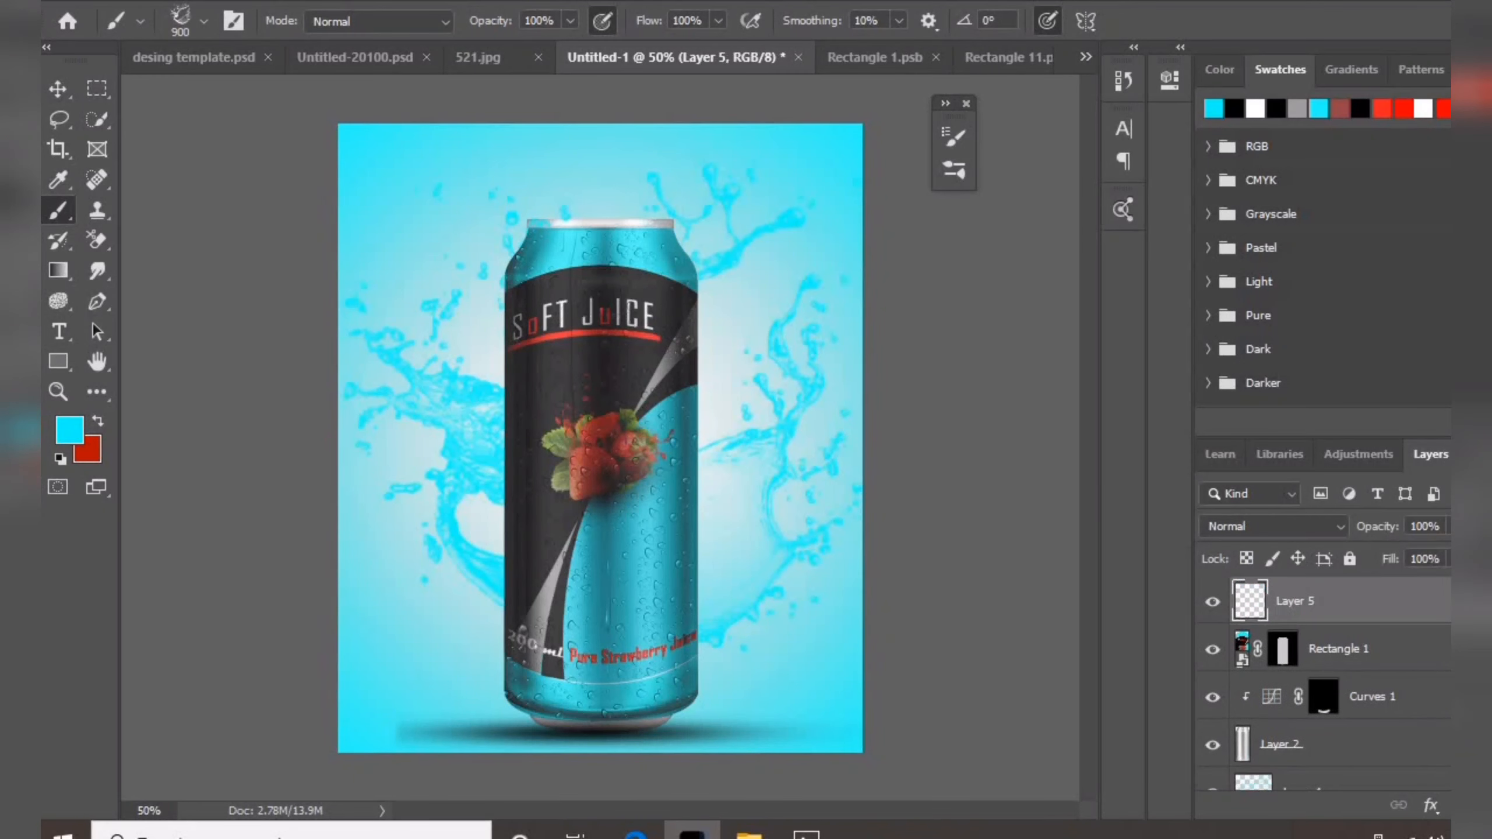
left_click(944, 102)
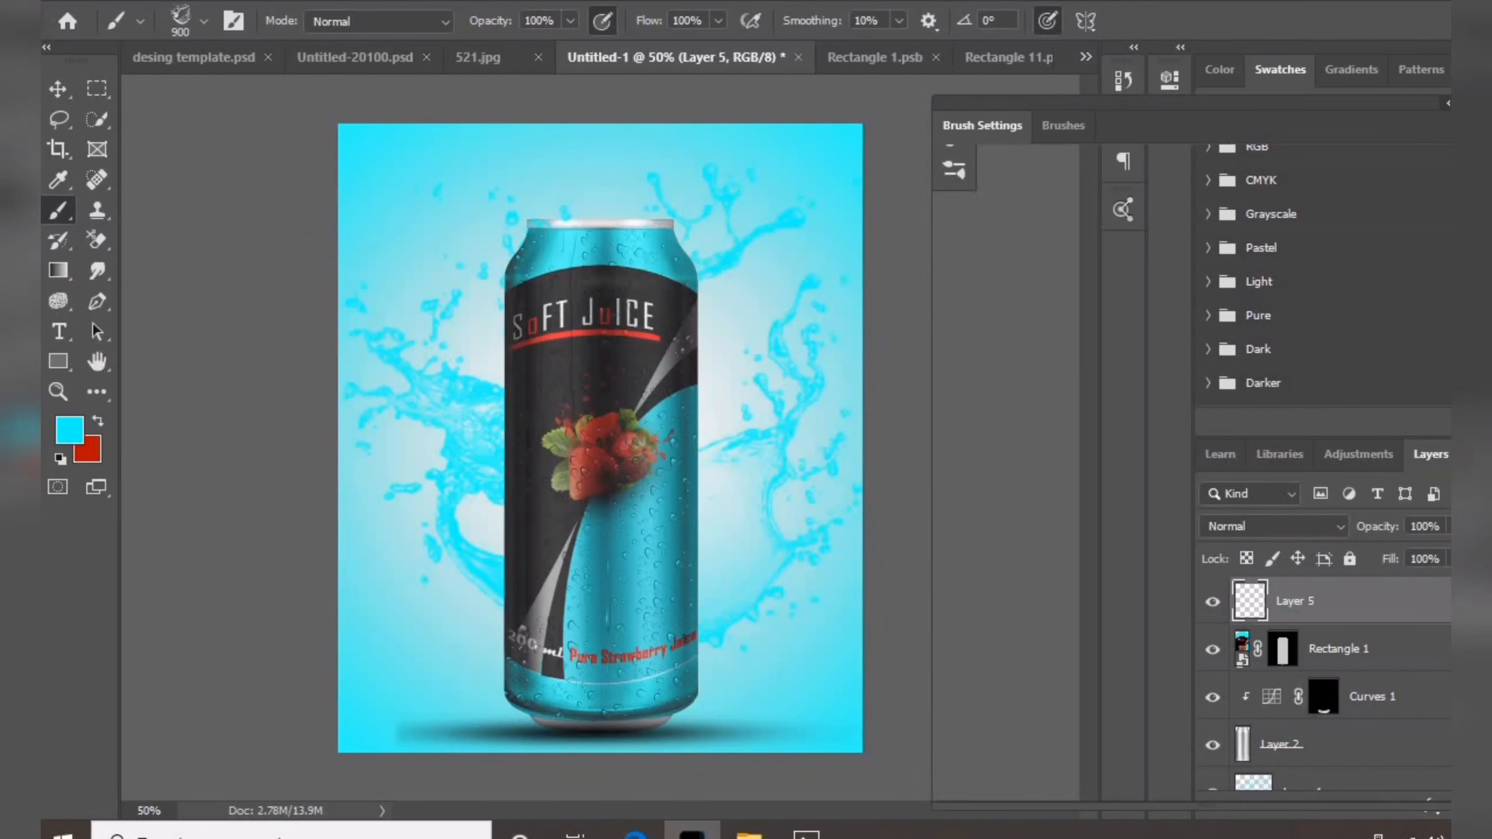
left_click(1421, 206)
left_click(714, 445)
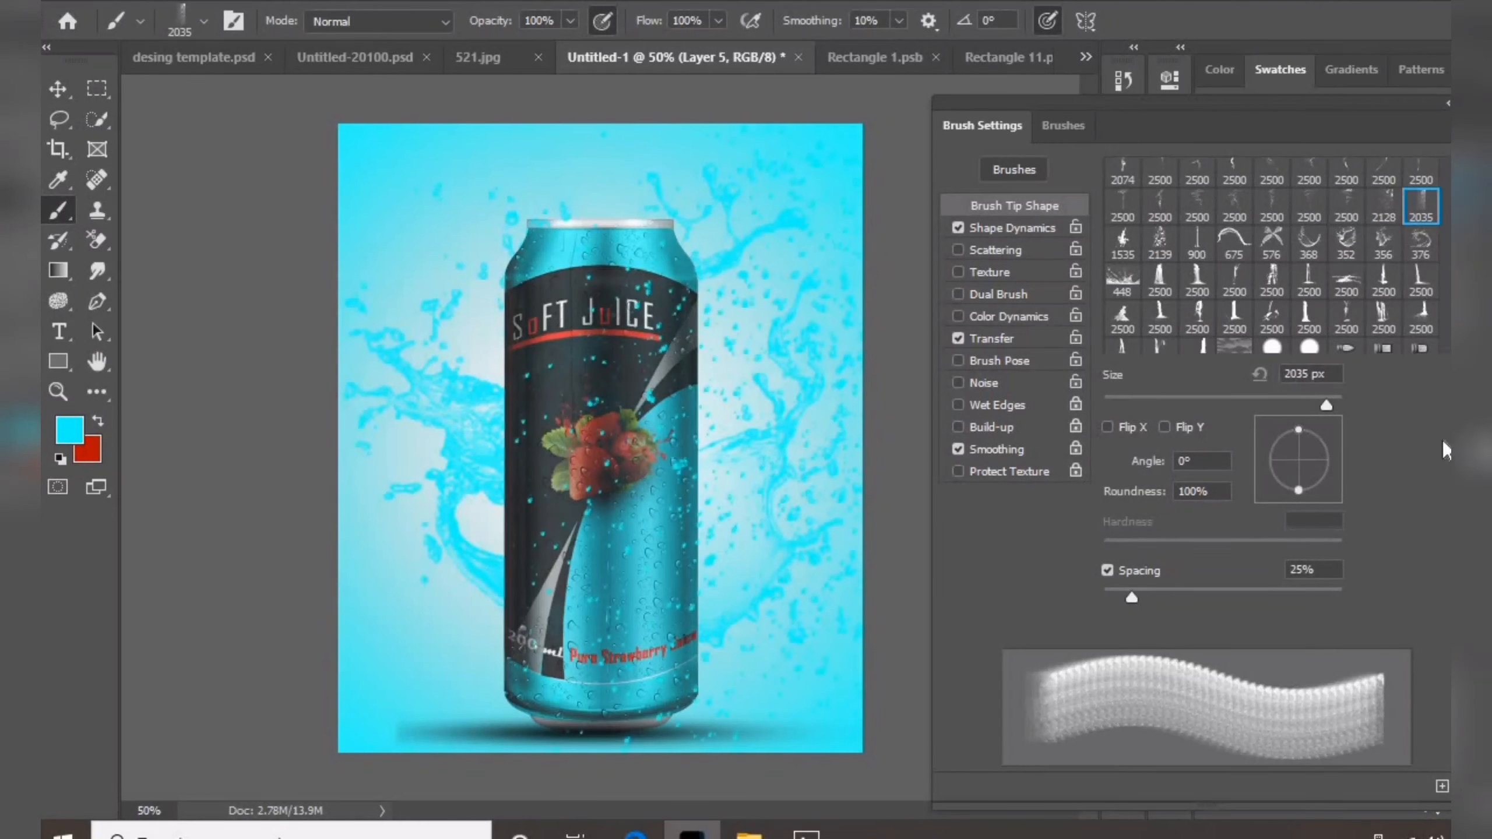
left_click(1446, 103)
- Add a mask to Layer 5 and hide the droplets along the canvas's right side with a large soft black brush
left_click(1490, 805)
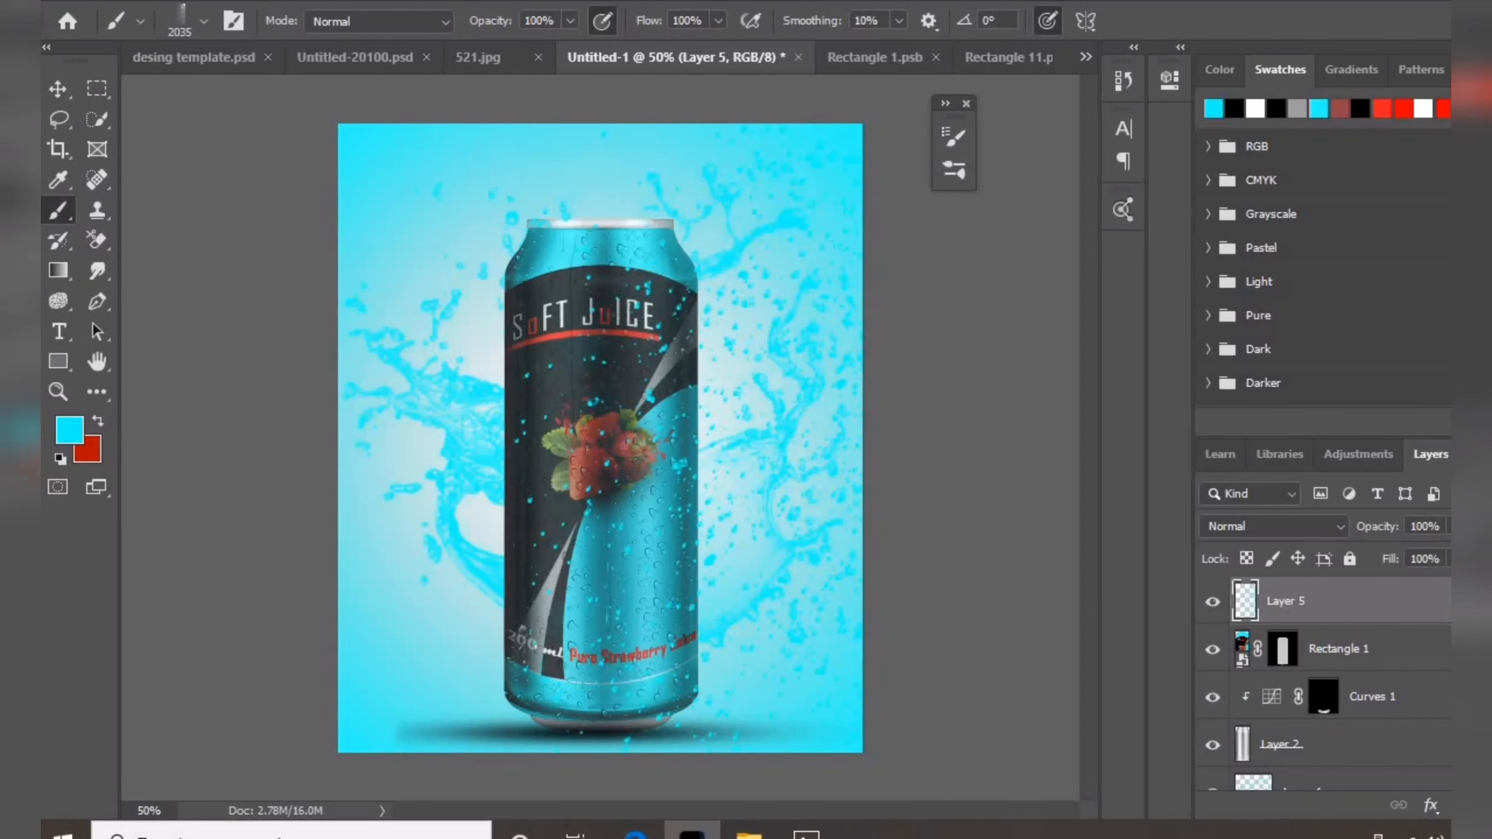
left_click(204, 22)
double_click(147, 340)
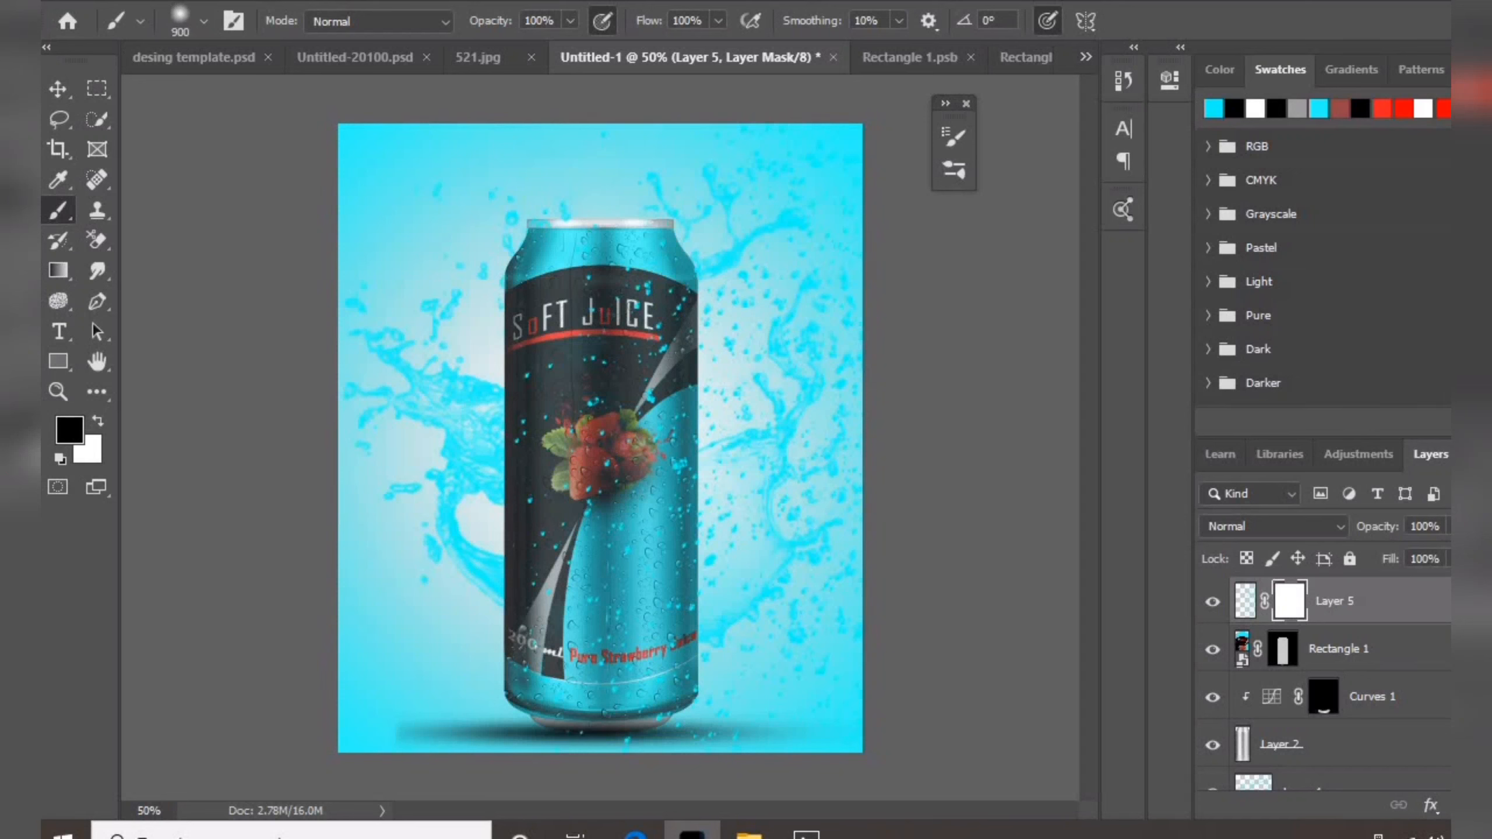
left_click_drag(855, 264, 834, 606)
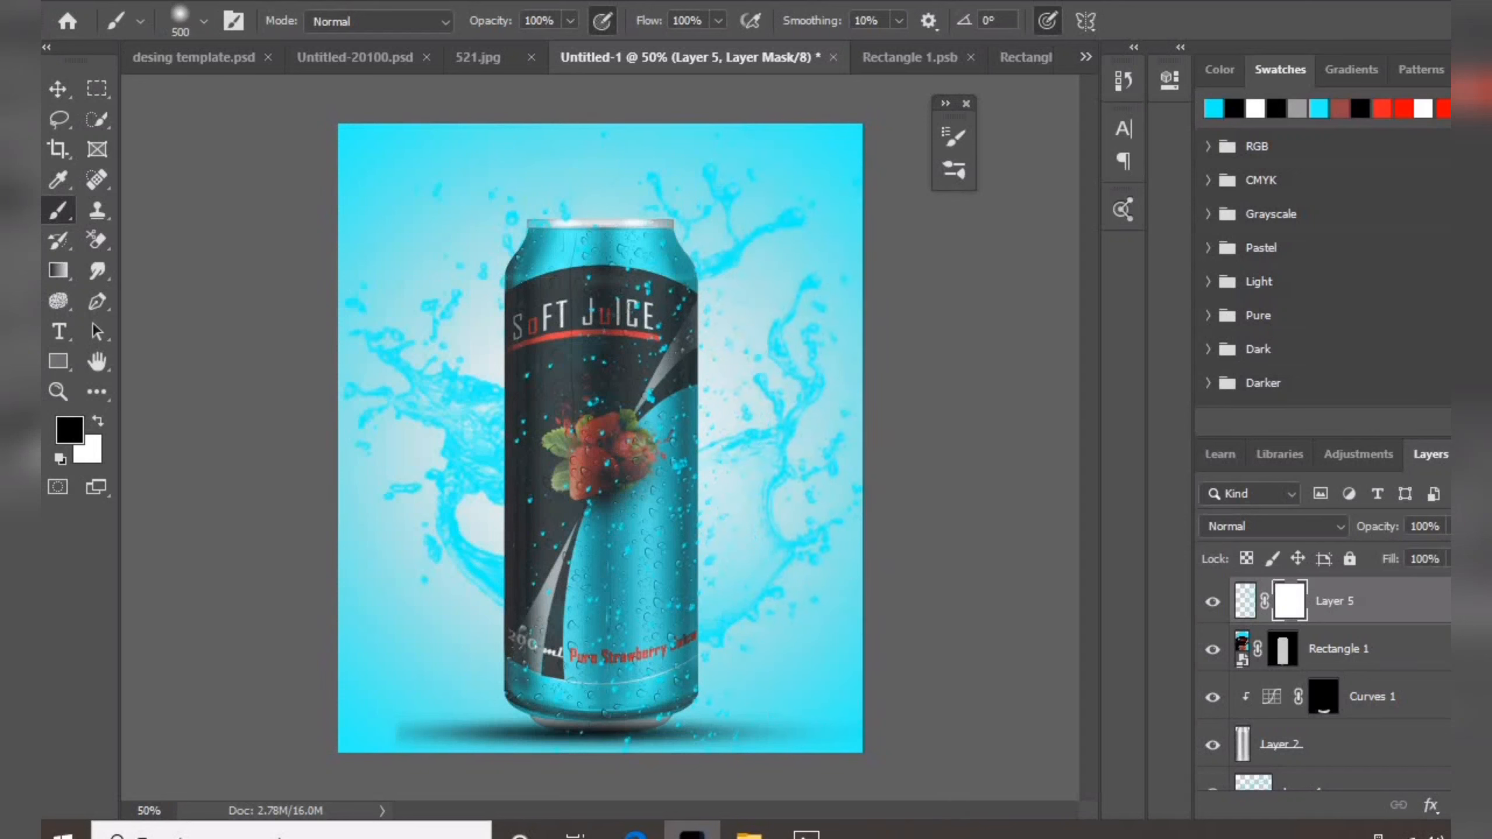
left_click_drag(841, 750, 846, 764)
- Lower the brush flow to 13% and fade the remaining droplets over the can on Layer 5's mask
left_click(718, 20)
left_click_drag(788, 47, 687, 47)
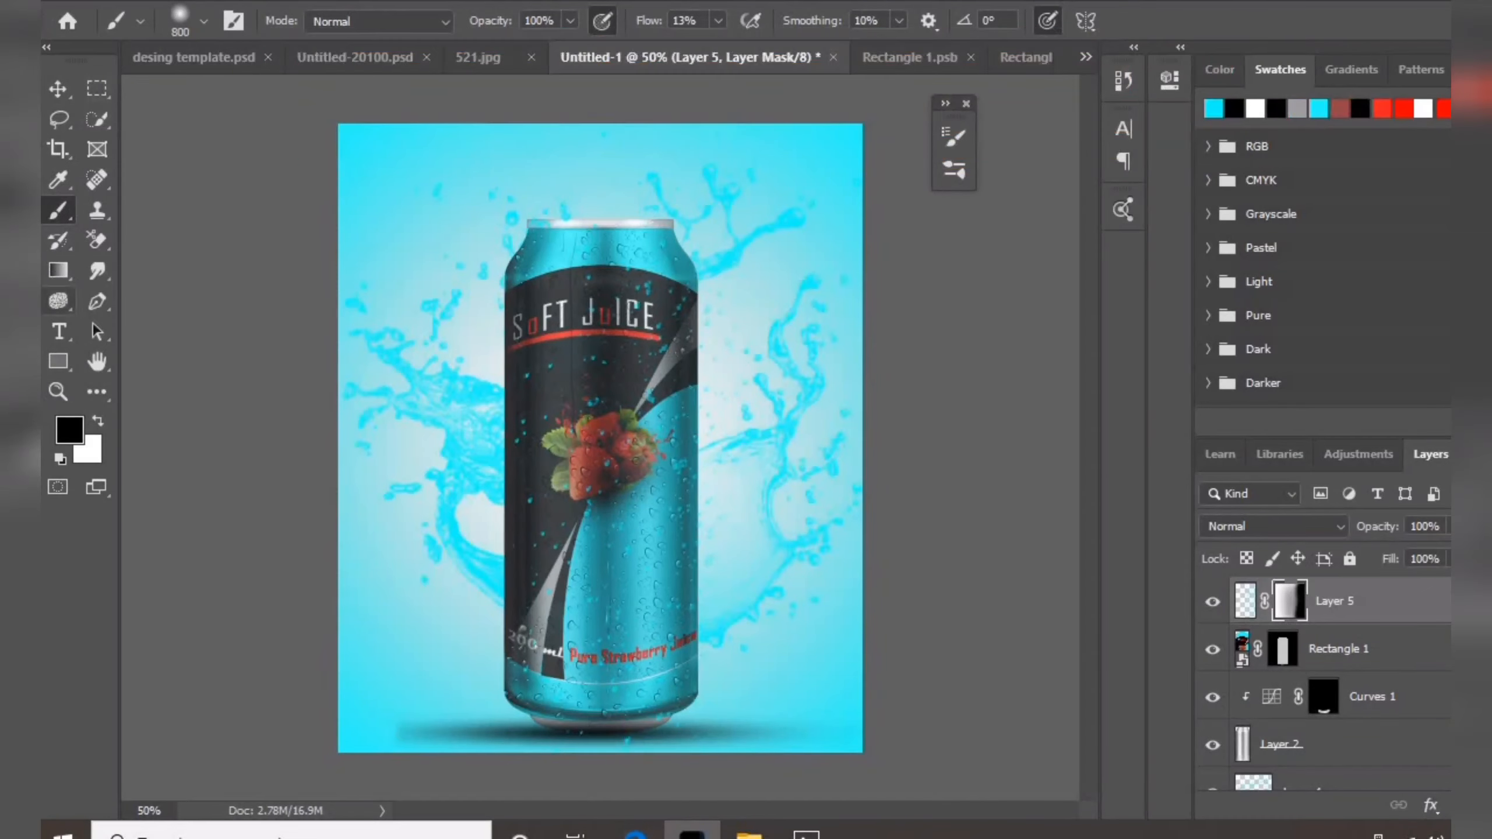
key("v")
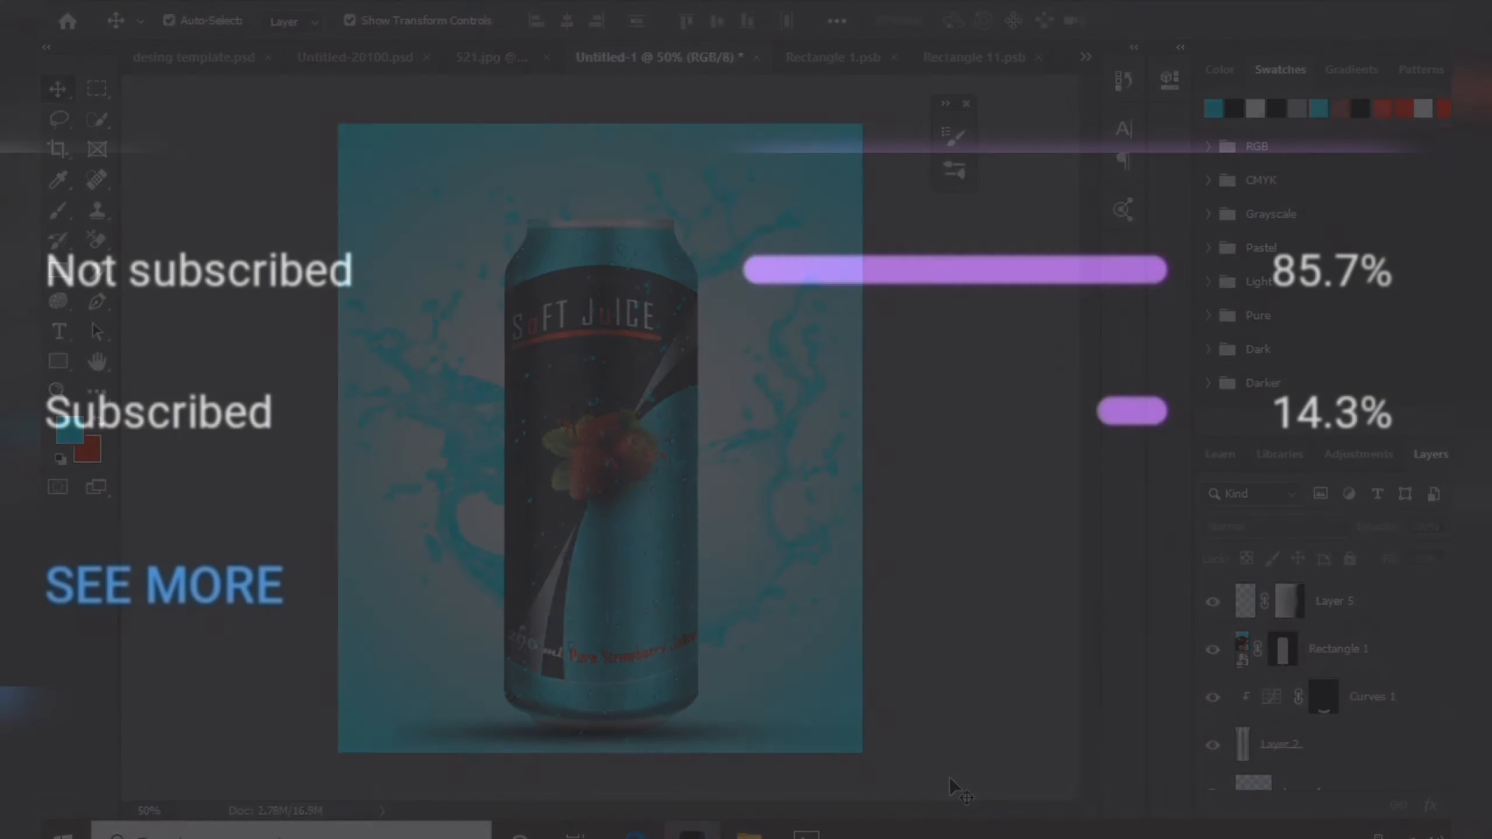